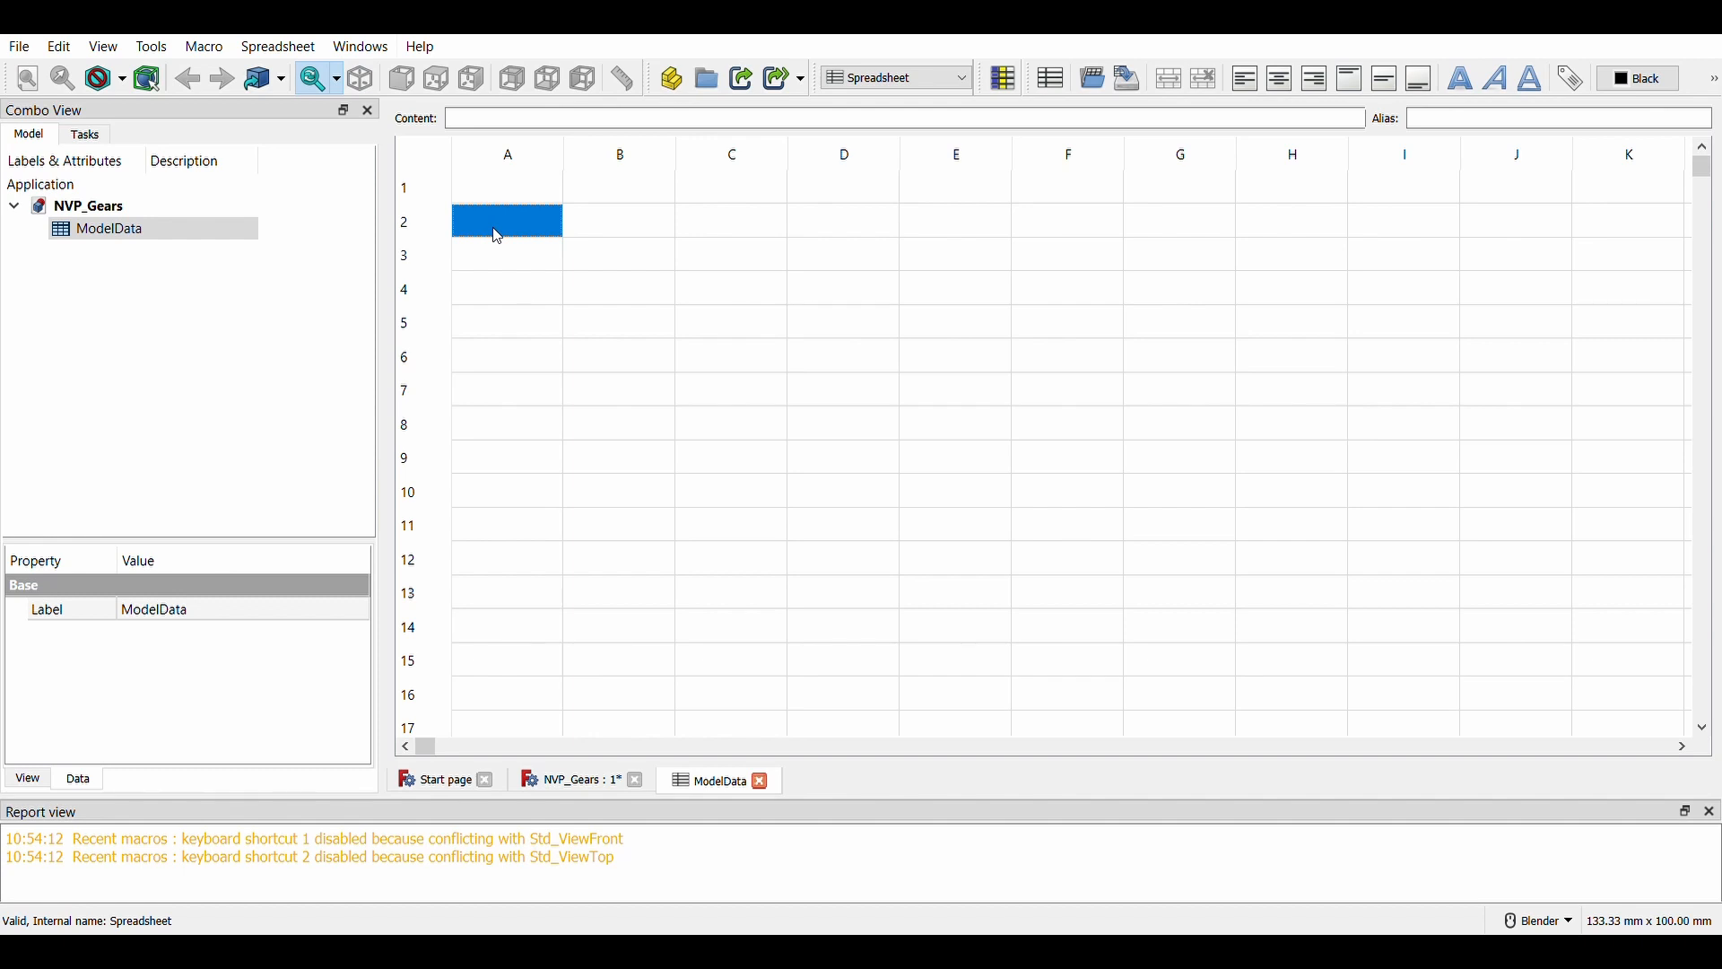
# Enter the parameters module 1.5 and gearThickness 4 in rows 2 and 3 of the spreadsheet, names in column A and values in column B
pyautogui.write('module')
pyautogui.press('Tab')
pyautogui.write('1.5')
pyautogui.press('Return')
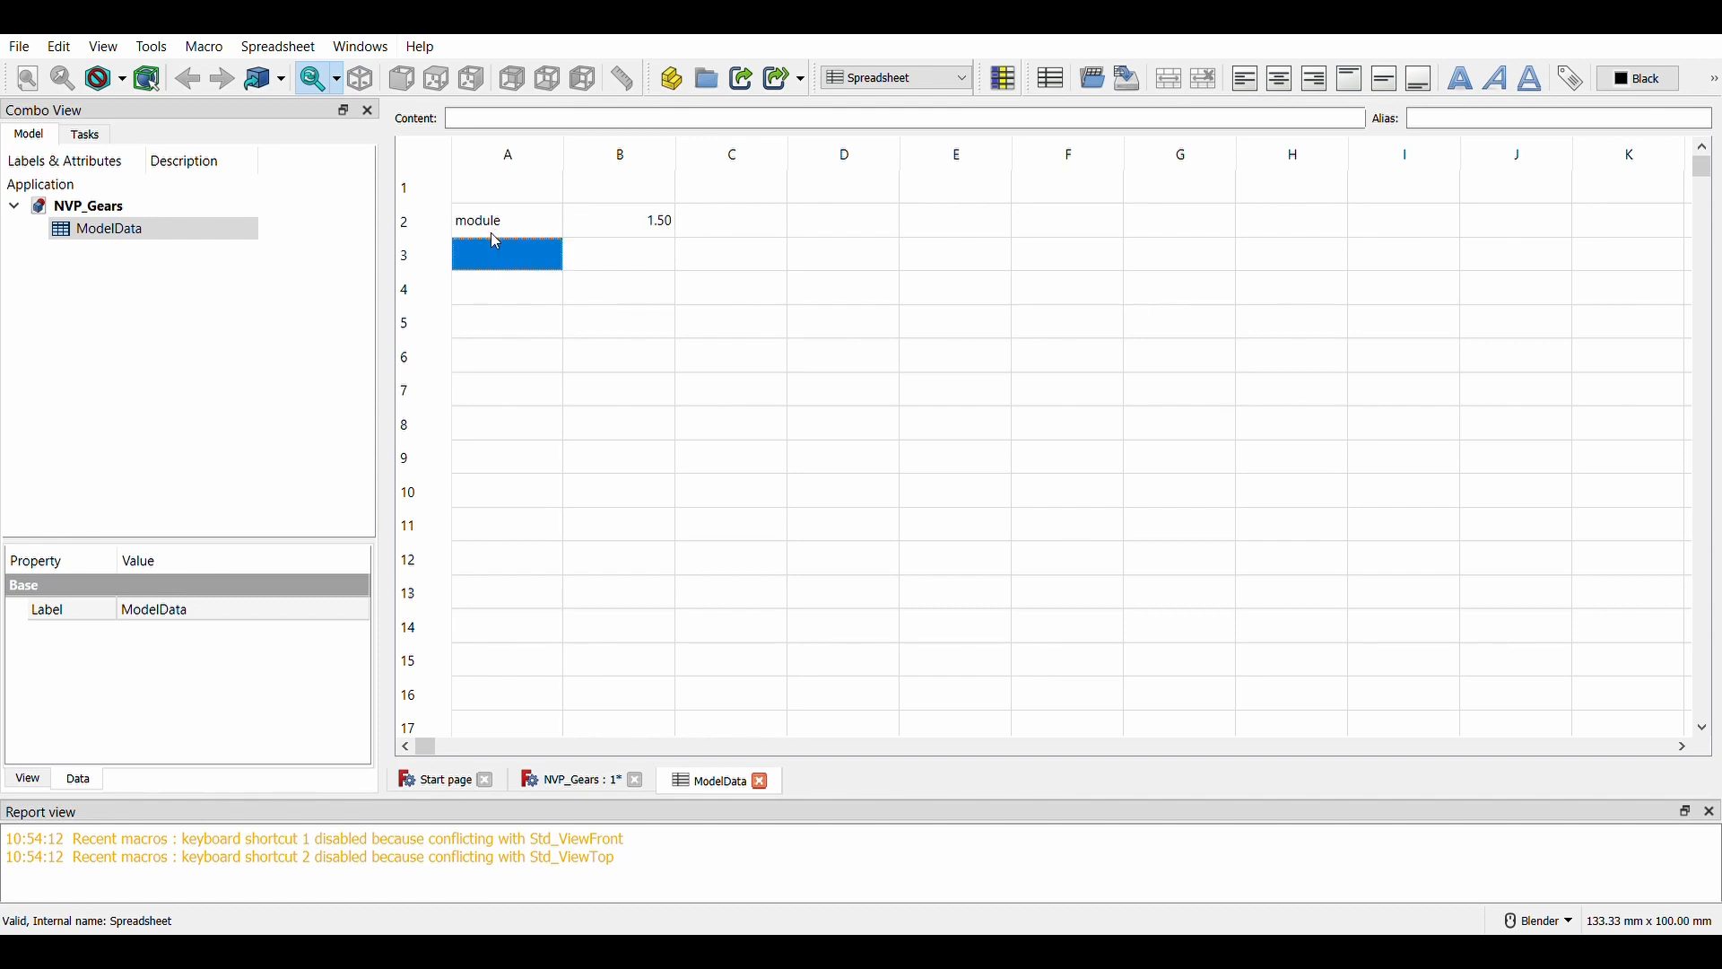
pyautogui.write('gear')
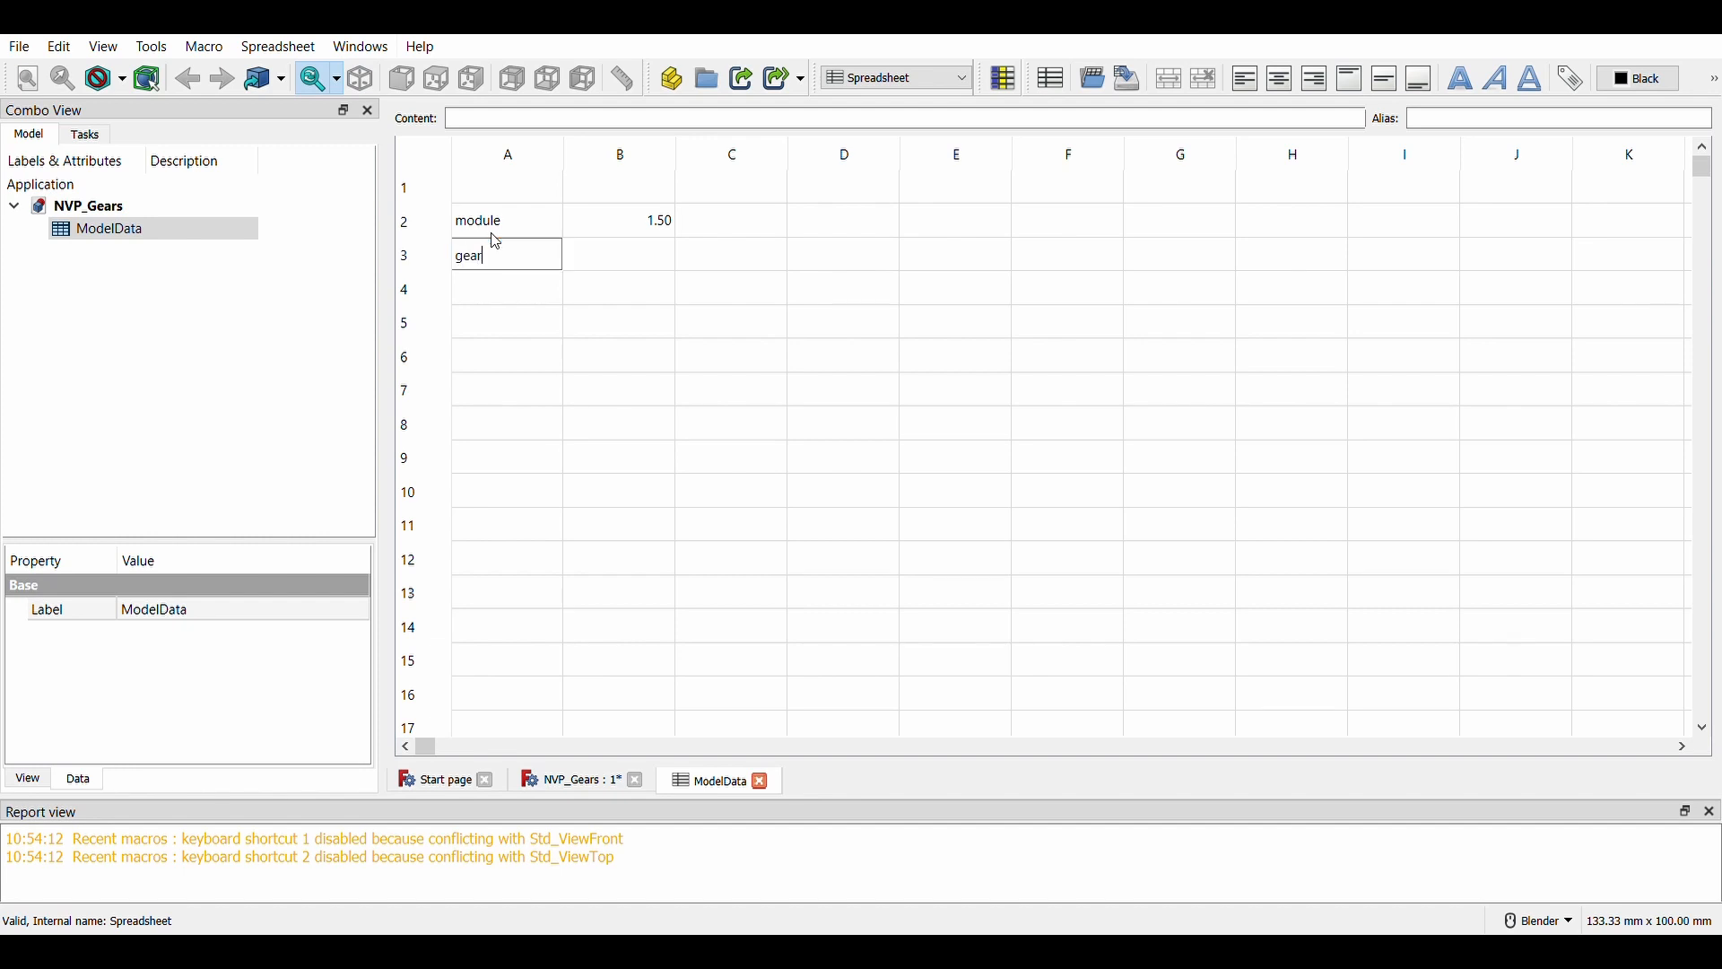
pyautogui.write('Thickness')
pyautogui.press('Tab')
pyautogui.write('4')
pyautogui.press('Return')
# Add the parameters smallGearThickness 6 and axleDia 3 in rows 4 and 5
pyautogui.write('s')
pyautogui.press('BackSpace')
pyautogui.write('smallGearThickness')
pyautogui.press('Tab')
pyautogui.write('6')
pyautogui.press('Return')
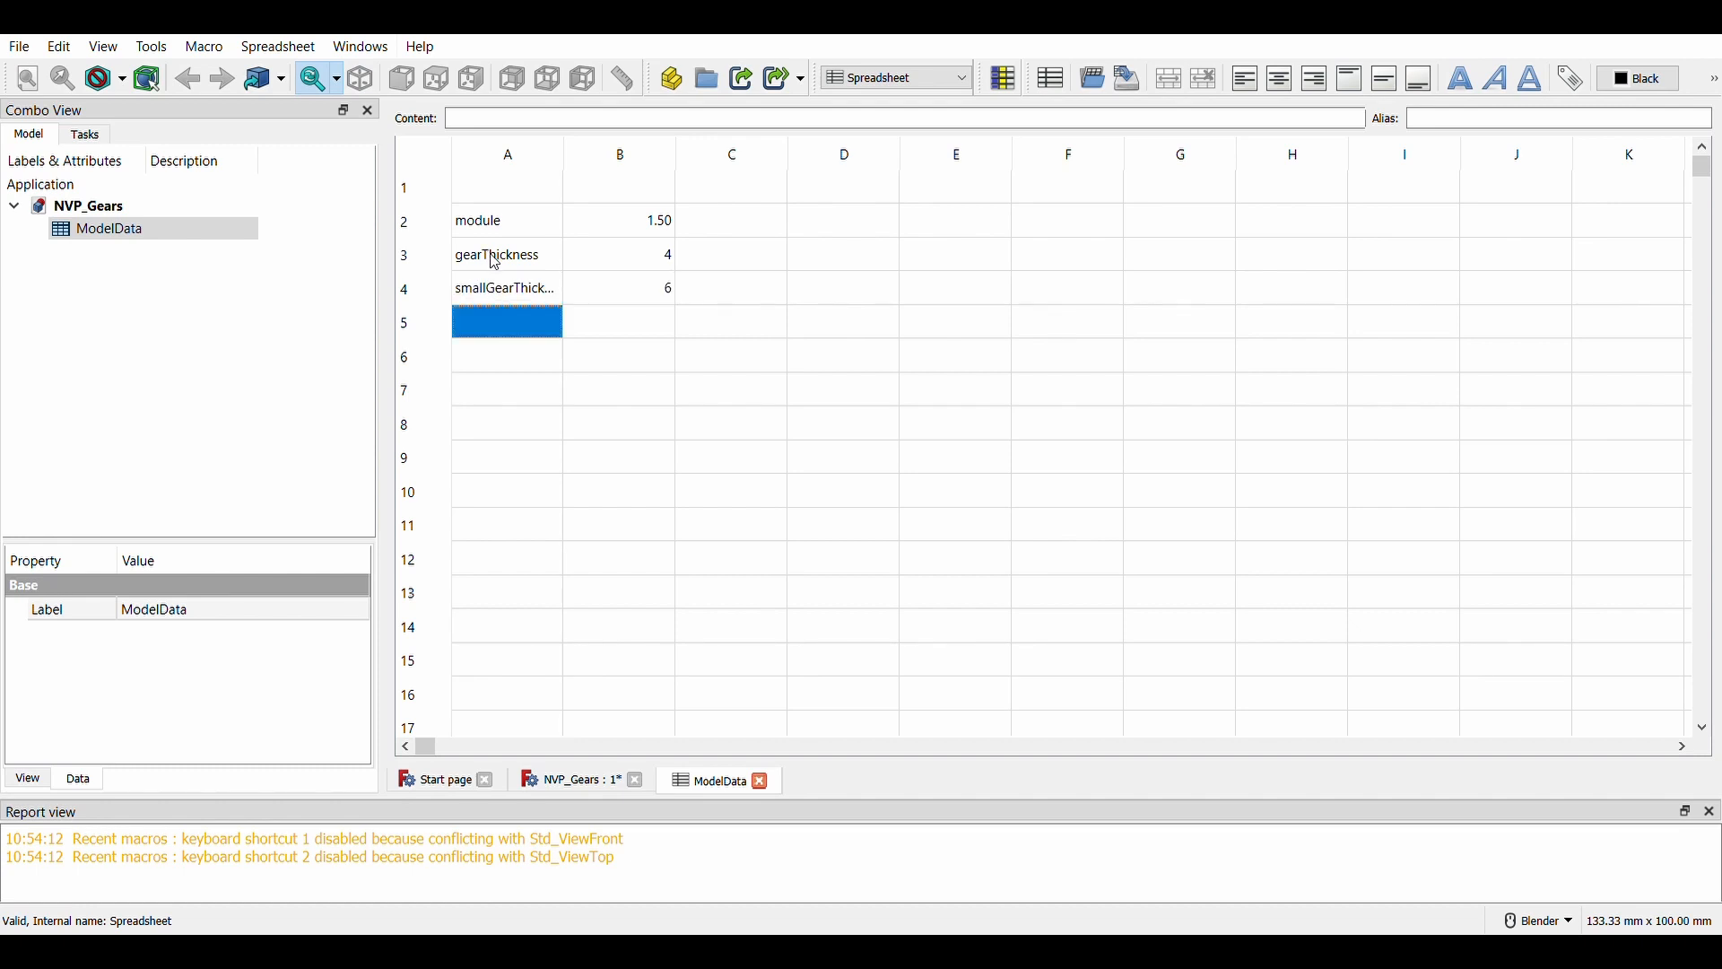
pyautogui.write('axleDia')
pyautogui.press('Tab')
pyautogui.write('3')
pyautogui.press('Return')
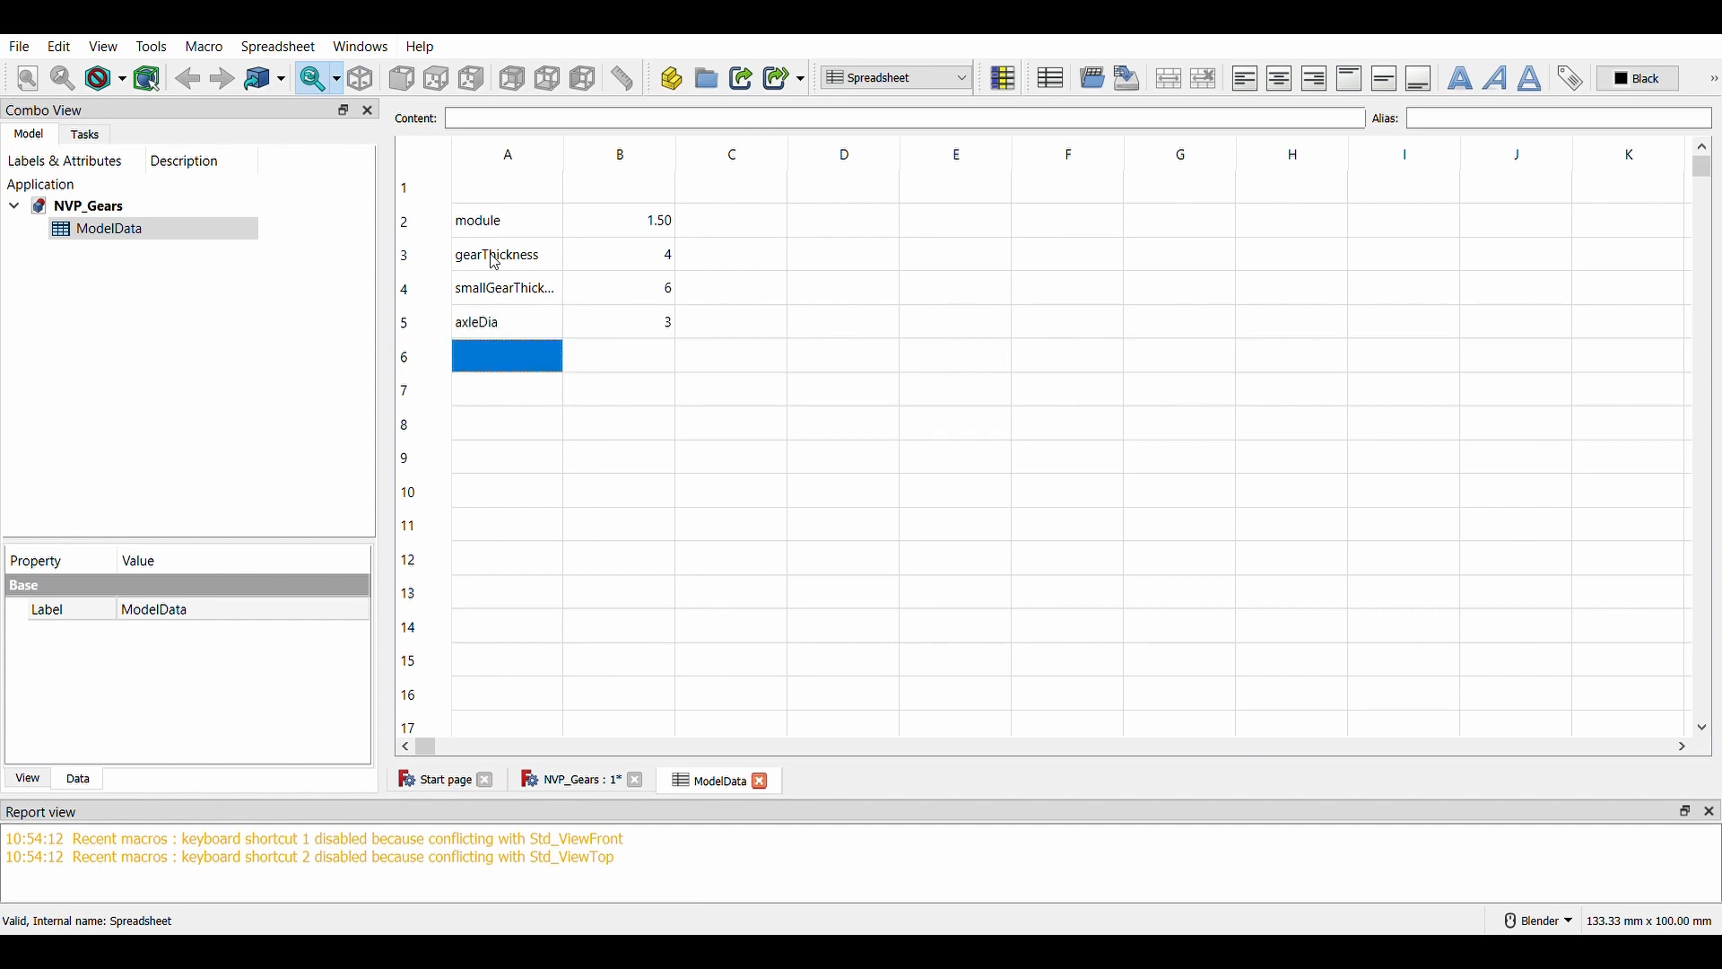
# Add the parameter names gearHoleDia, axleSupportHeight and motorHoleDia in cells A6 to A8
pyautogui.write('gear')
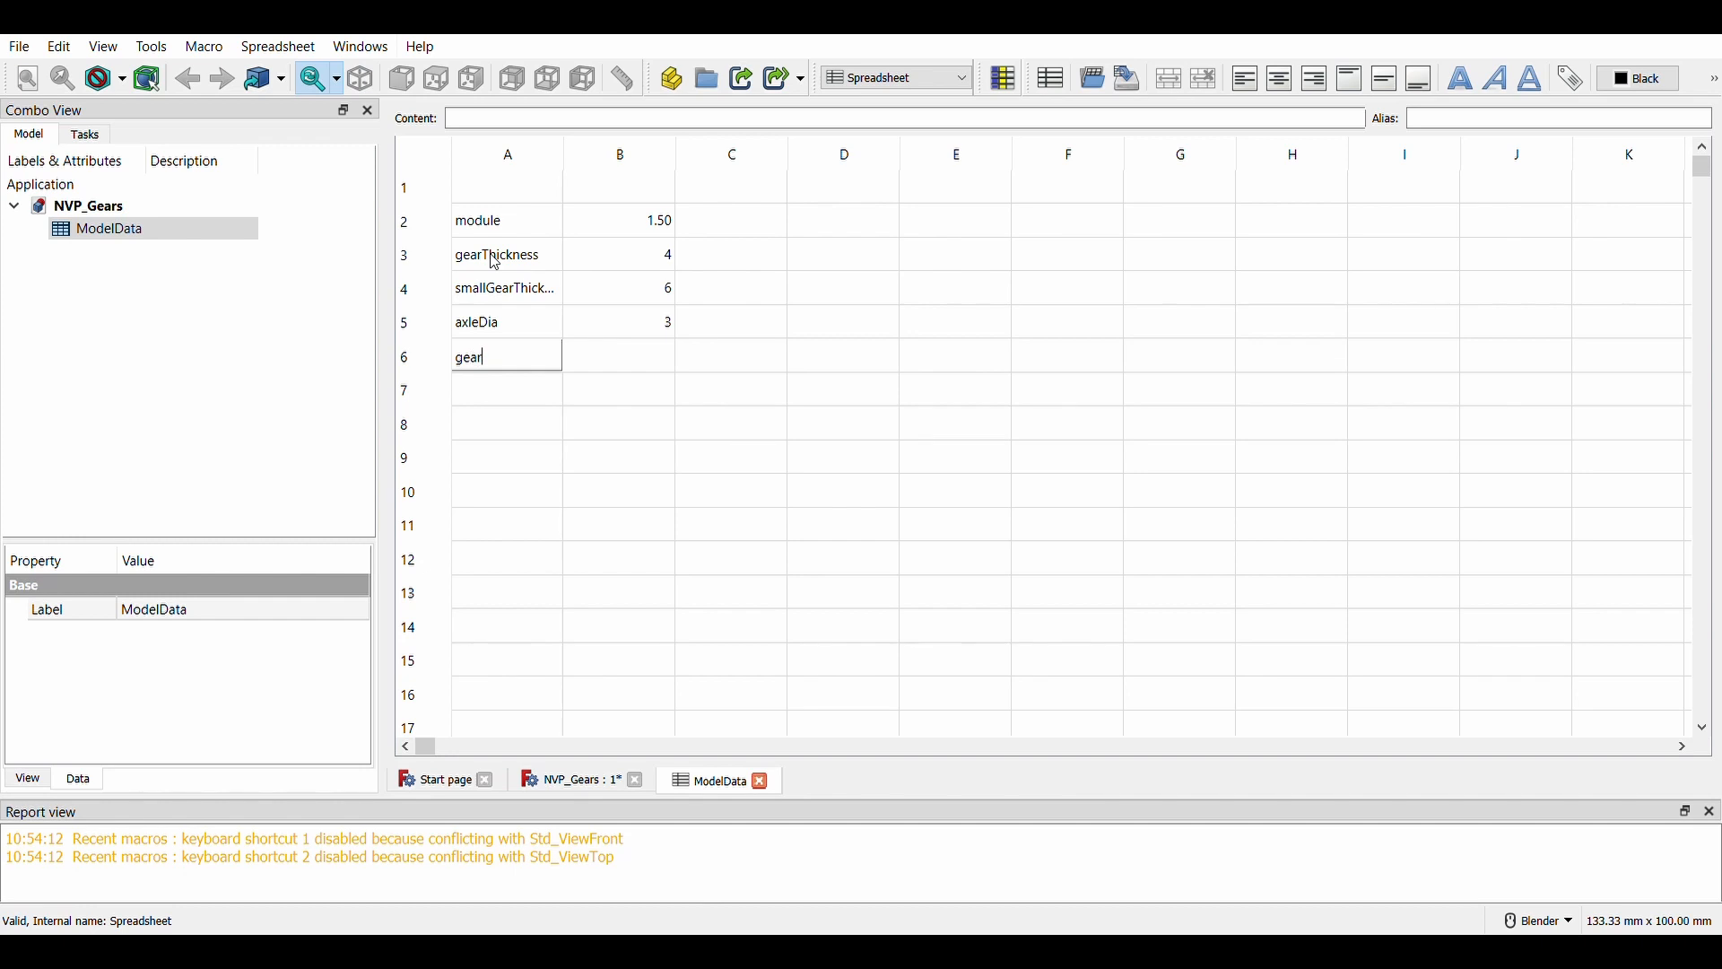
pyautogui.write('HoldDia')
pyautogui.press('Return')
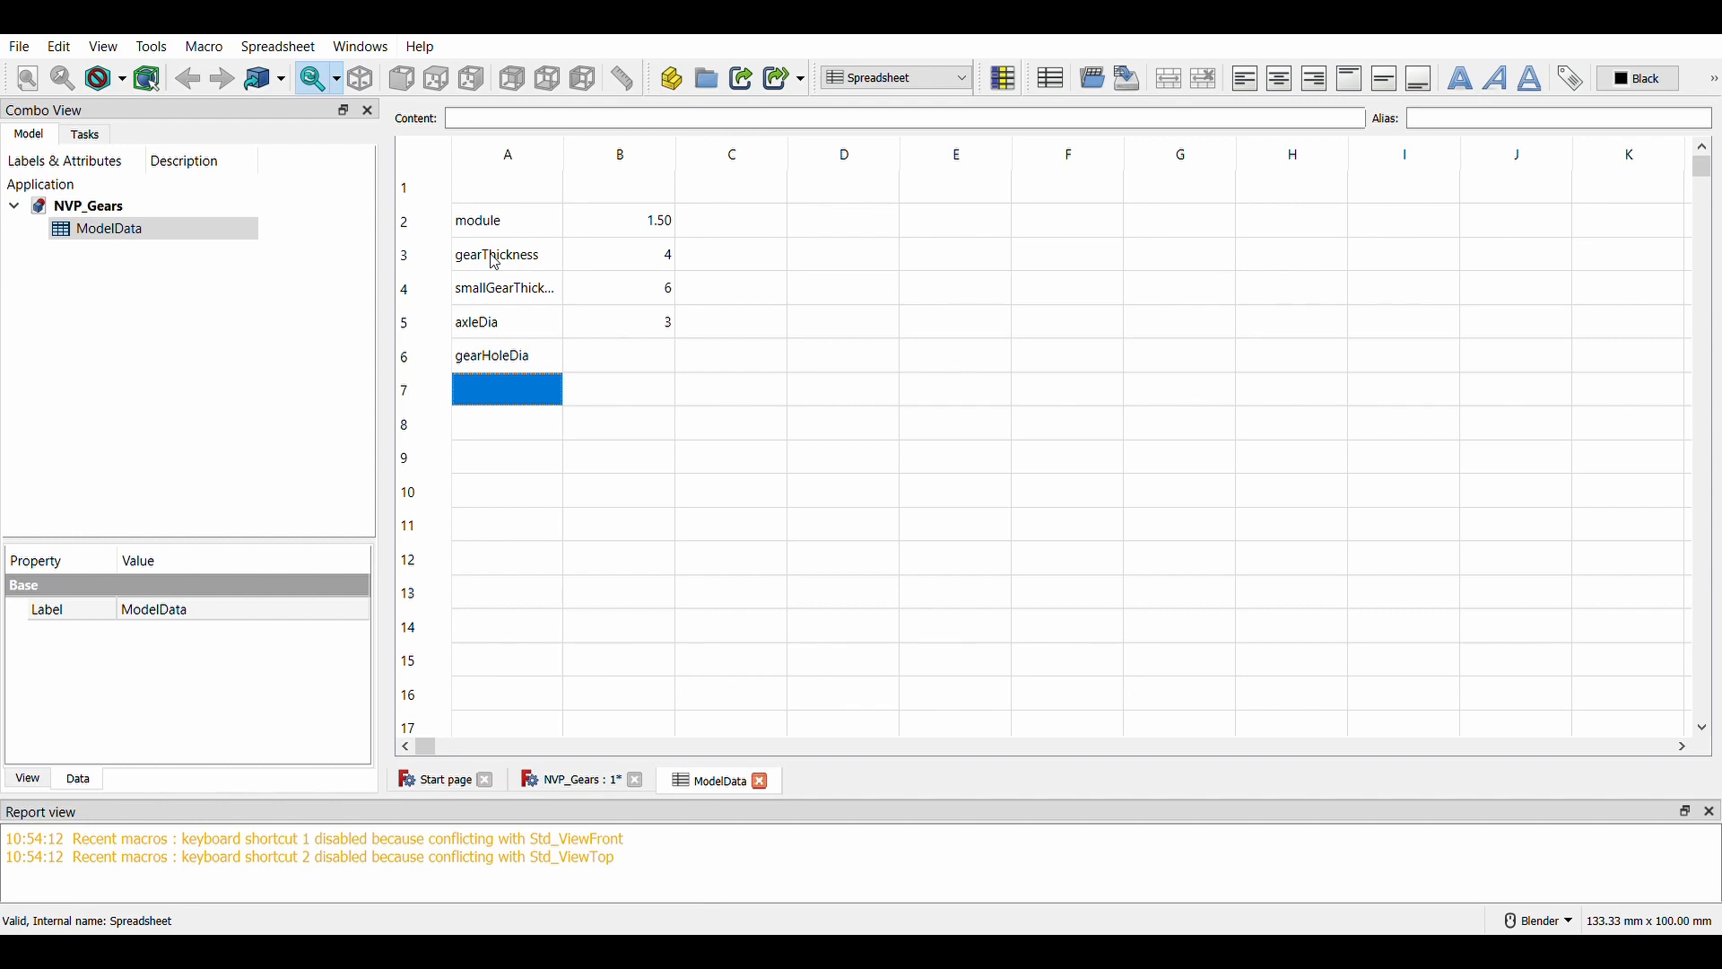
pyautogui.write('axleSupportHeight')
pyautogui.press('Return')
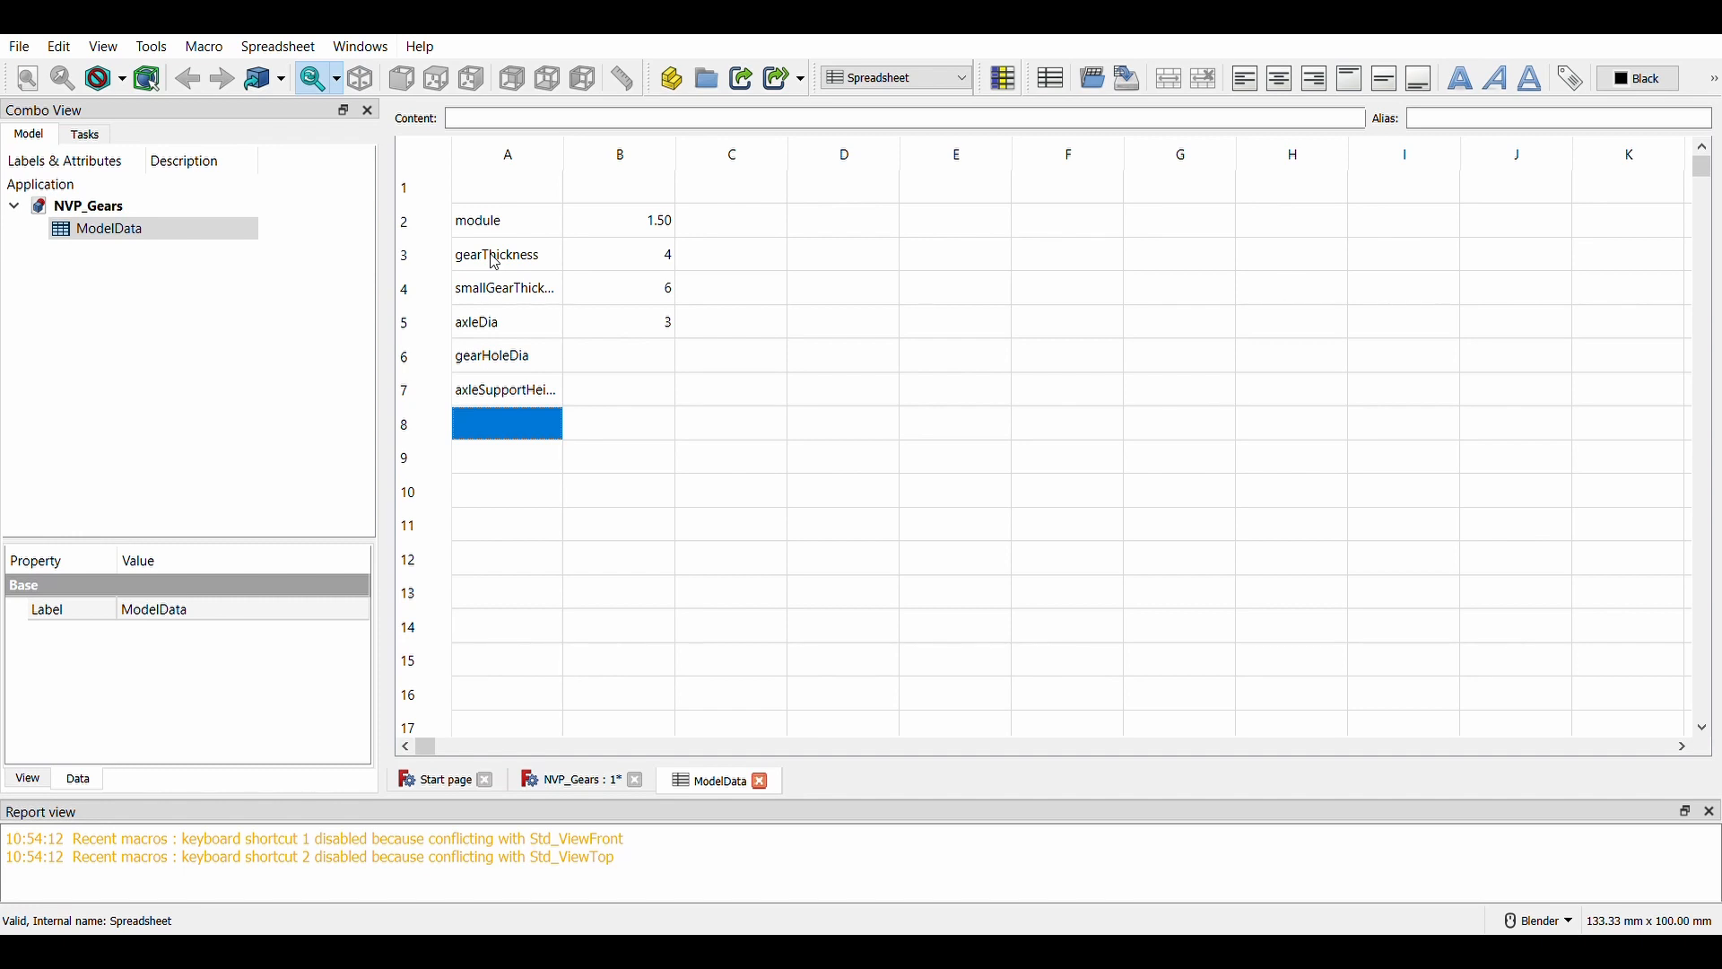
pyautogui.write('motorHoleDia')
pyautogui.press('Tab')
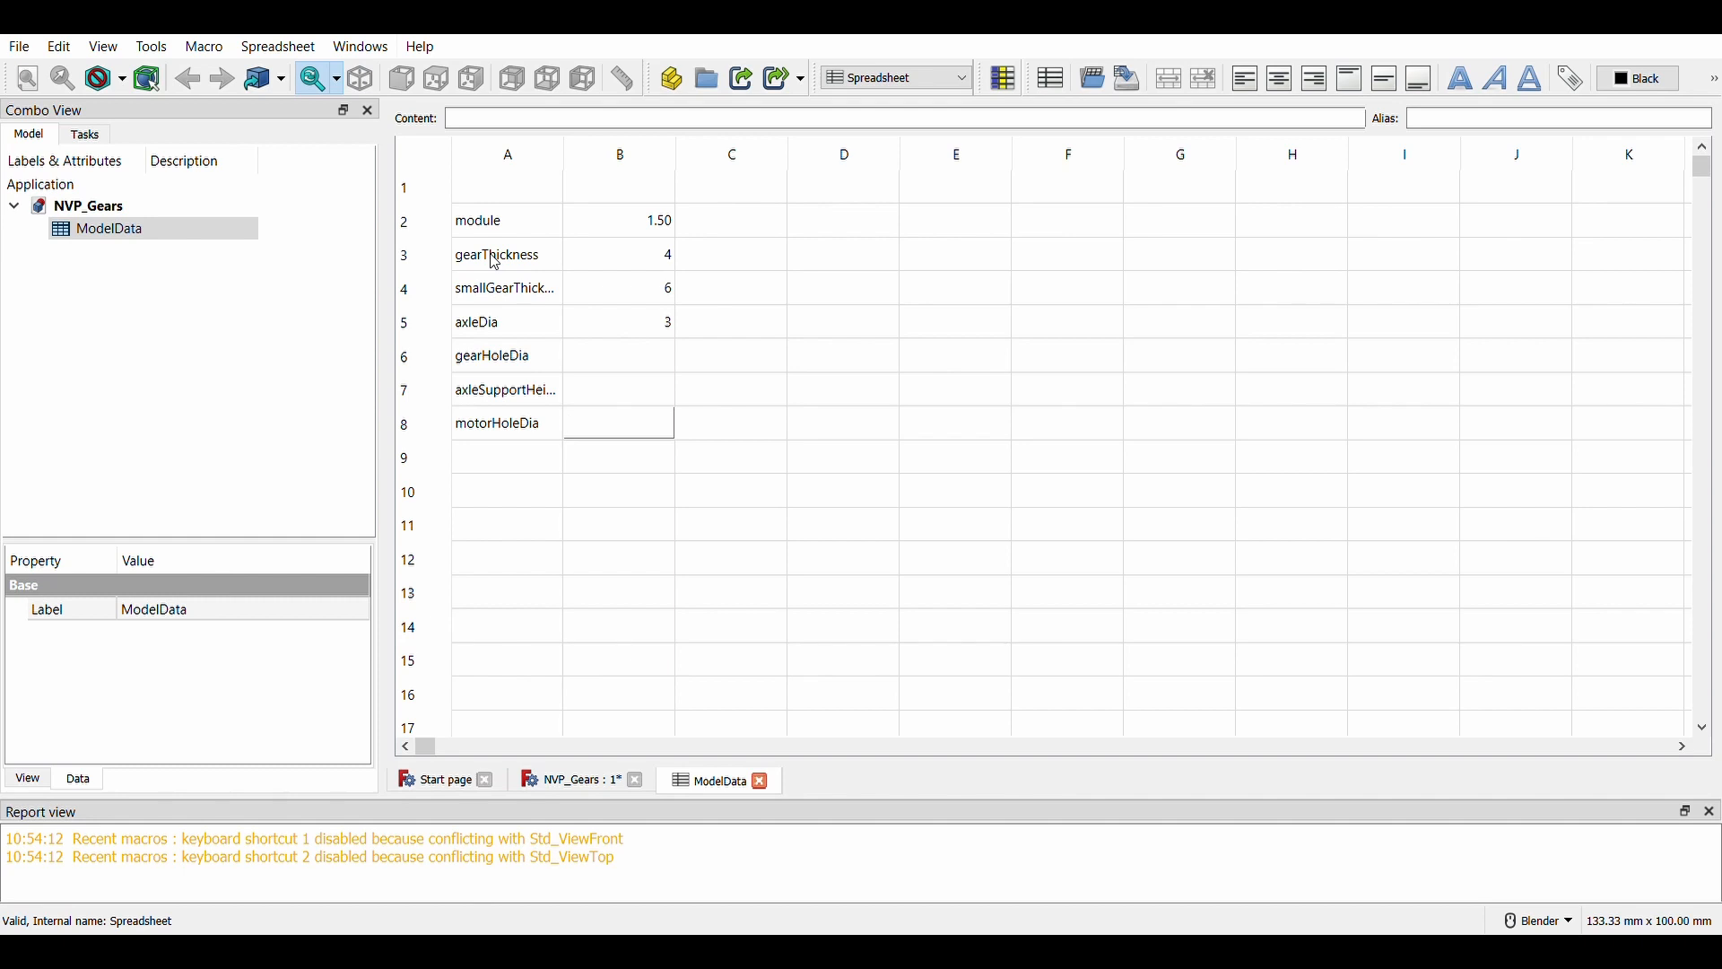
# Assign the parameter names in column A as aliases to the neighbouring value cells in column B
pyautogui.click(494, 179)
pyautogui.click(500, 155)
pyautogui.click(1003, 77)
# Enter a formula based on axleDia that gives 3.40 as the gearHoleDia value in cell B6
pyautogui.click(589, 364)
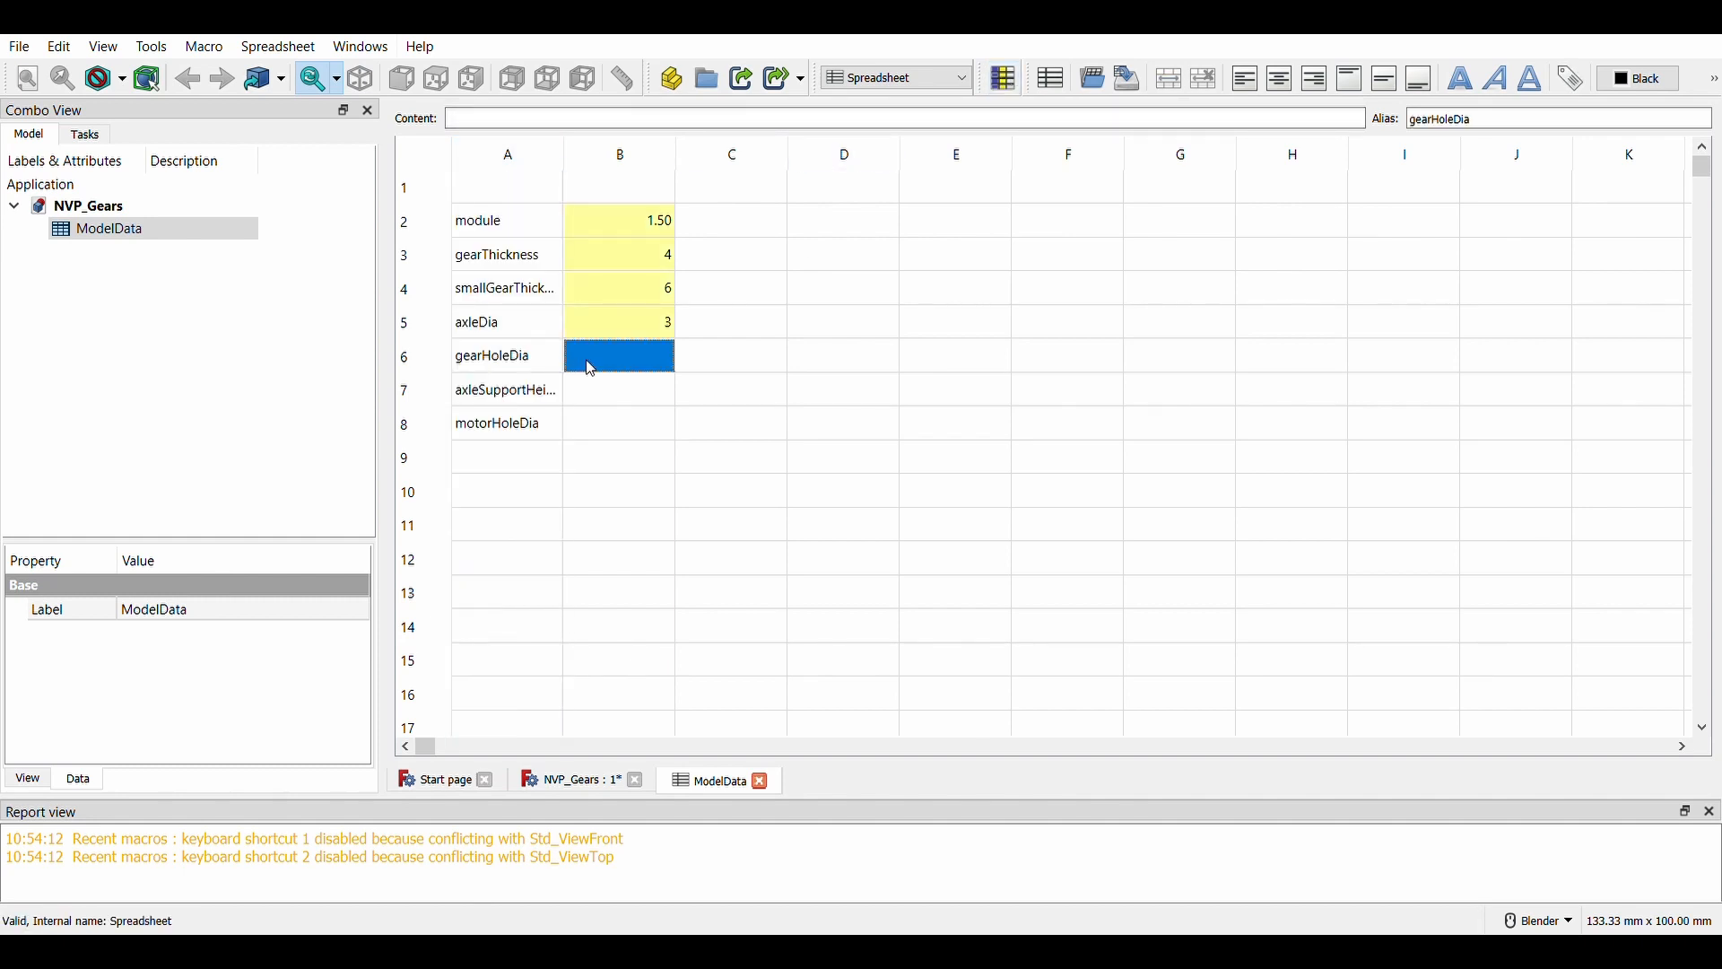
pyautogui.write('=axl')
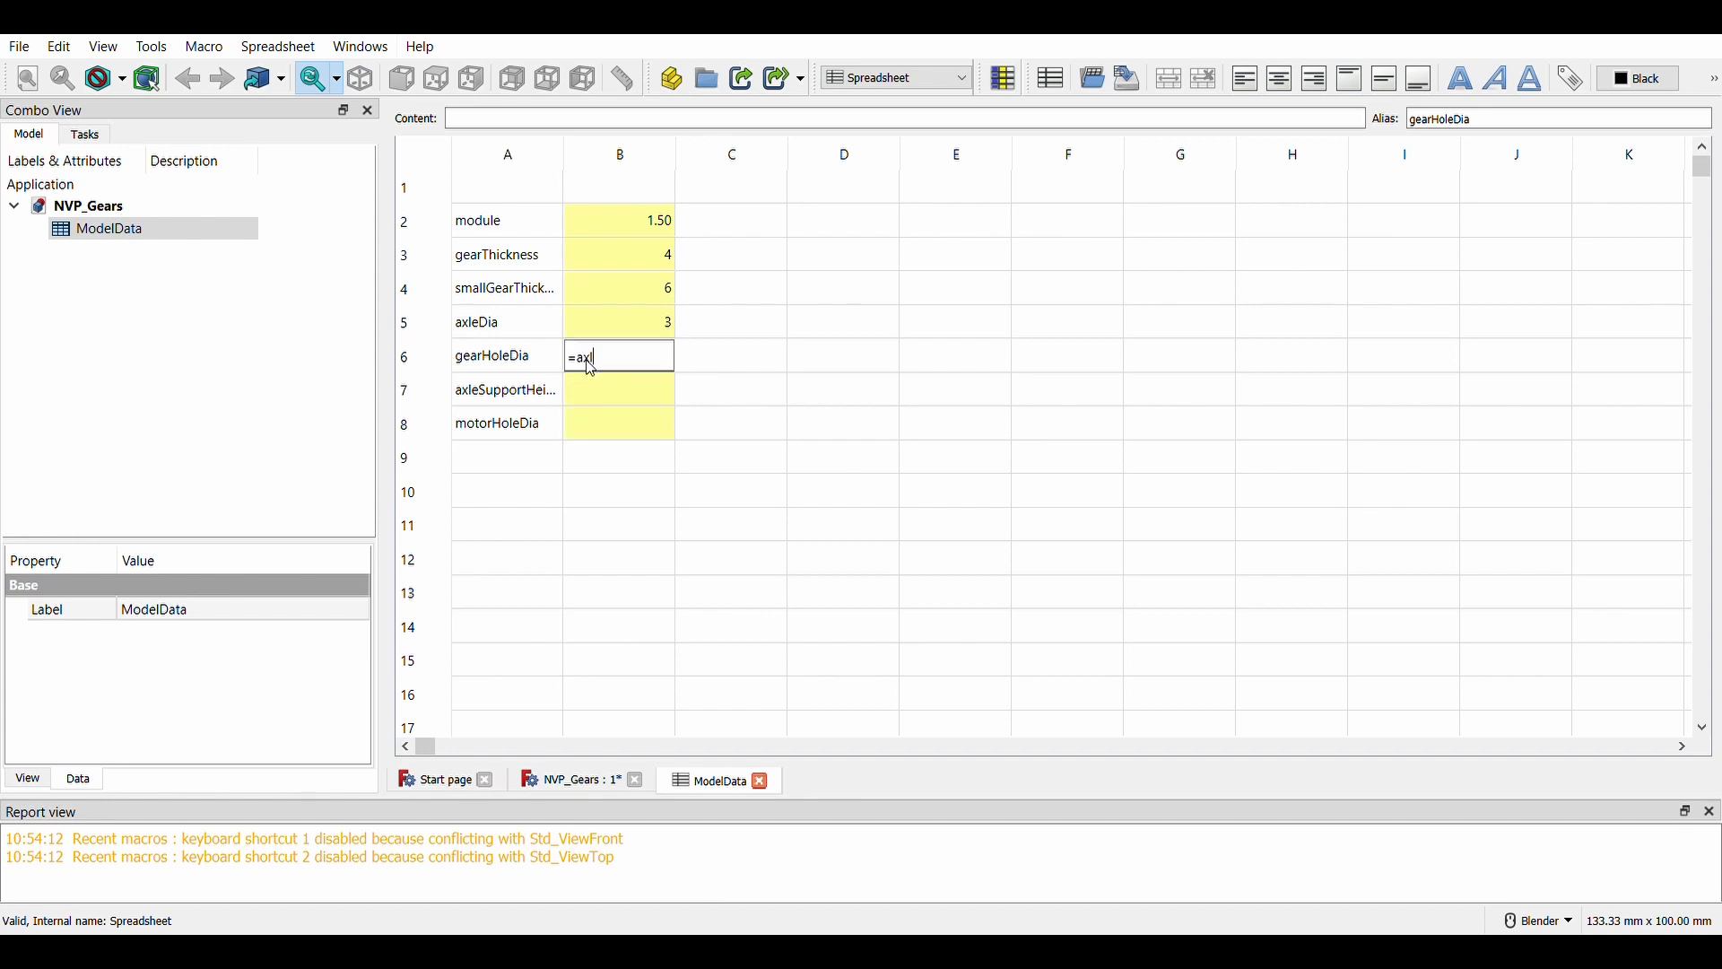
pyautogui.write('e')
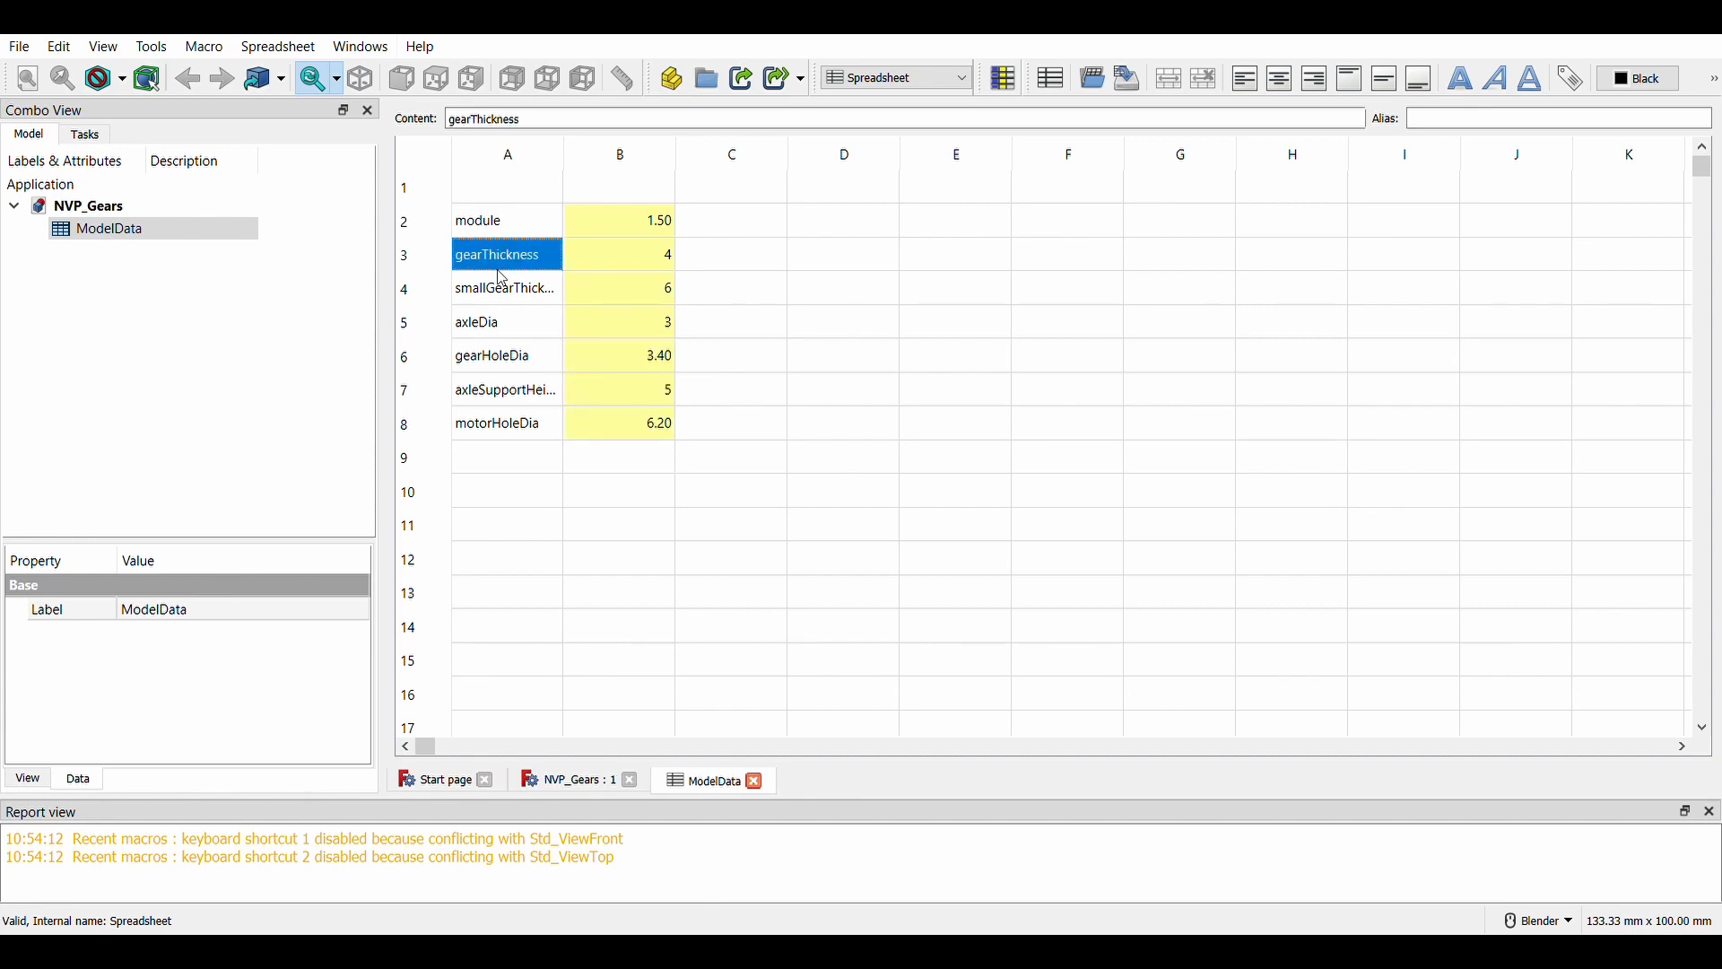
pyautogui.click(502, 323)
pyautogui.click(491, 285)
pyautogui.click(496, 325)
pyautogui.click(876, 366)
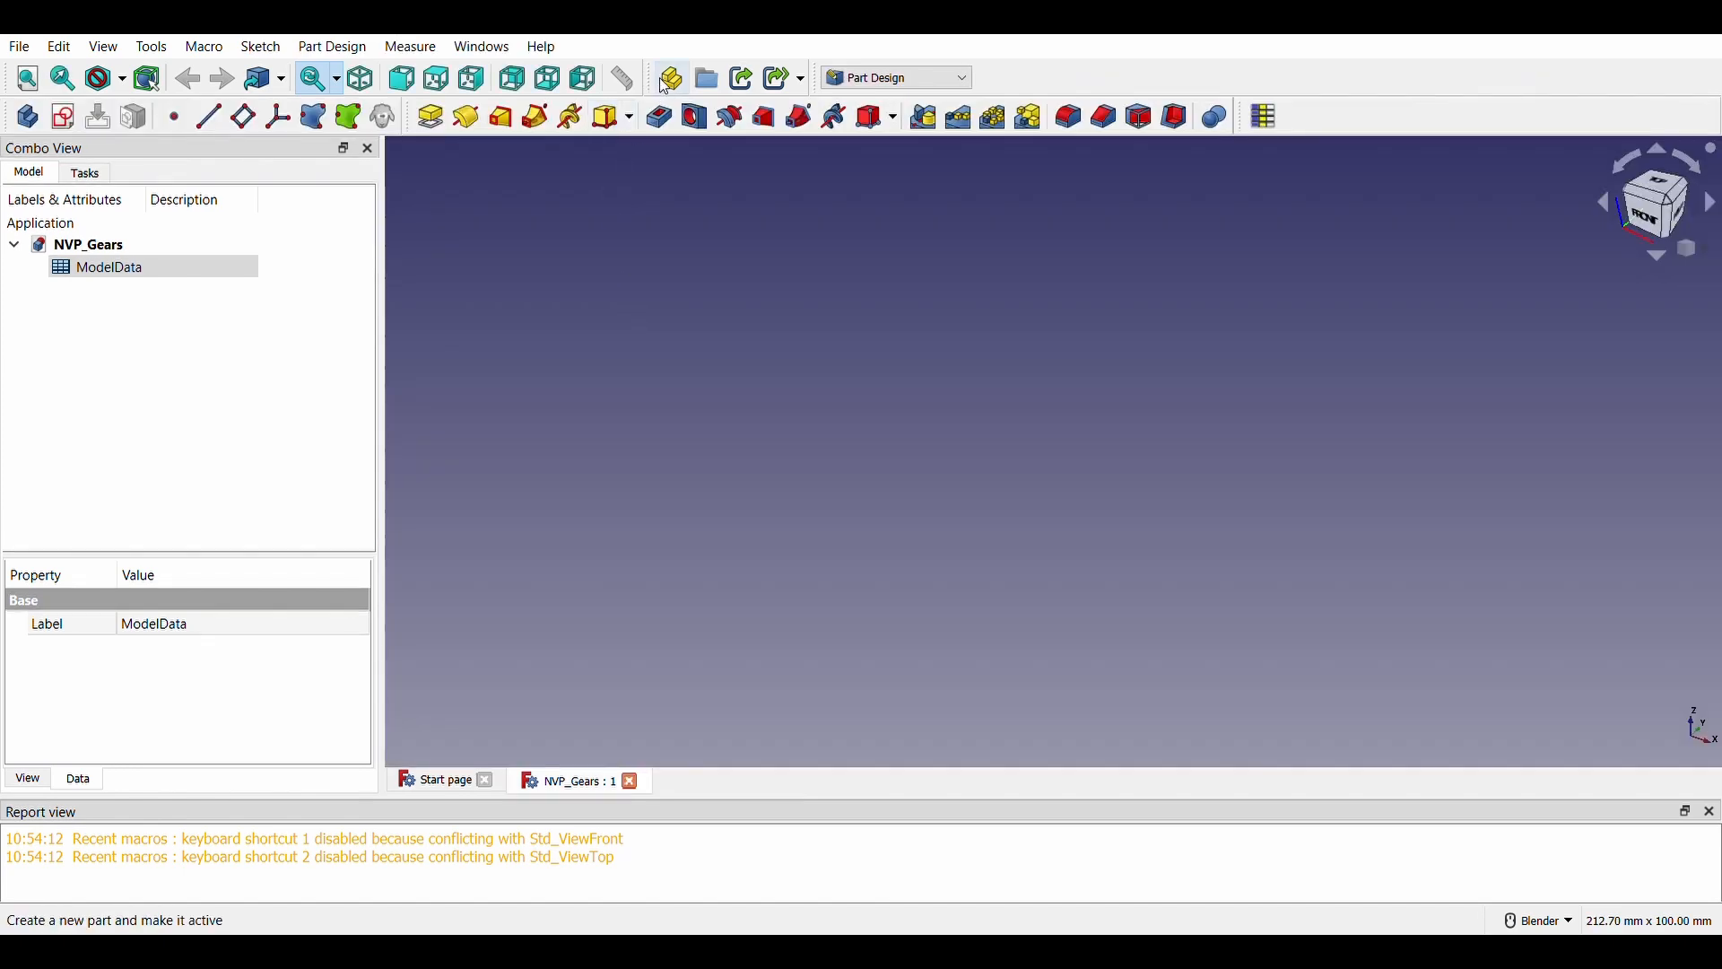
# Create a new part containing a body and rename the part G_30_10
pyautogui.click(661, 79)
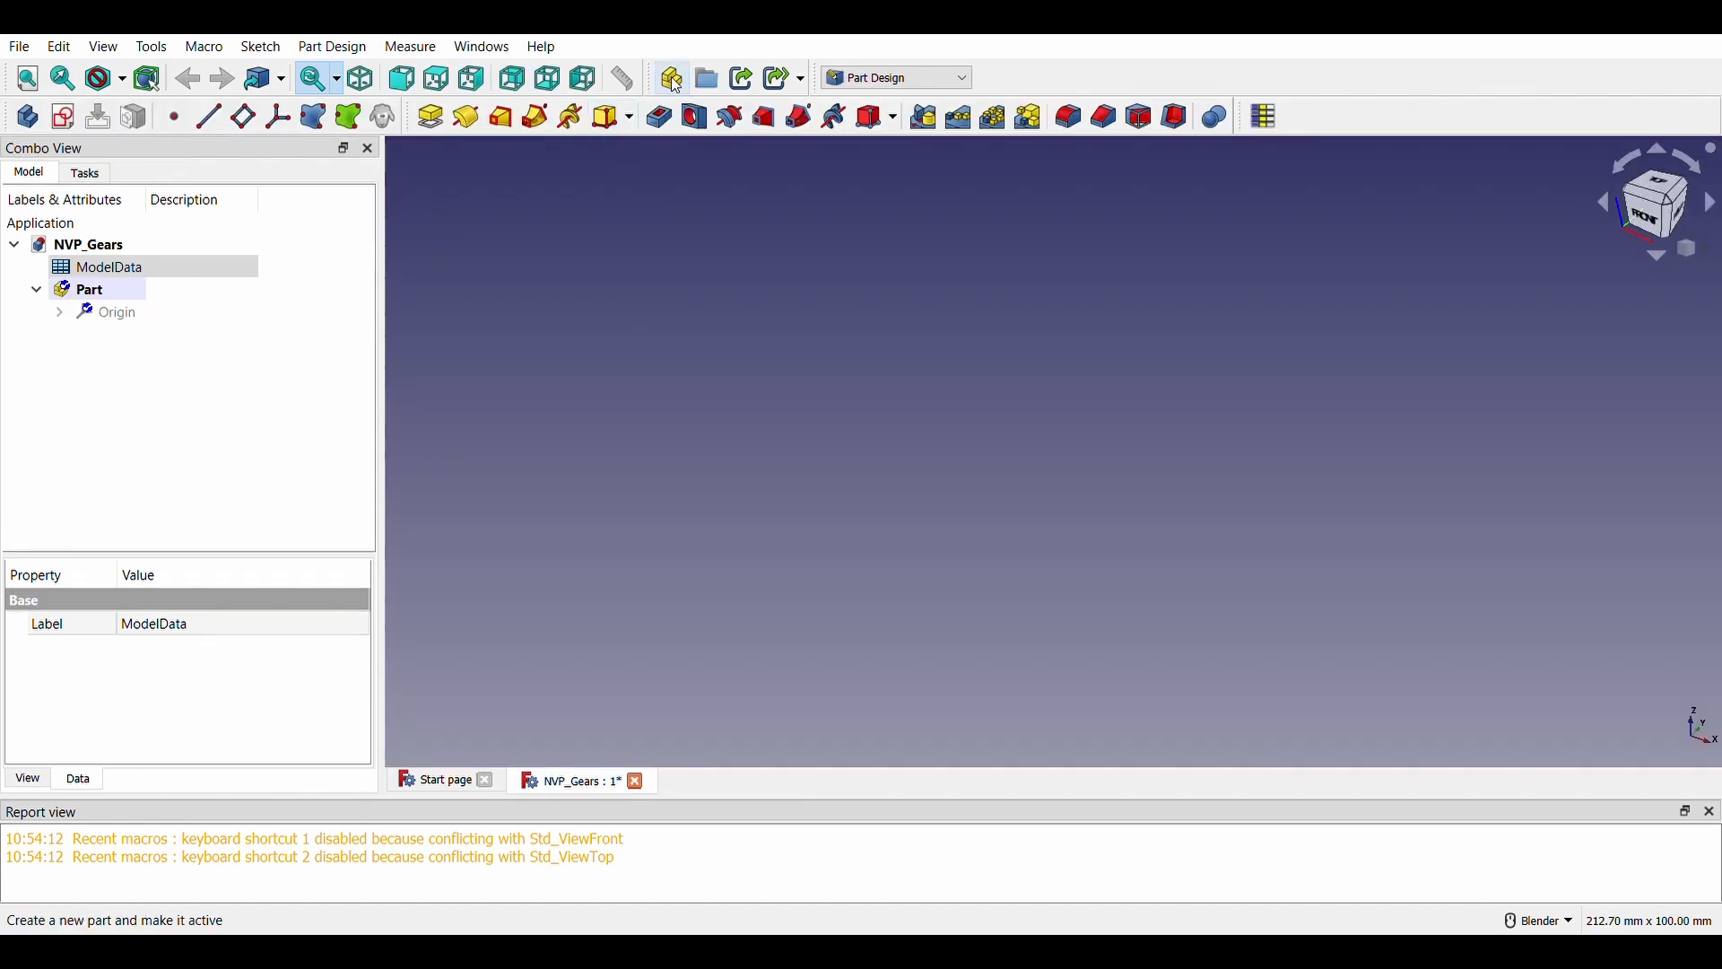
pyautogui.click(28, 117)
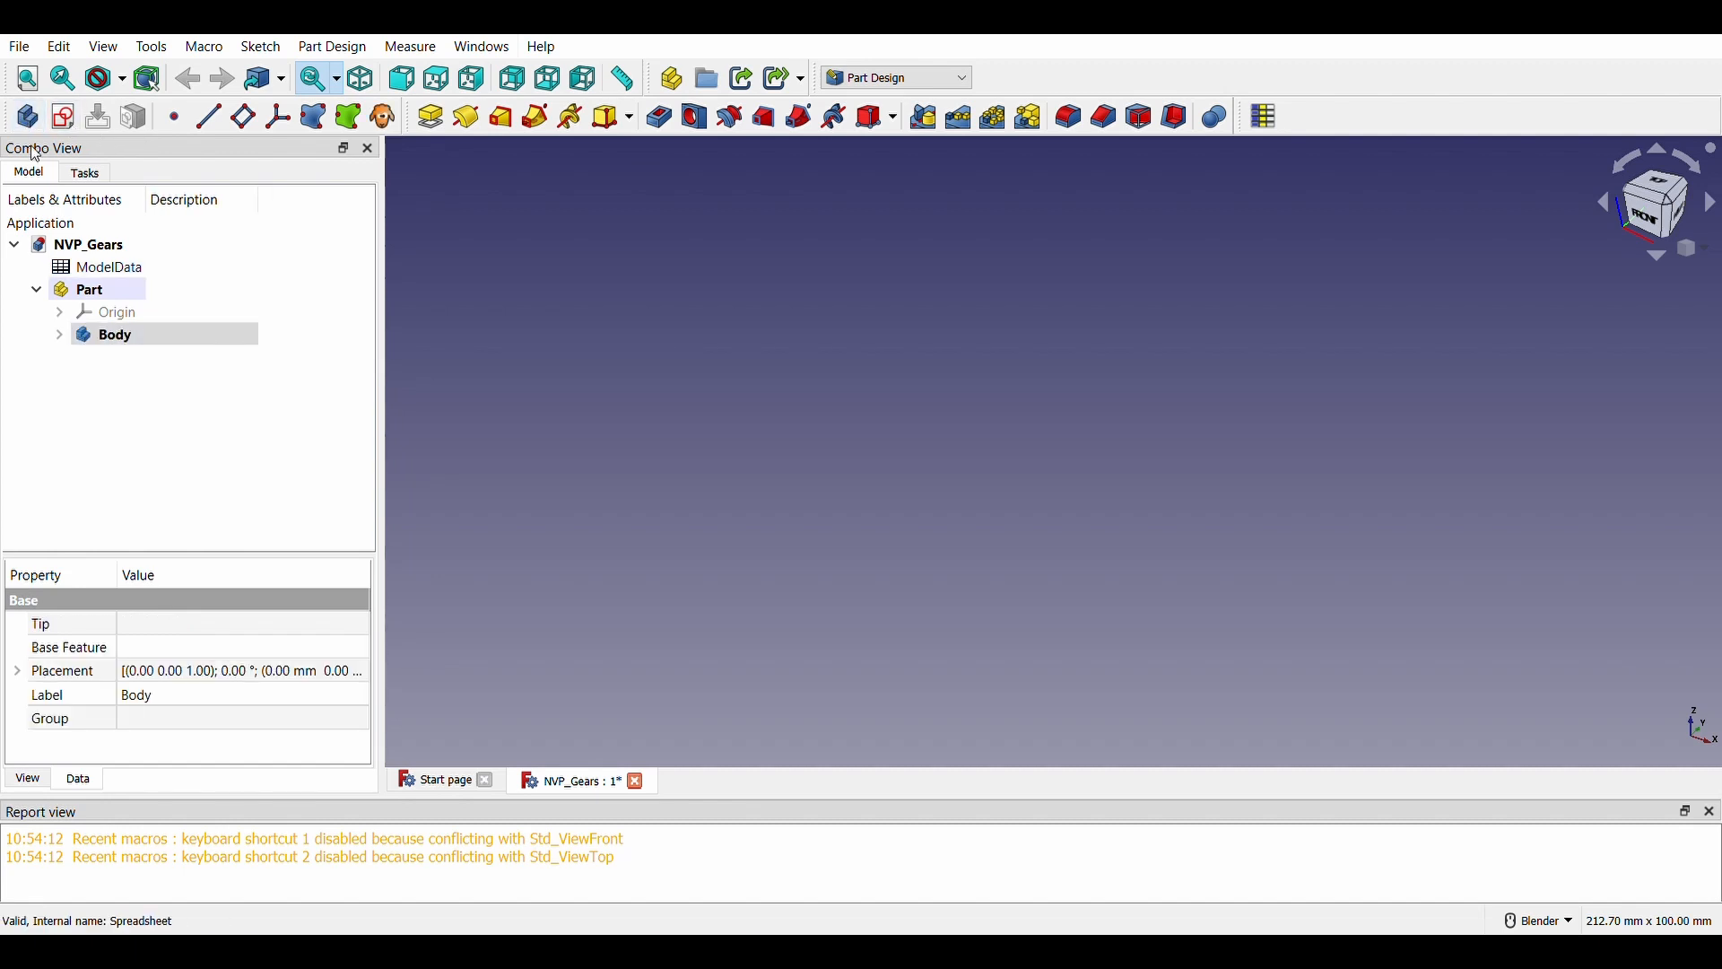
pyautogui.click(105, 294)
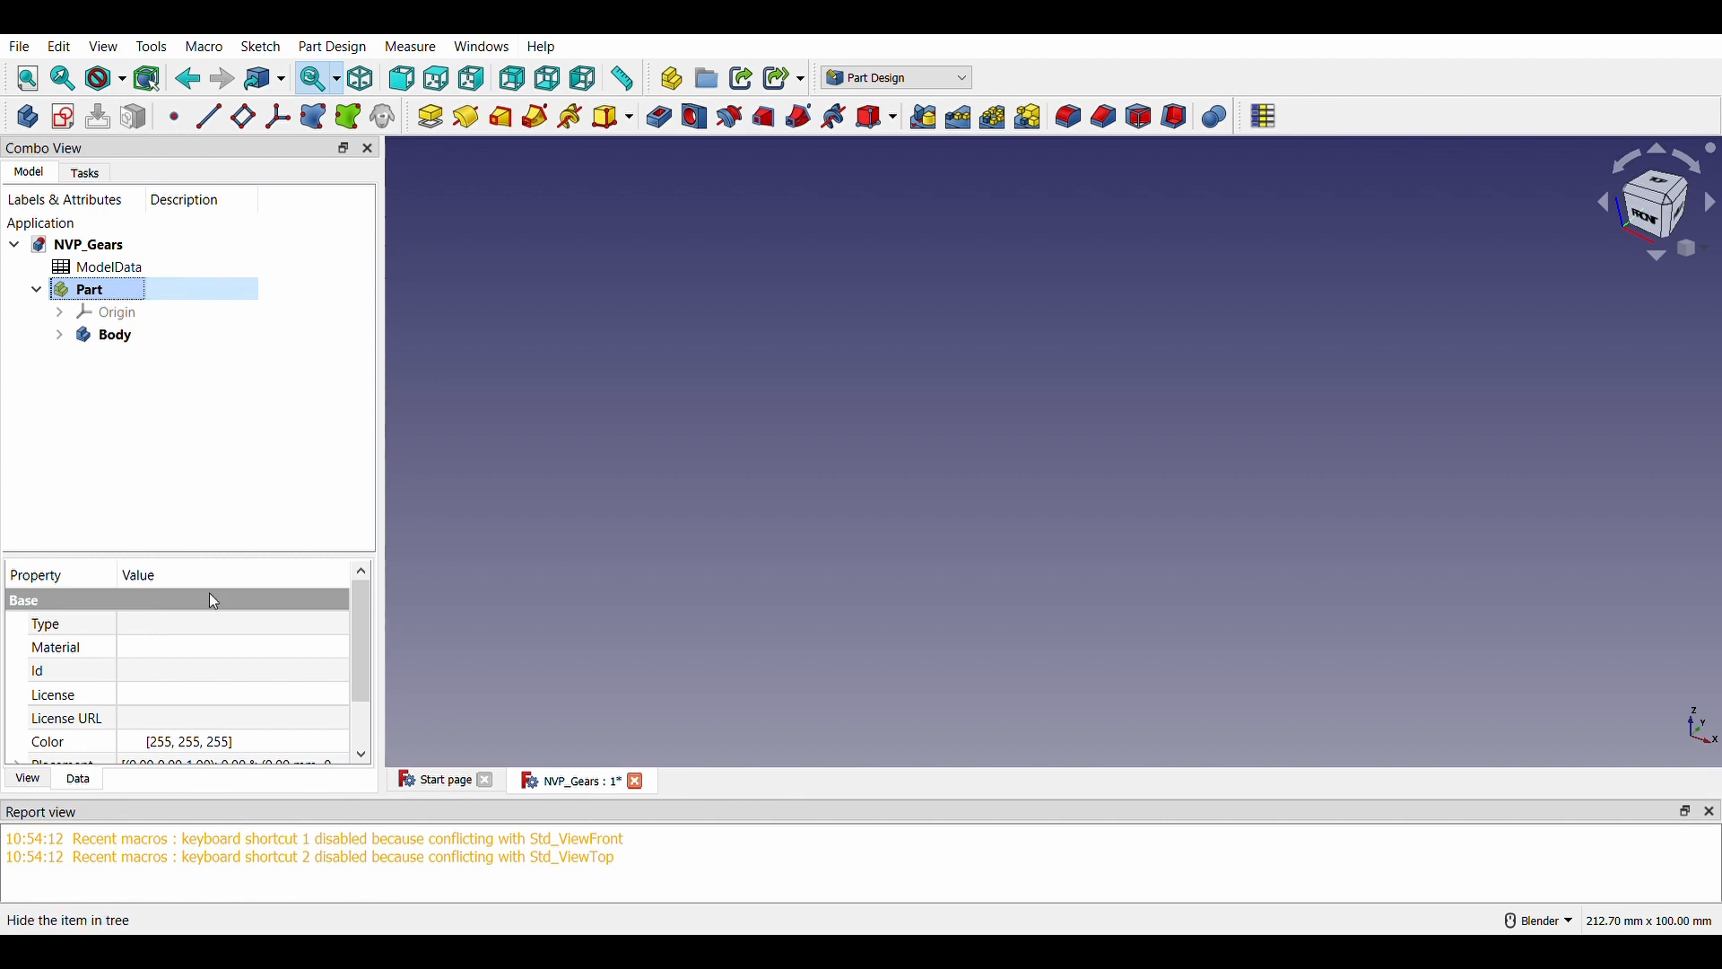
pyautogui.press('F2')
pyautogui.write('G')
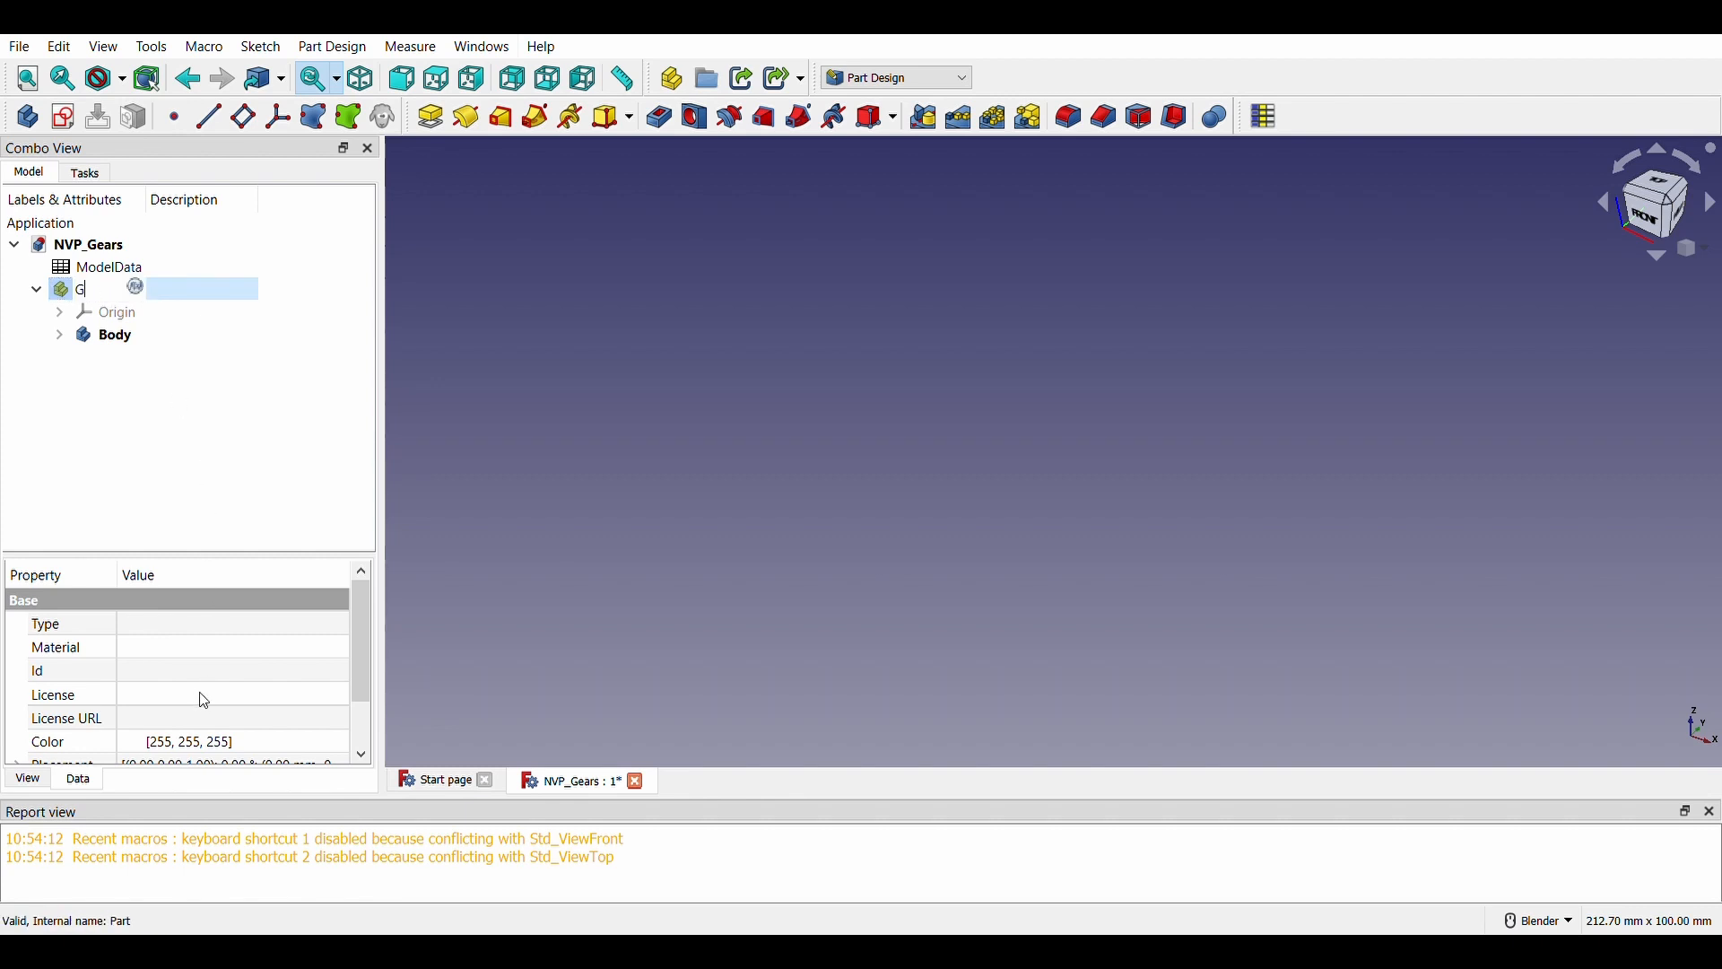
pyautogui.write('_30_10')
pyautogui.press('Return')
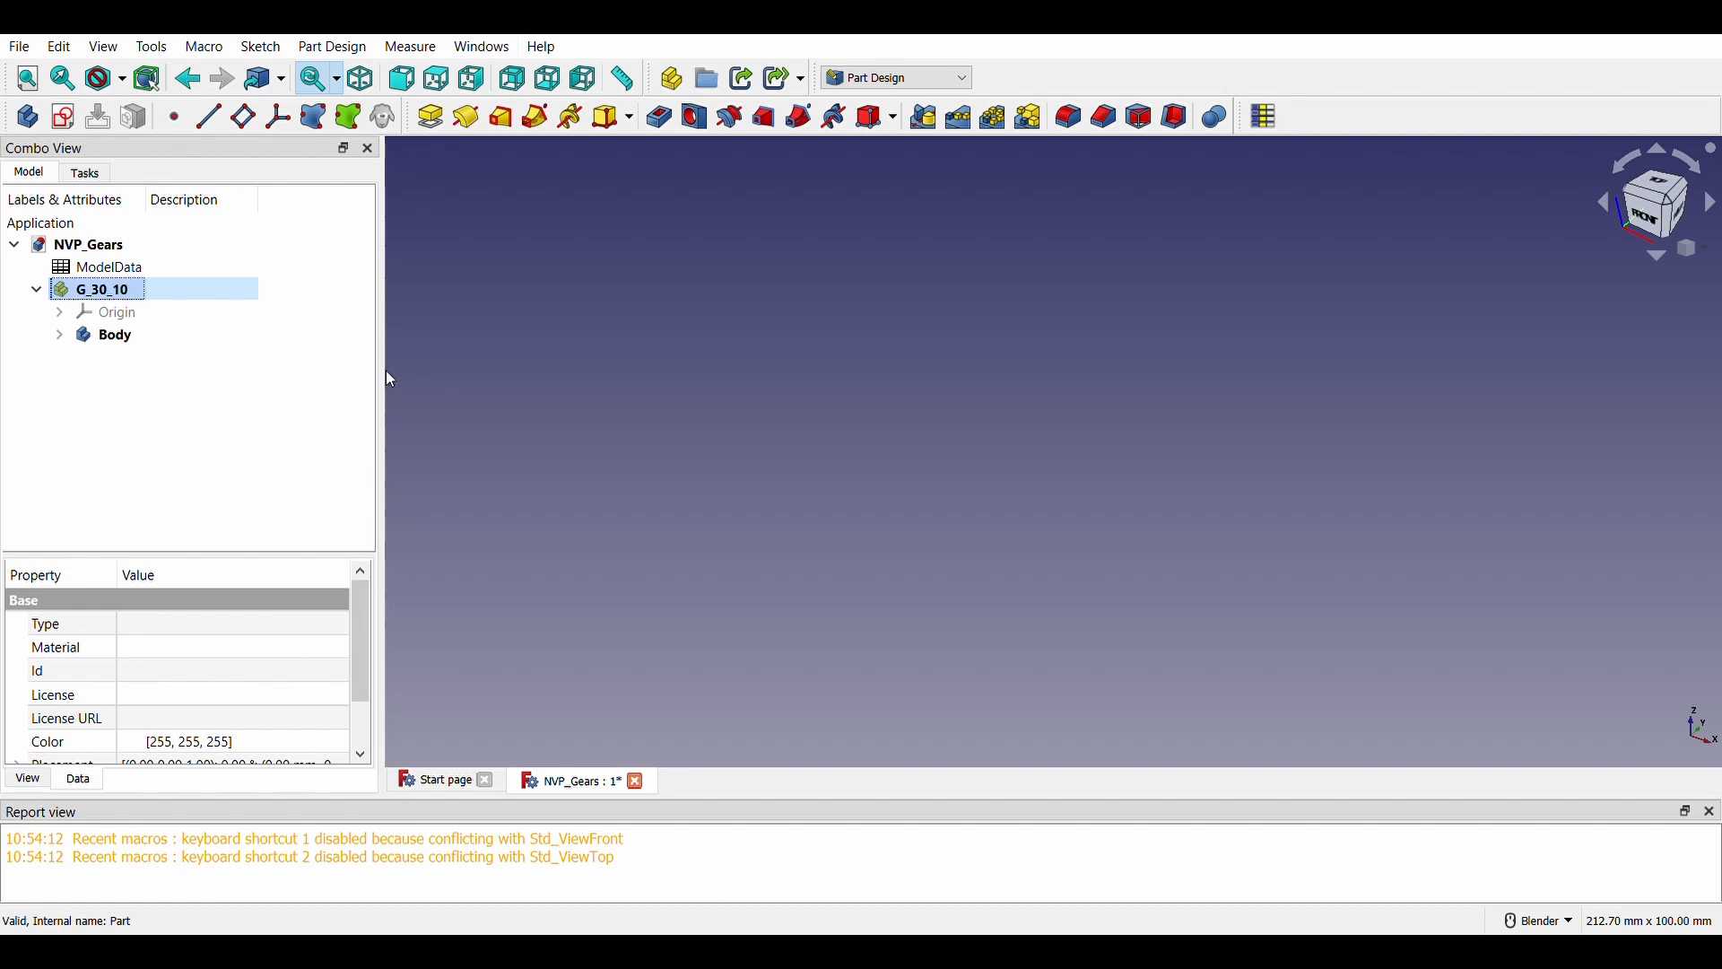
# Create an involute gear profile with 30 teeth and a 1.5 mm module
pyautogui.click(328, 48)
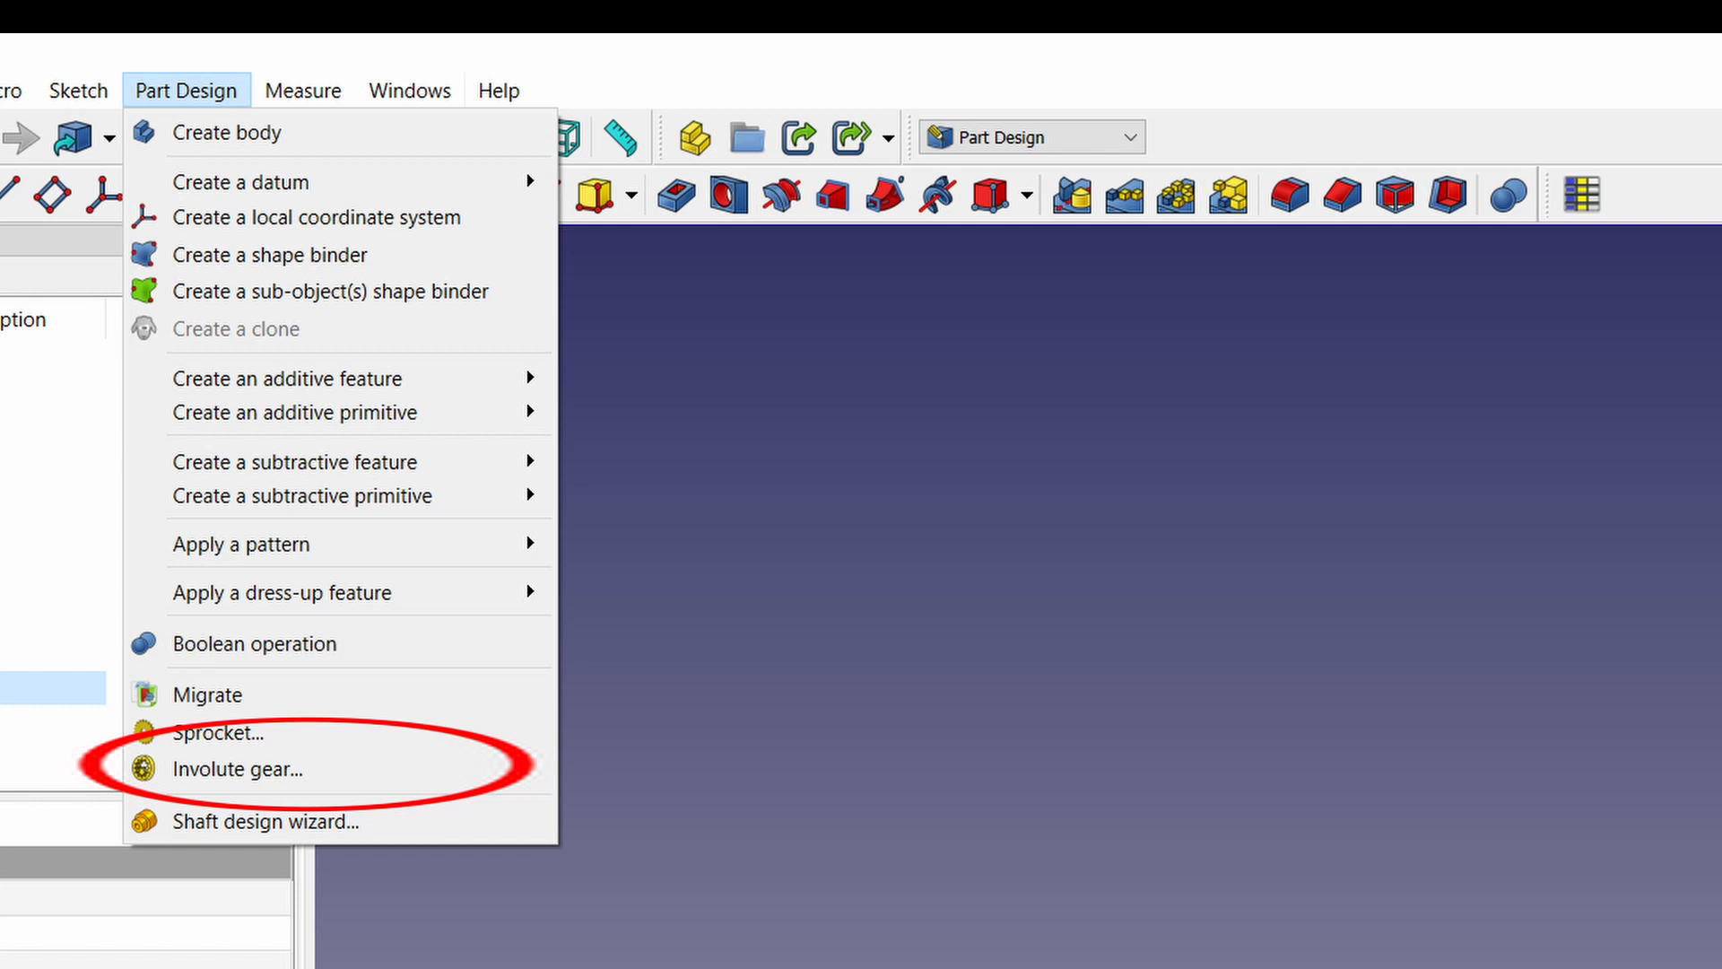
pyautogui.click(238, 768)
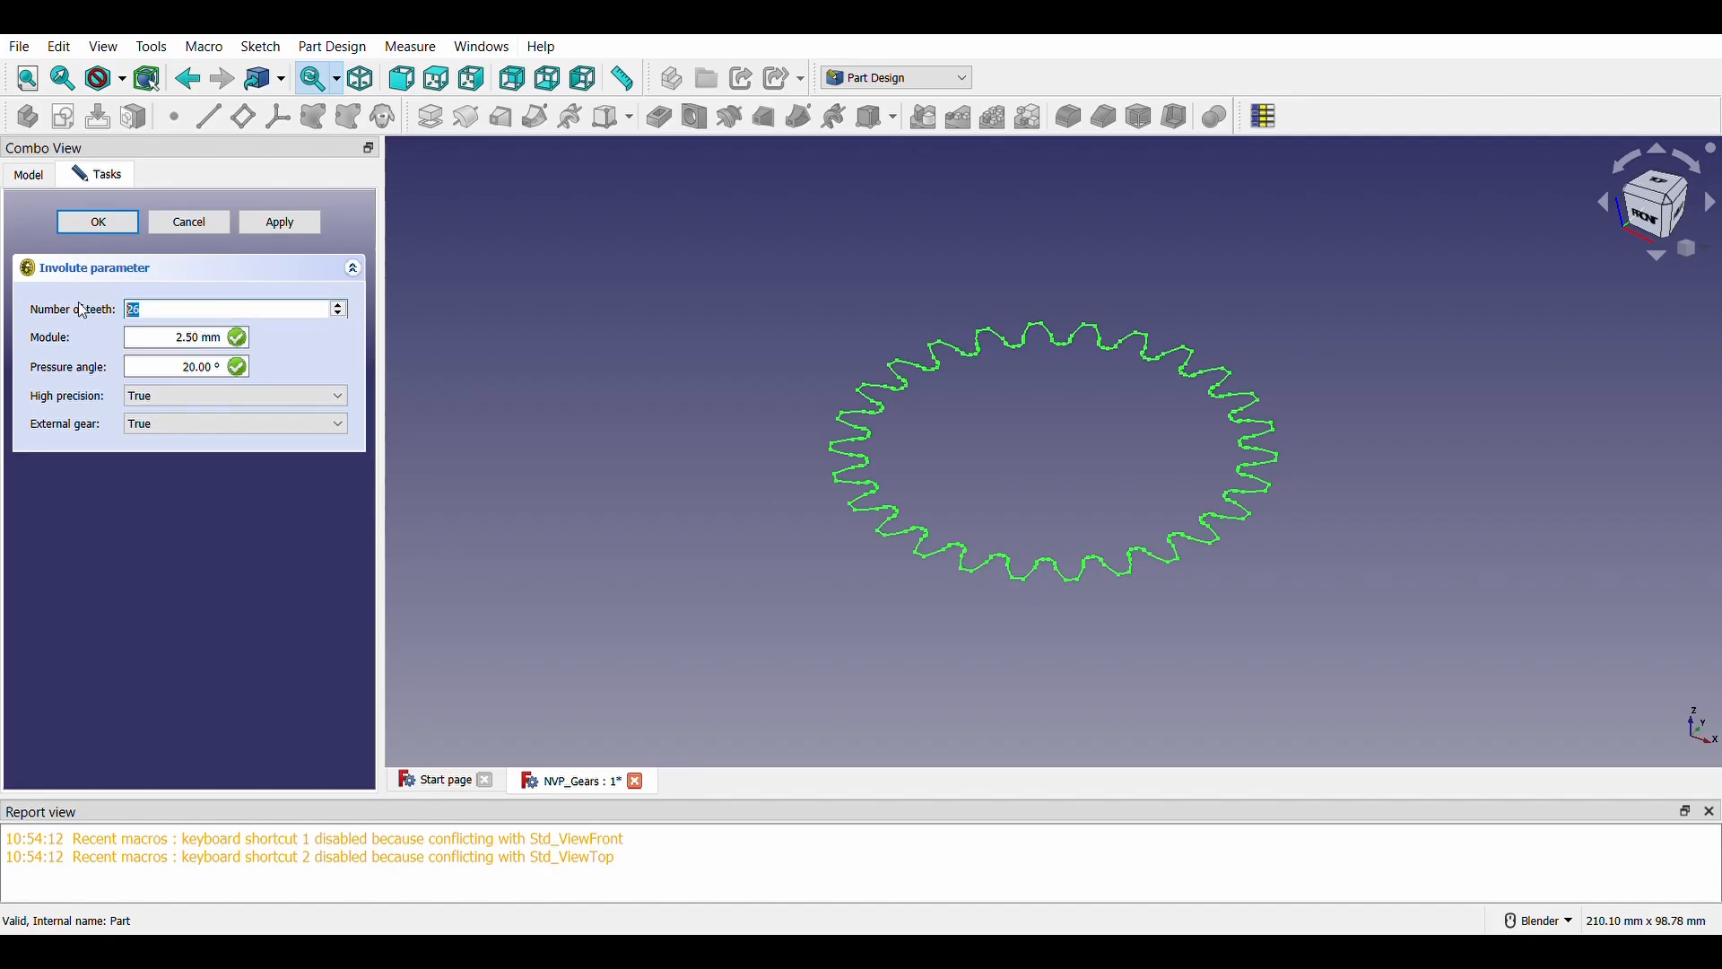
pyautogui.write('30')
pyautogui.press('Tab')
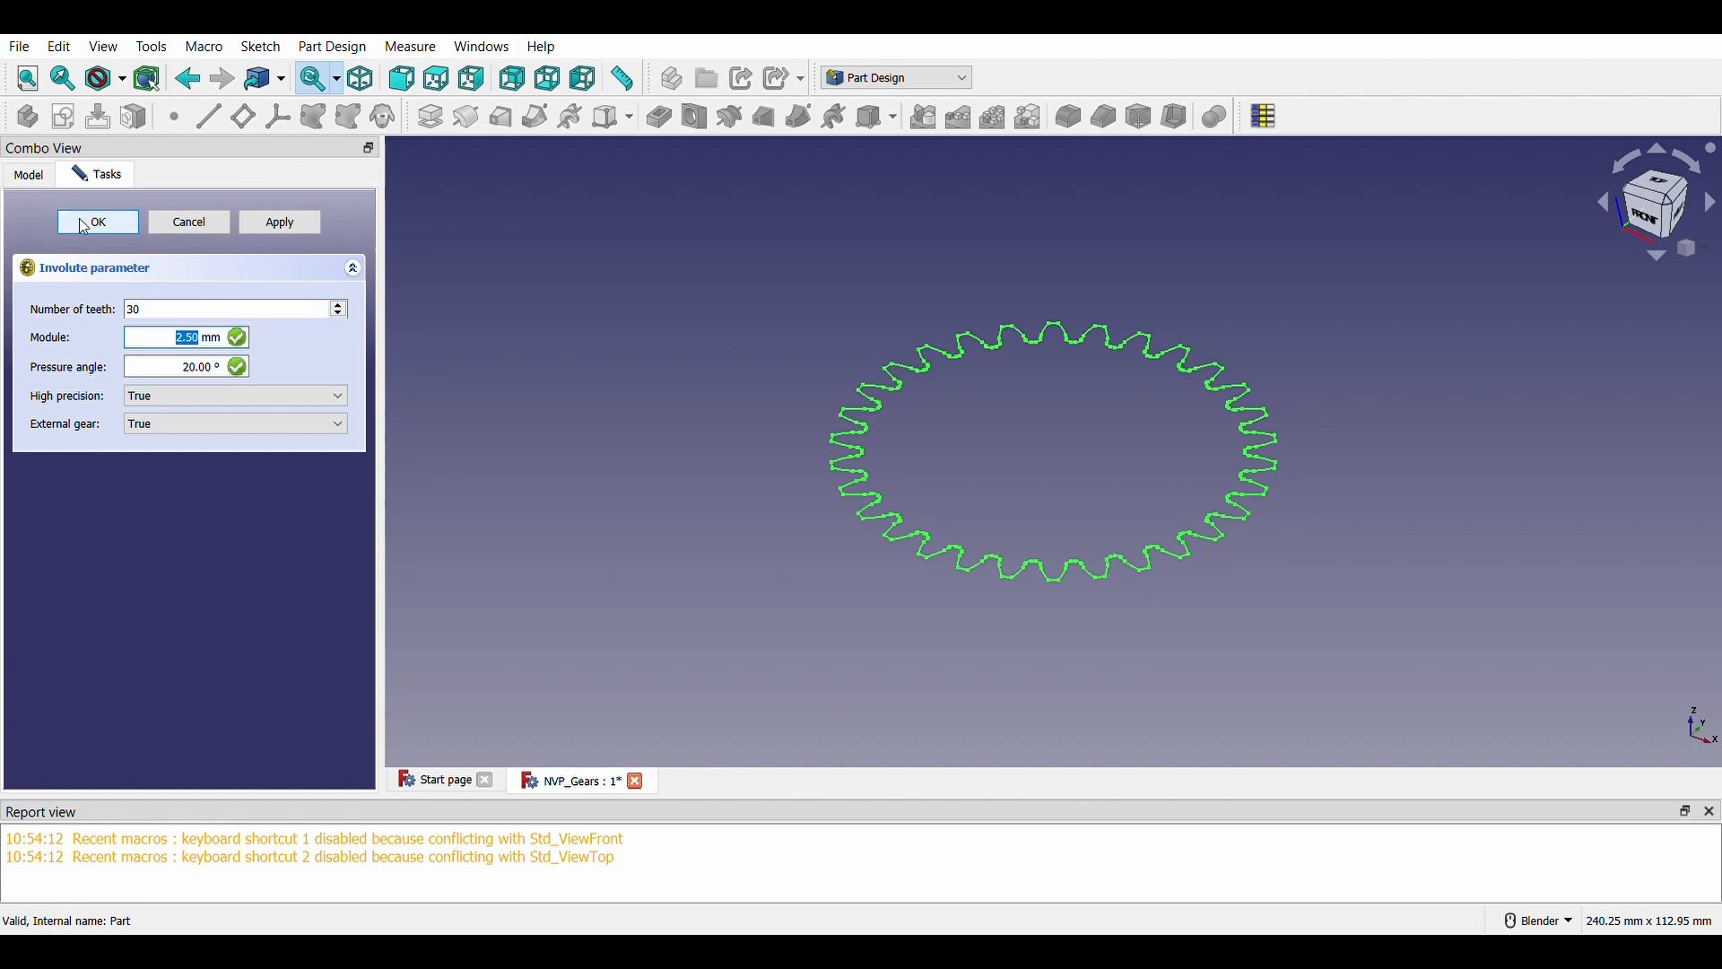
pyautogui.write('1.5')
pyautogui.press('Tab')
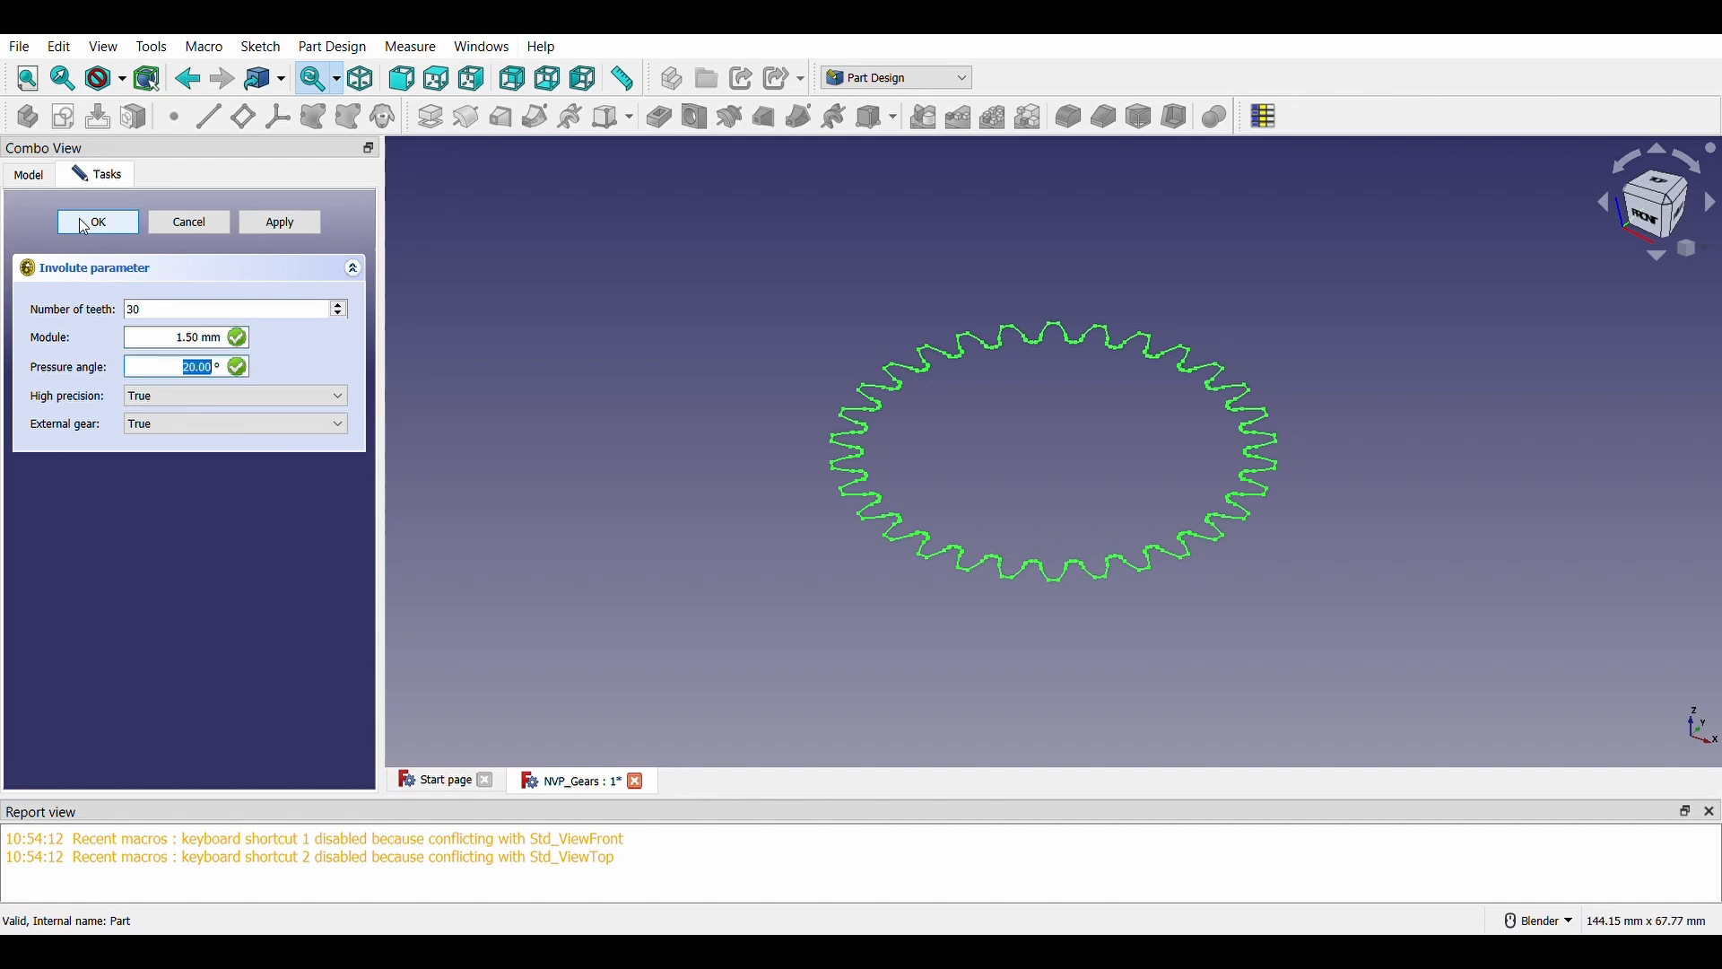
pyautogui.click(240, 339)
pyautogui.click(99, 222)
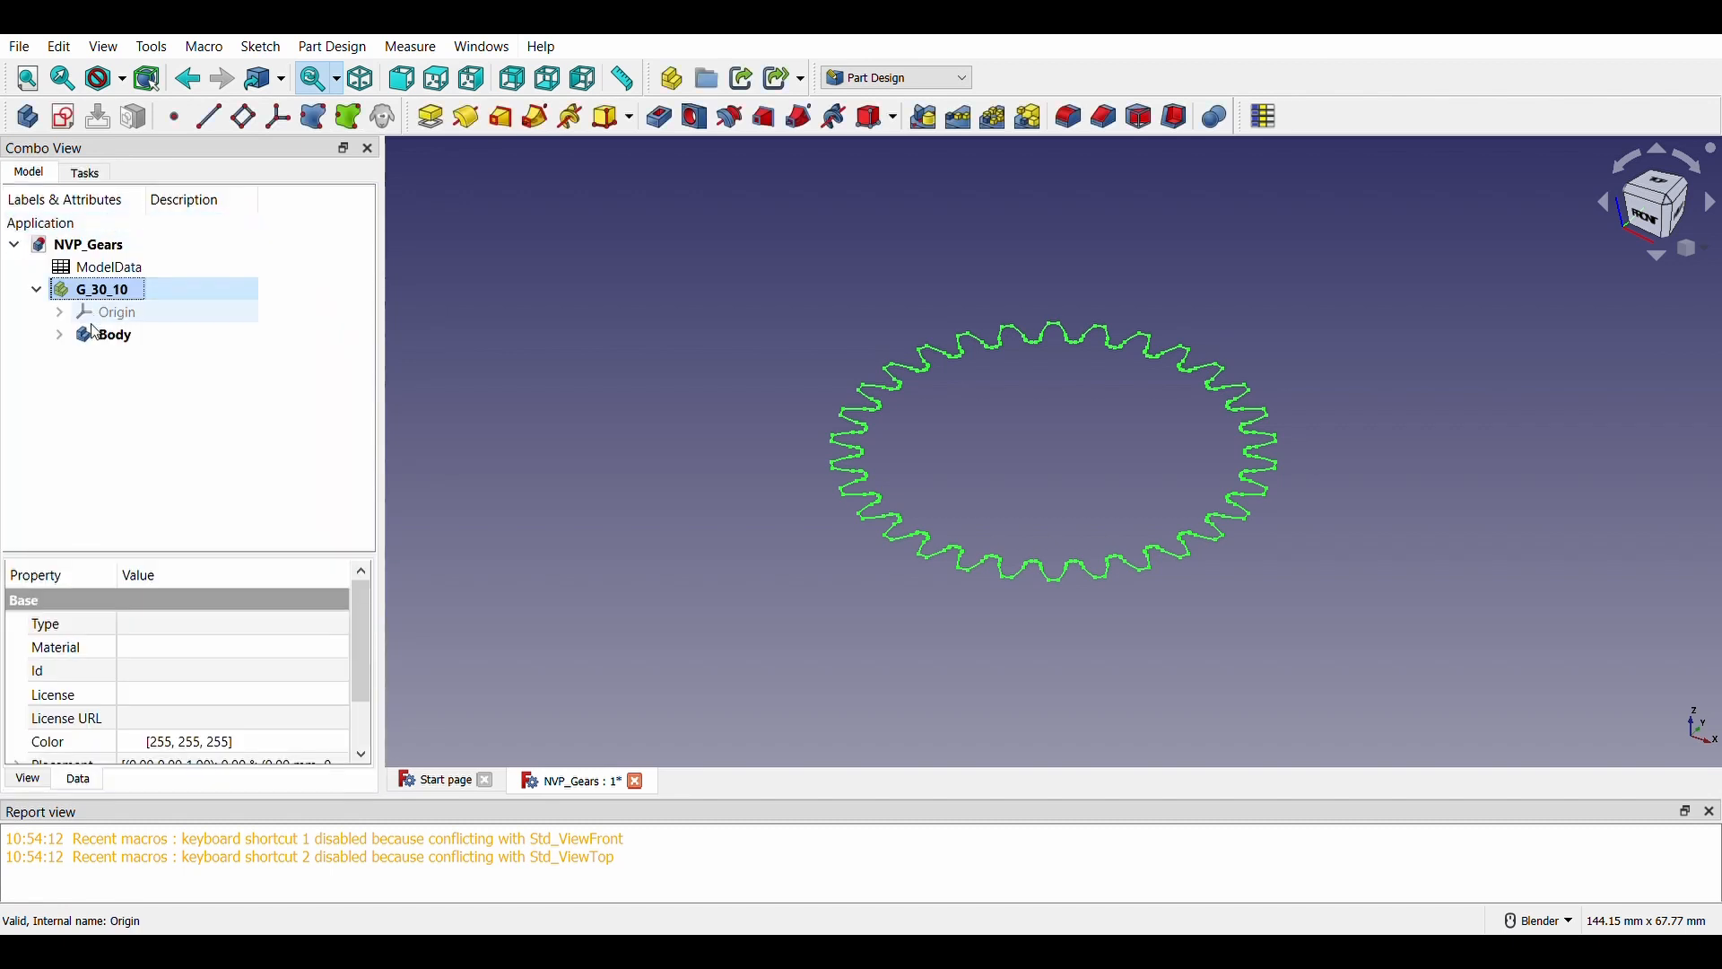
# Rename the 30-tooth involute gear profile inside the body to G30
pyautogui.click(58, 334)
pyautogui.click(172, 382)
pyautogui.press('F2')
pyautogui.write('G30')
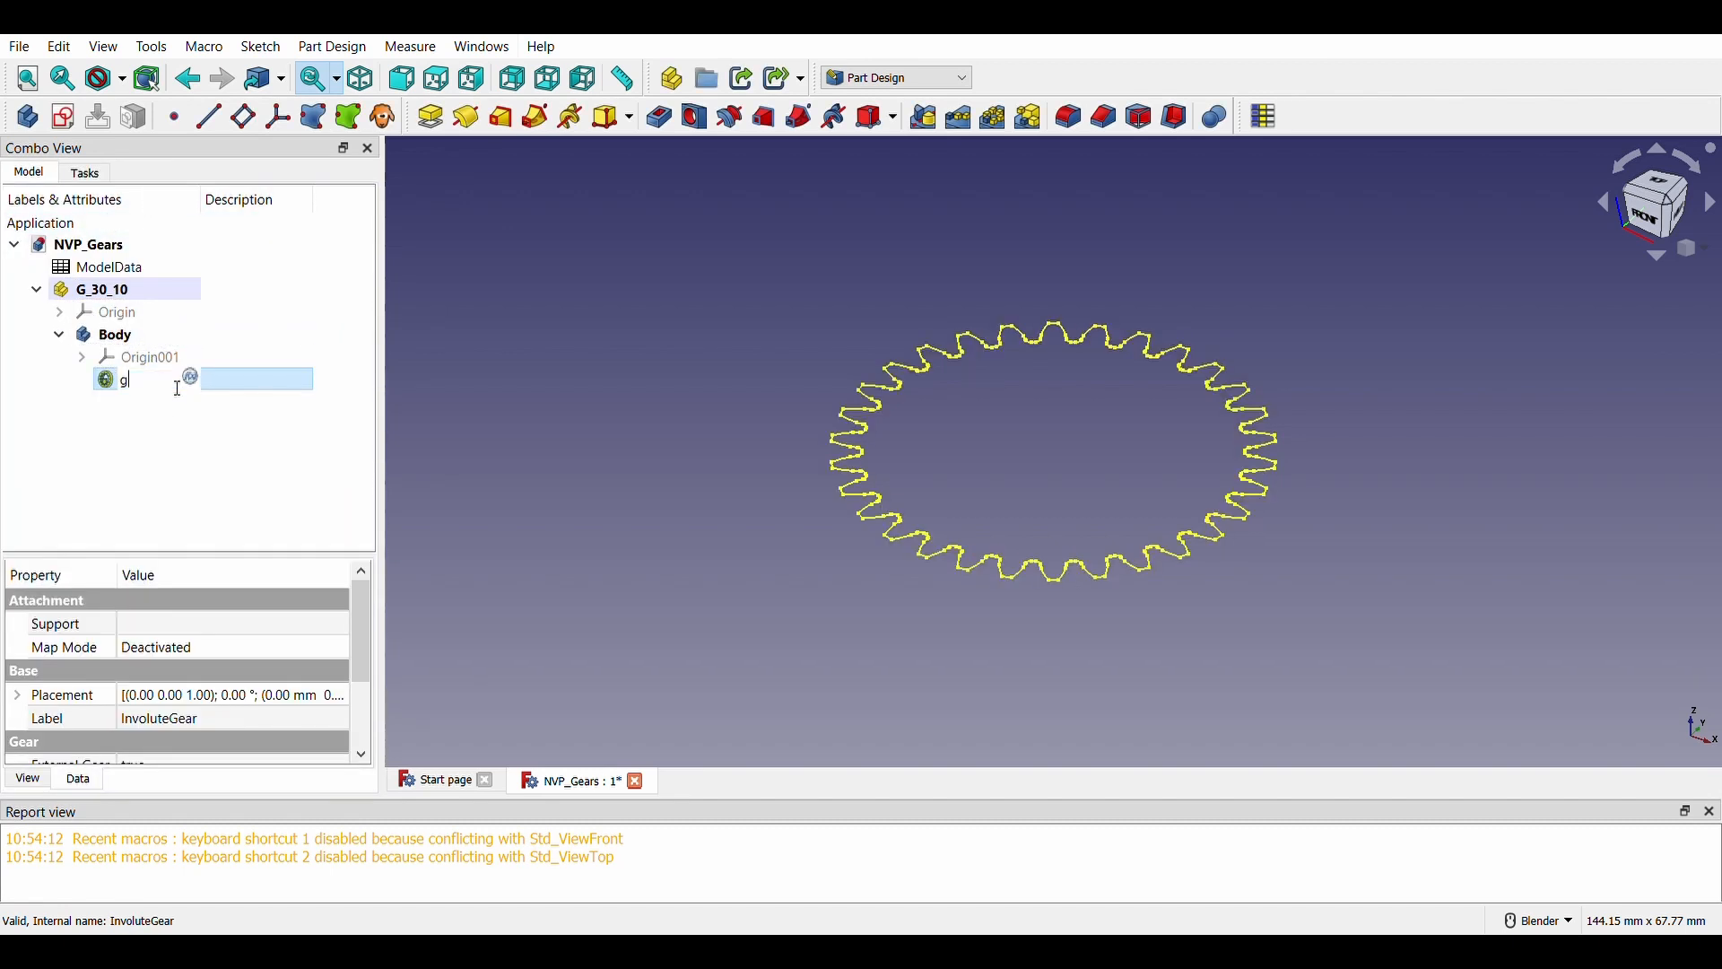
pyautogui.press('Return')
# Pad the G30 profile along its sketch normal into a solid gear
pyautogui.click(172, 384)
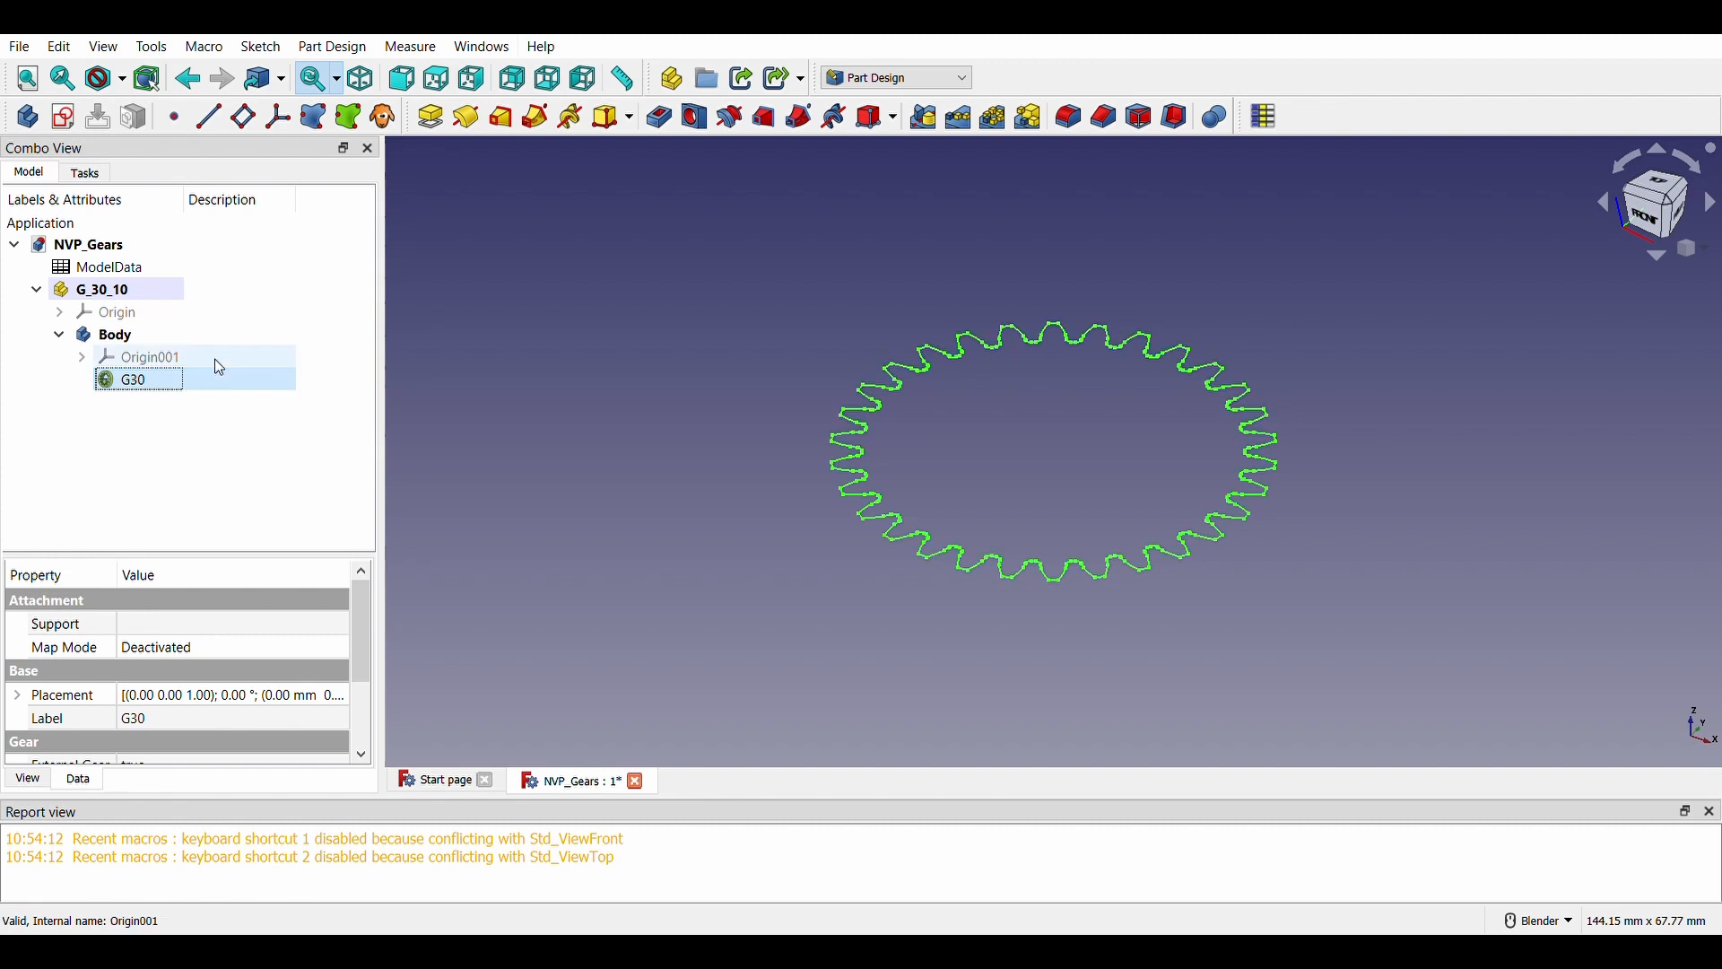
pyautogui.click(431, 116)
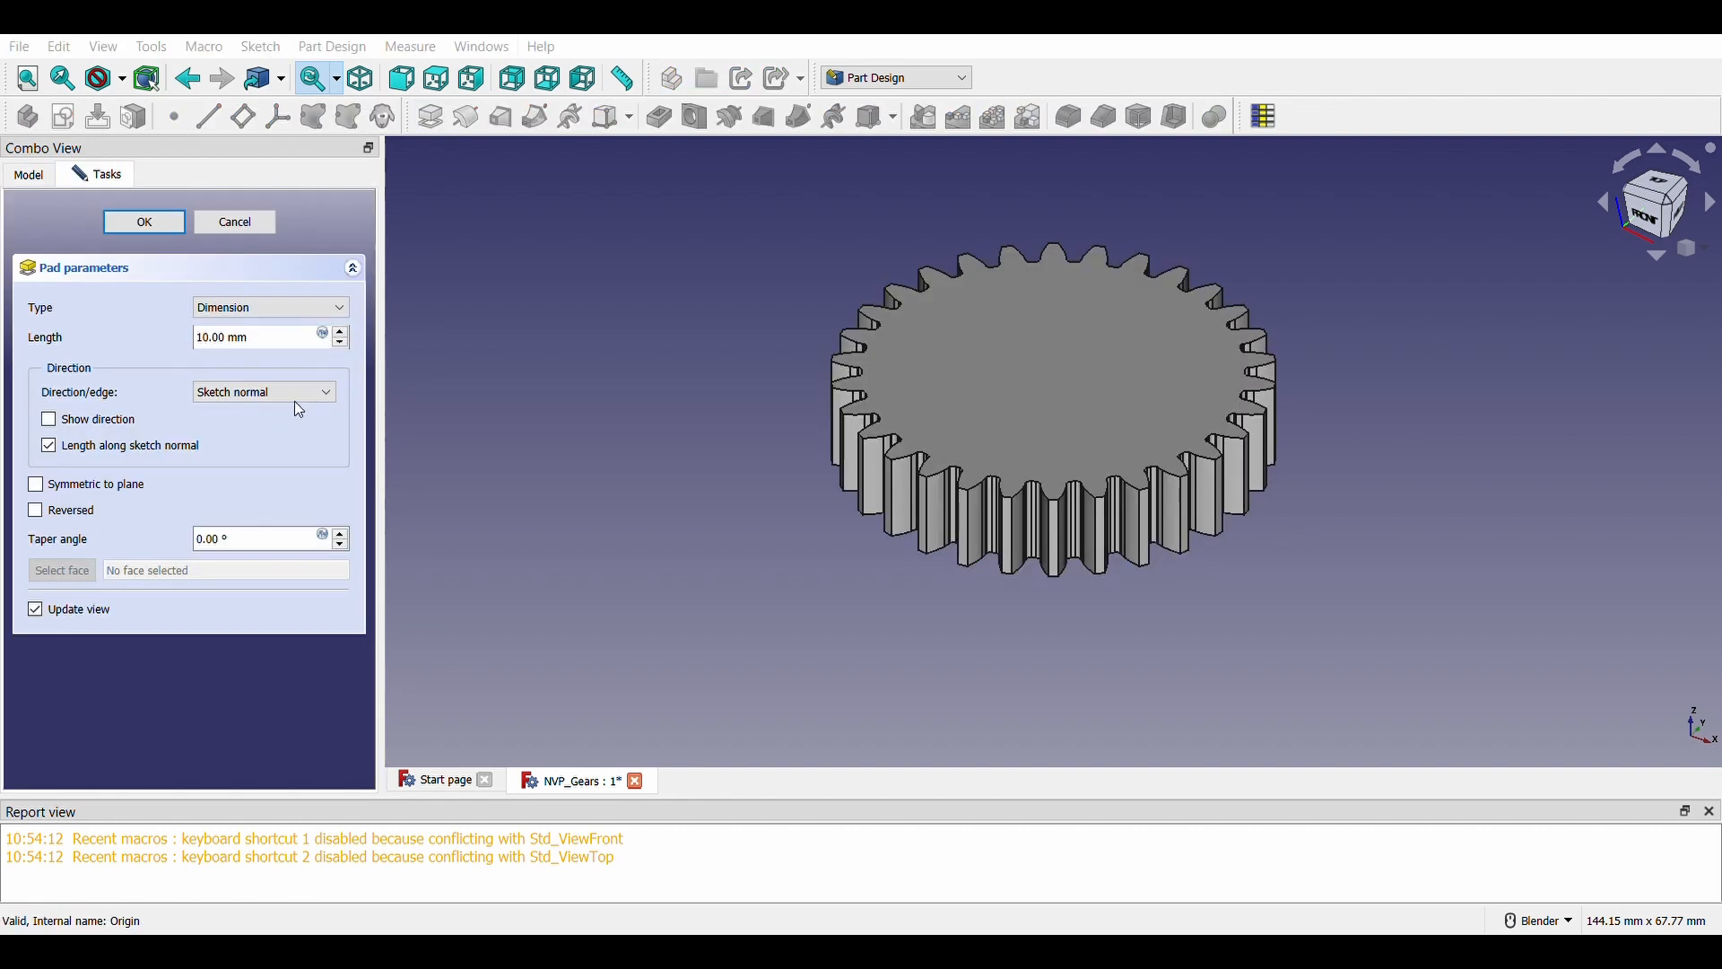
pyautogui.click(143, 221)
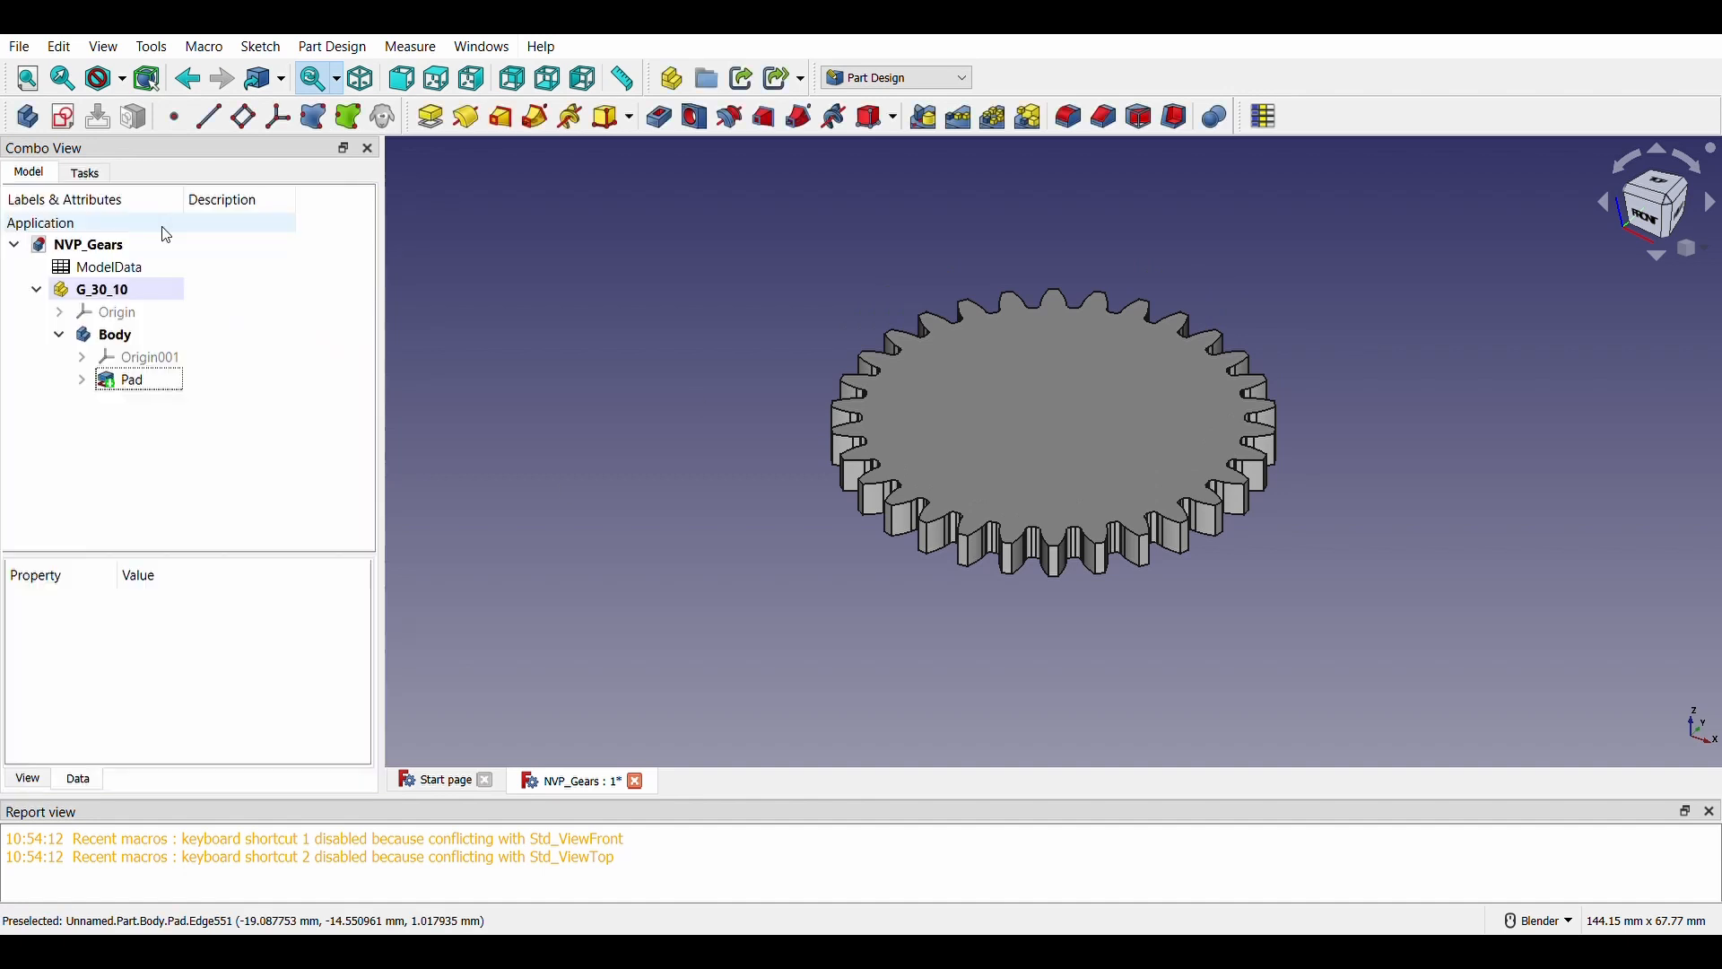
# Create a second involute gear profile with 10 teeth and a 1.5 mm module in the same body
pyautogui.click(98, 385)
pyautogui.click(313, 49)
pyautogui.click(404, 508)
pyautogui.moveTo(157, 309); pyautogui.dragTo(28, 295)
pyautogui.write('10')
pyautogui.press('Tab')
pyautogui.write('1.5')
pyautogui.press('Tab')
pyautogui.click(99, 222)
# Pad the 10-tooth gear profile along its sketch normal on top of the large gear
pyautogui.click(205, 425)
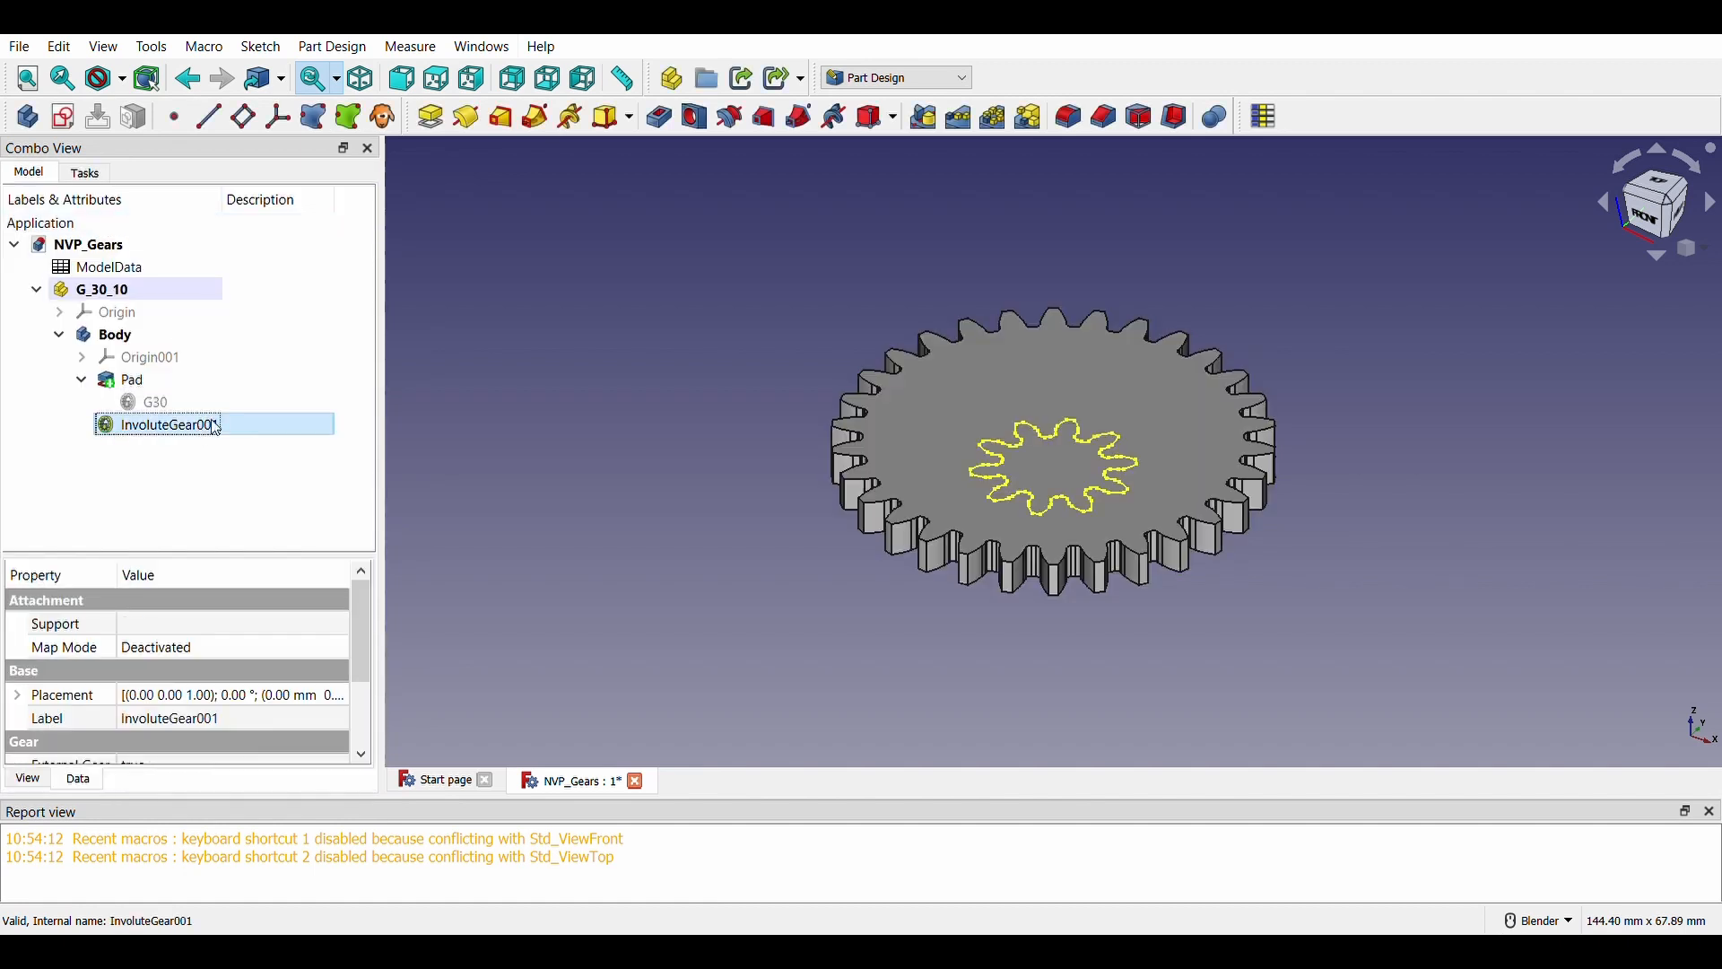
pyautogui.click(434, 120)
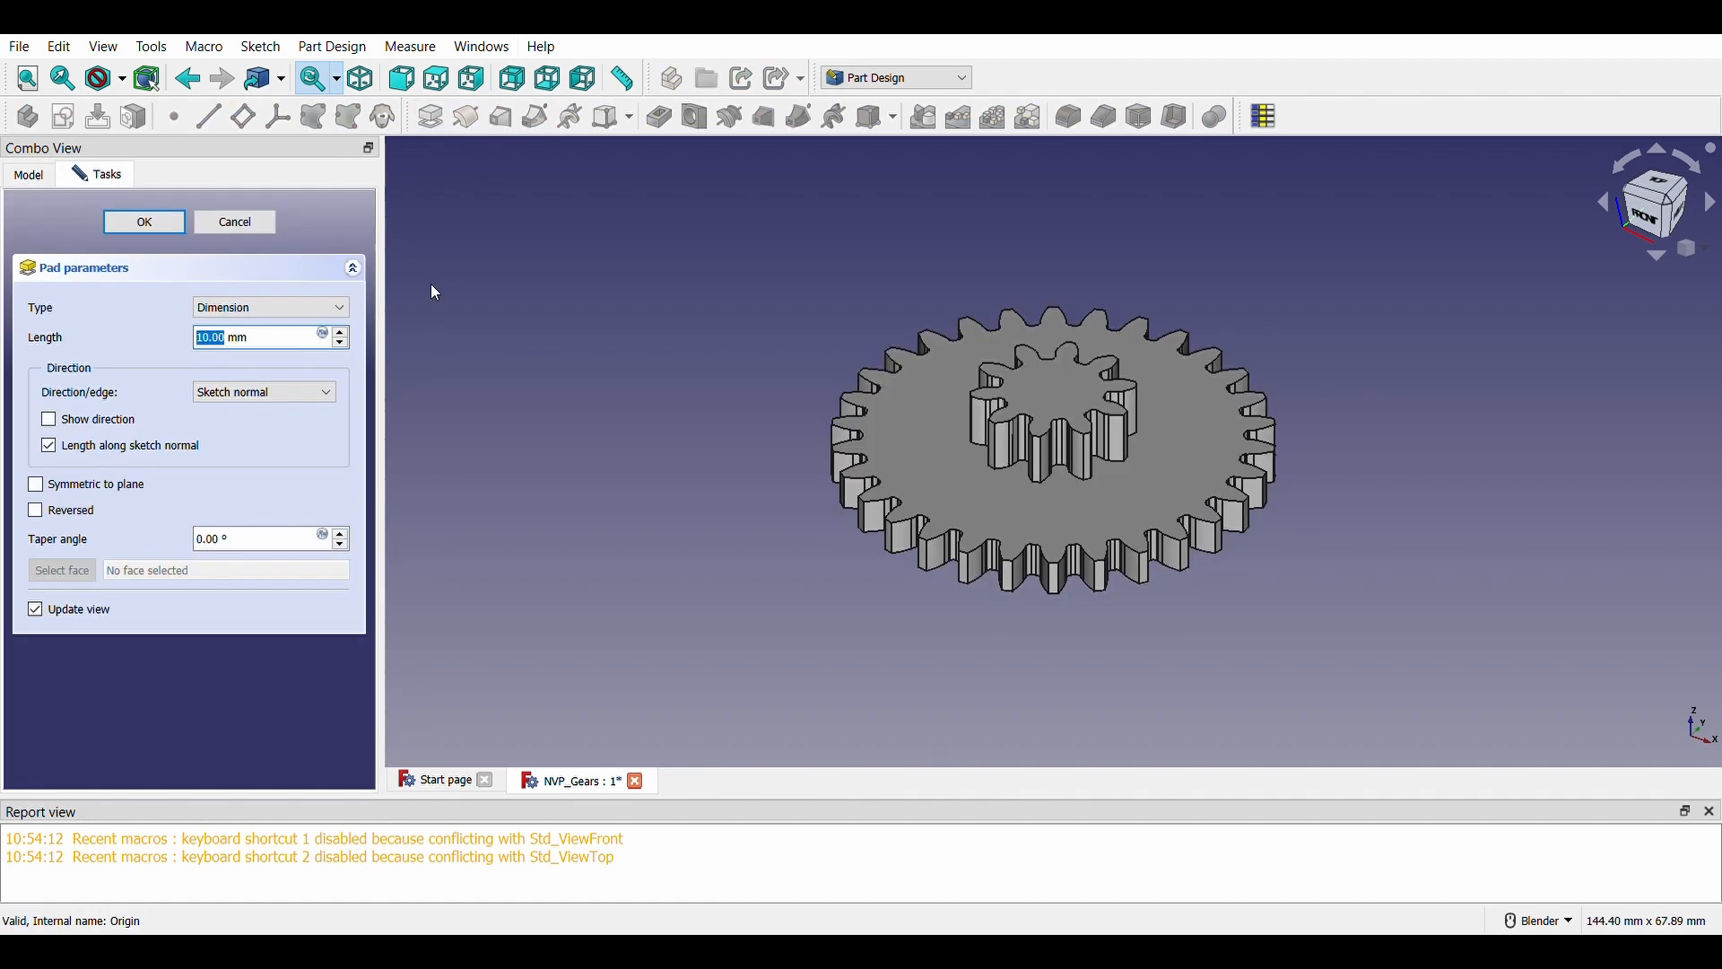
pyautogui.moveTo(660, 391); pyautogui.dragTo(744, 385, button='middle')
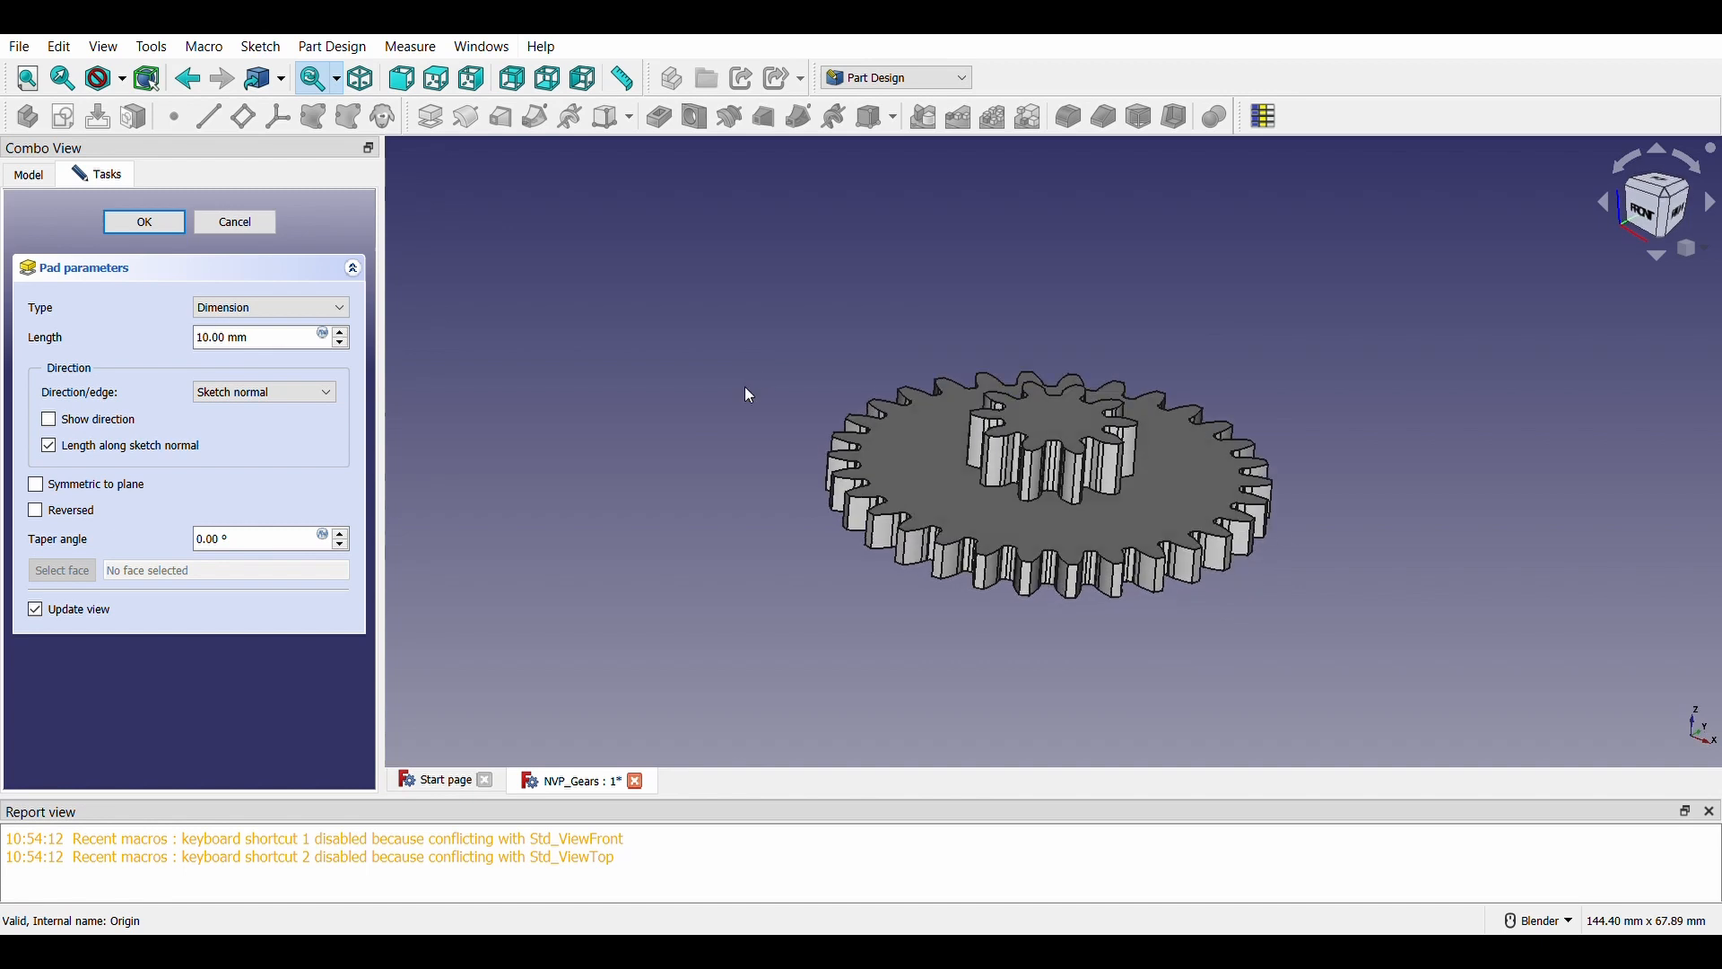
pyautogui.click(145, 223)
# Rename the 10-tooth involute gear profile to G10
pyautogui.click(159, 447)
pyautogui.click(160, 447)
pyautogui.write('G1')
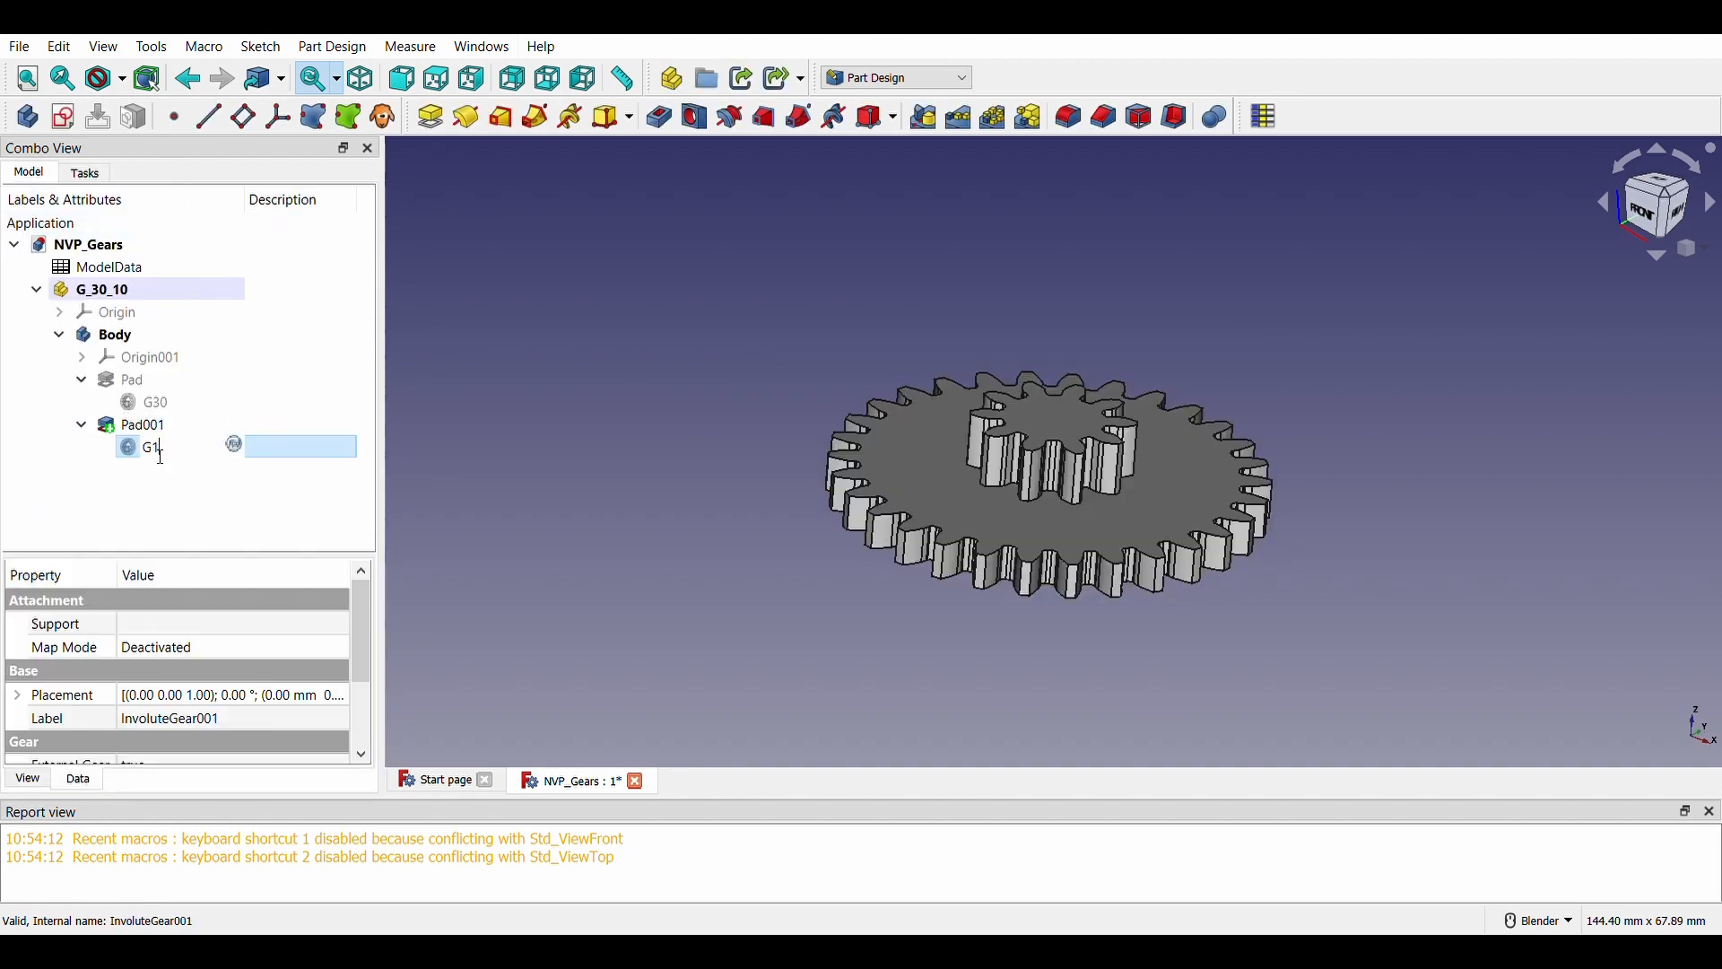
pyautogui.write('0')
pyautogui.press('Return')
# Set the pocket type to Through all with the direction reversed, and apply the cut to the gear
pyautogui.press('1')
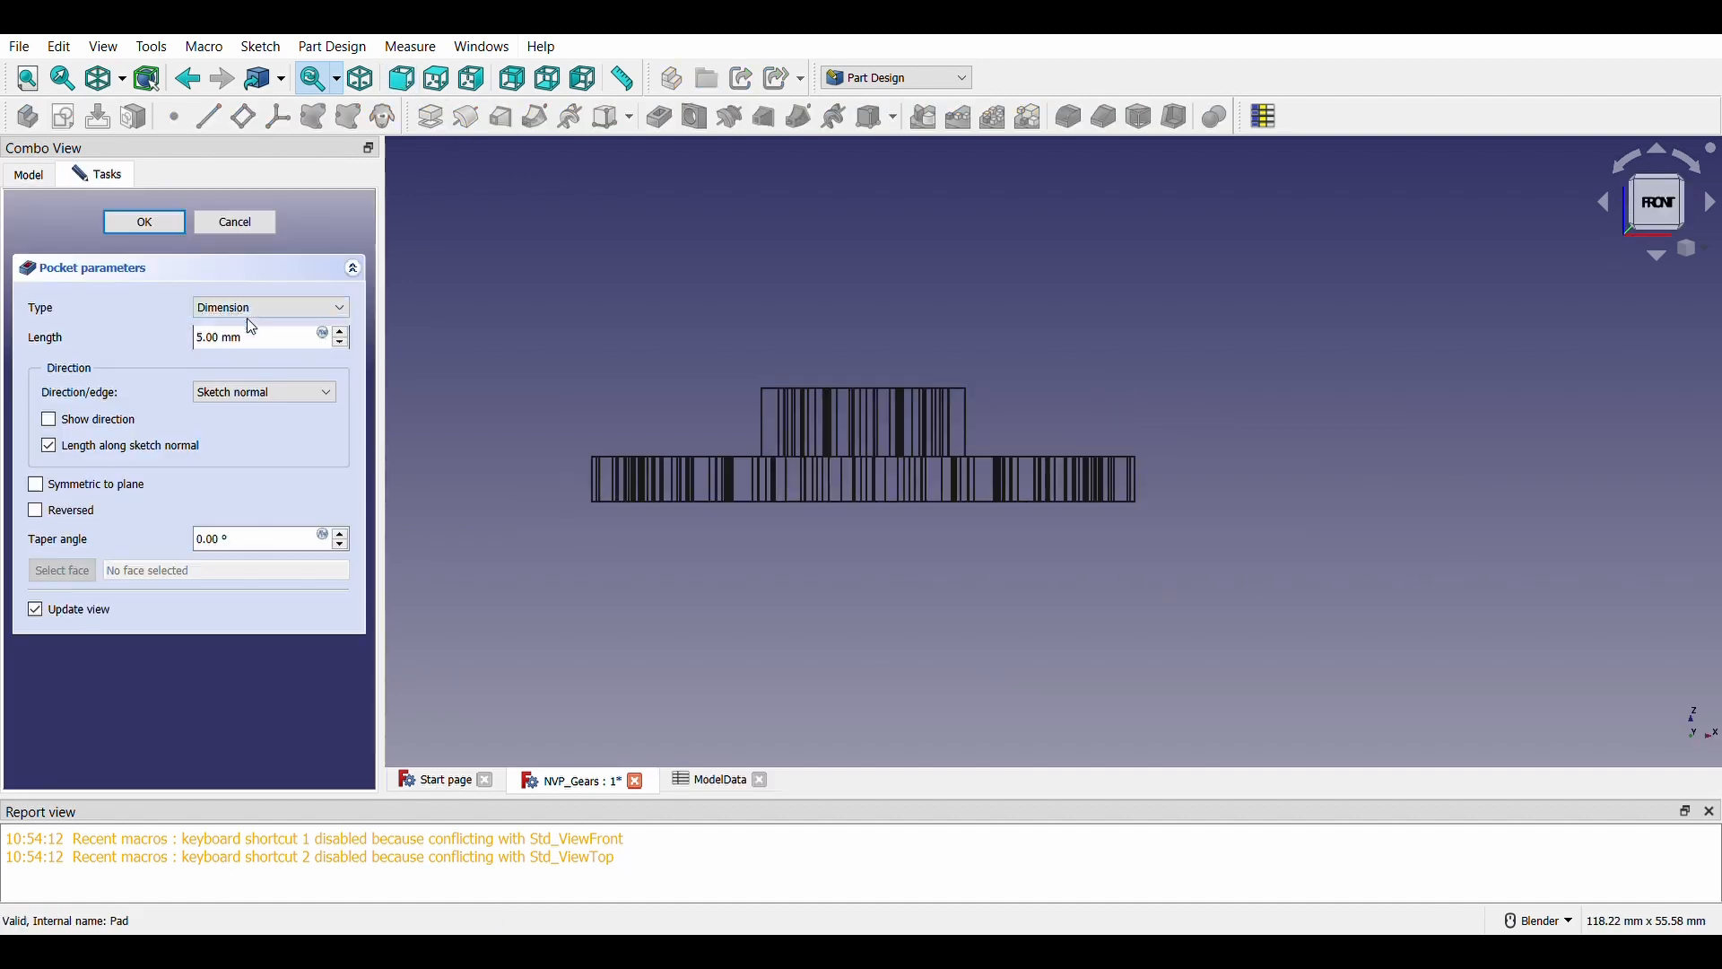
pyautogui.click(247, 311)
pyautogui.click(252, 340)
pyautogui.click(55, 481)
pyautogui.moveTo(1031, 287); pyautogui.dragTo(915, 412, button='middle')
pyautogui.click(404, 78)
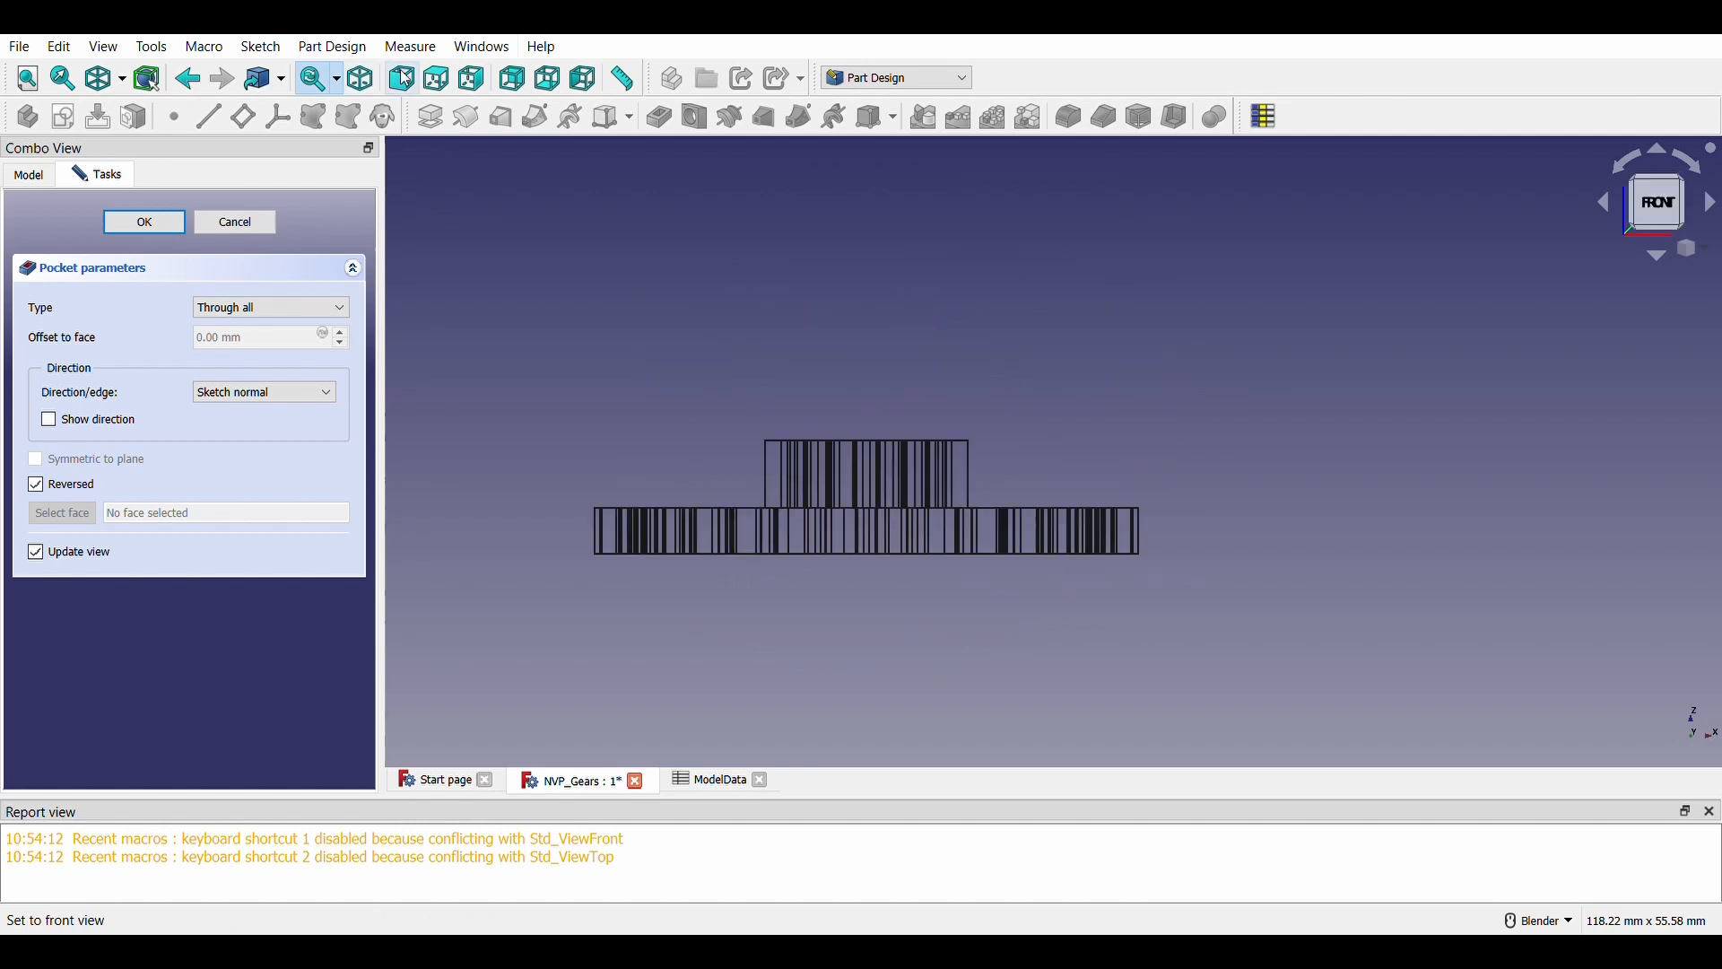
pyautogui.click(146, 224)
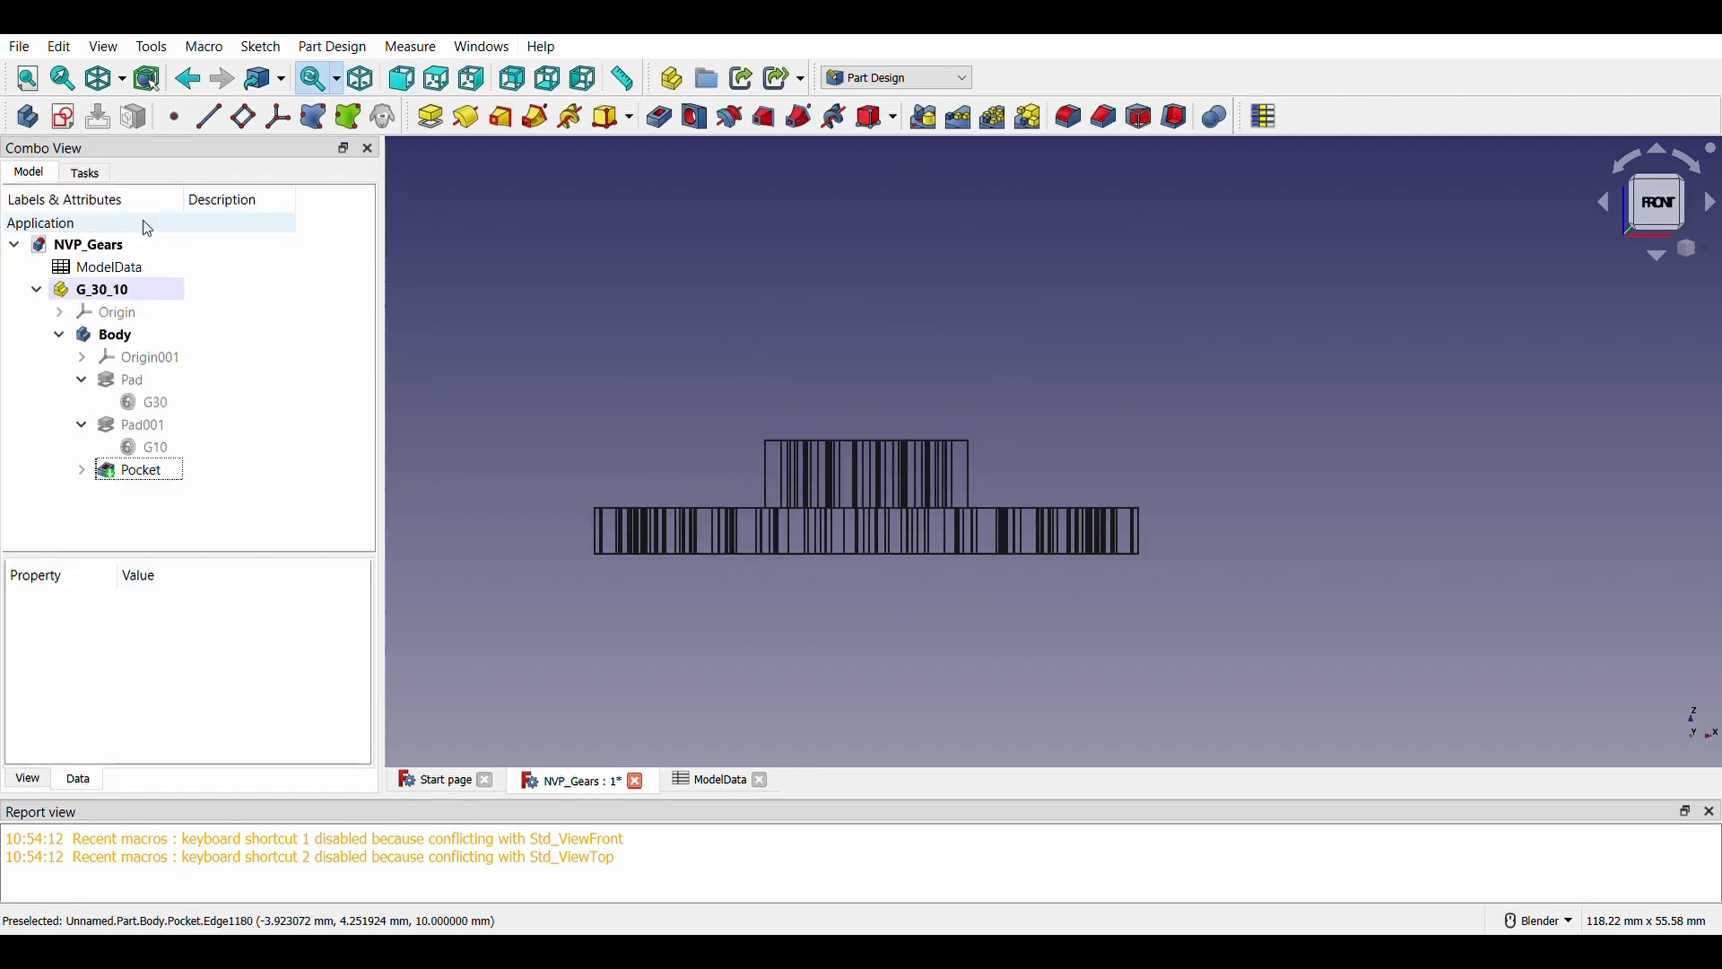
# Sketch two concentric circles centred on the origin of the body's XY plane
pyautogui.click(120, 473)
pyautogui.click(63, 117)
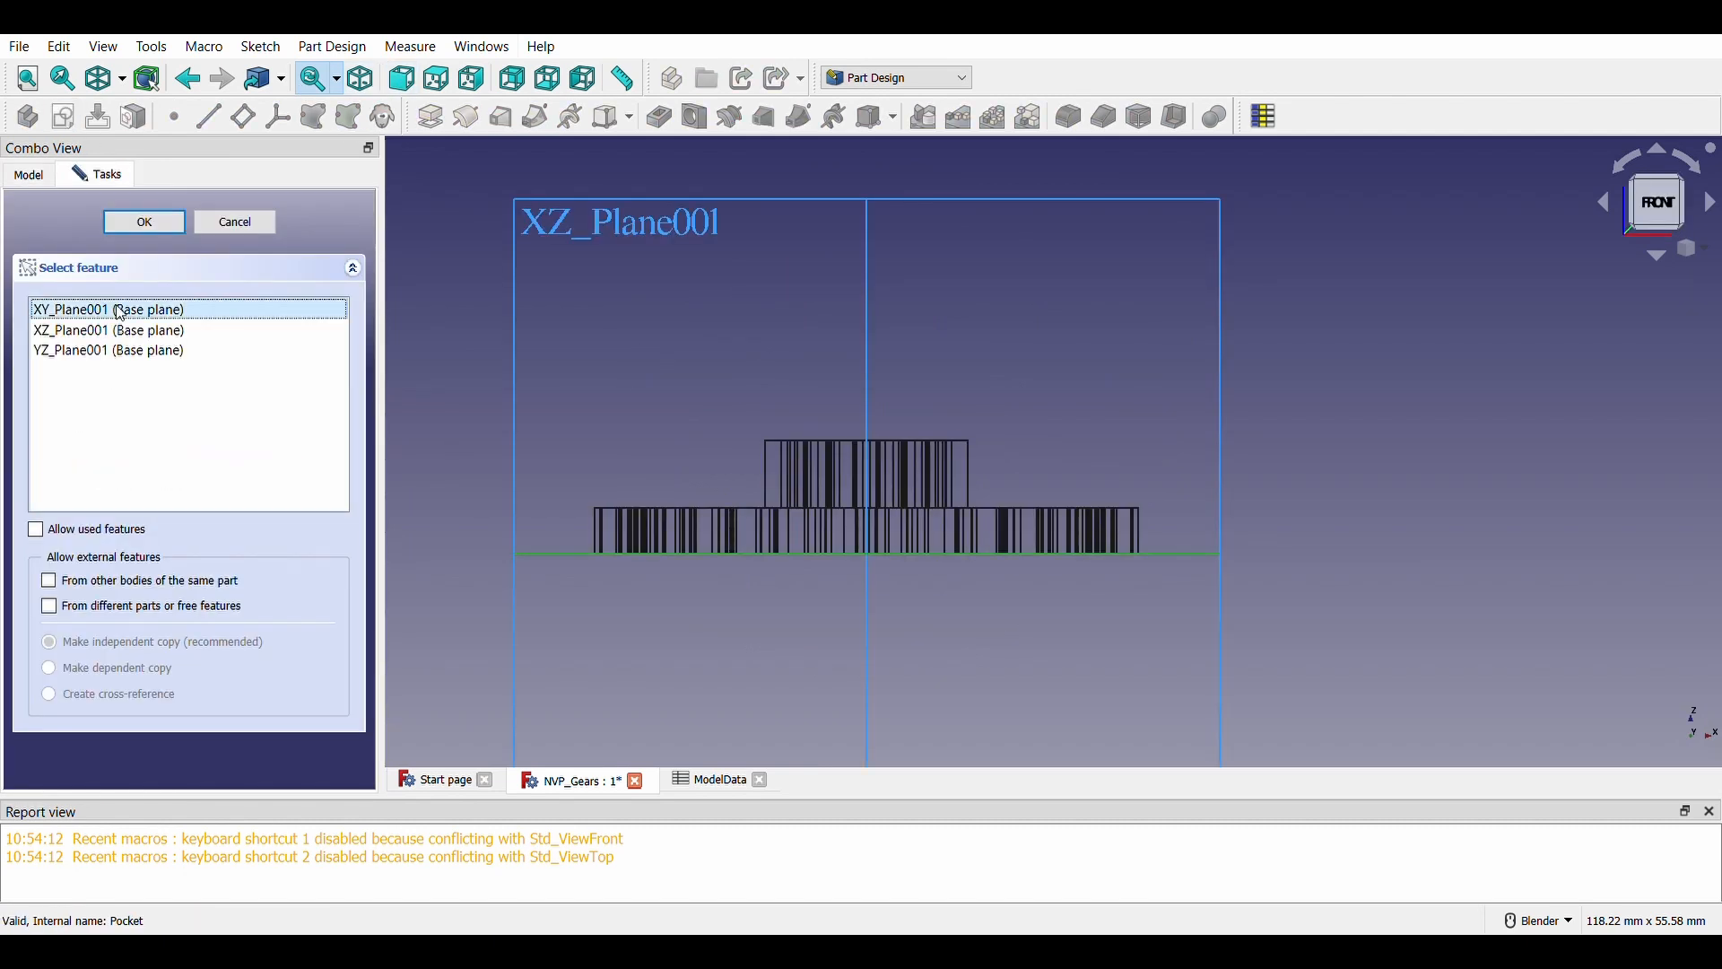
pyautogui.doubleClick(120, 310)
pyautogui.click(550, 116)
pyautogui.click(879, 388)
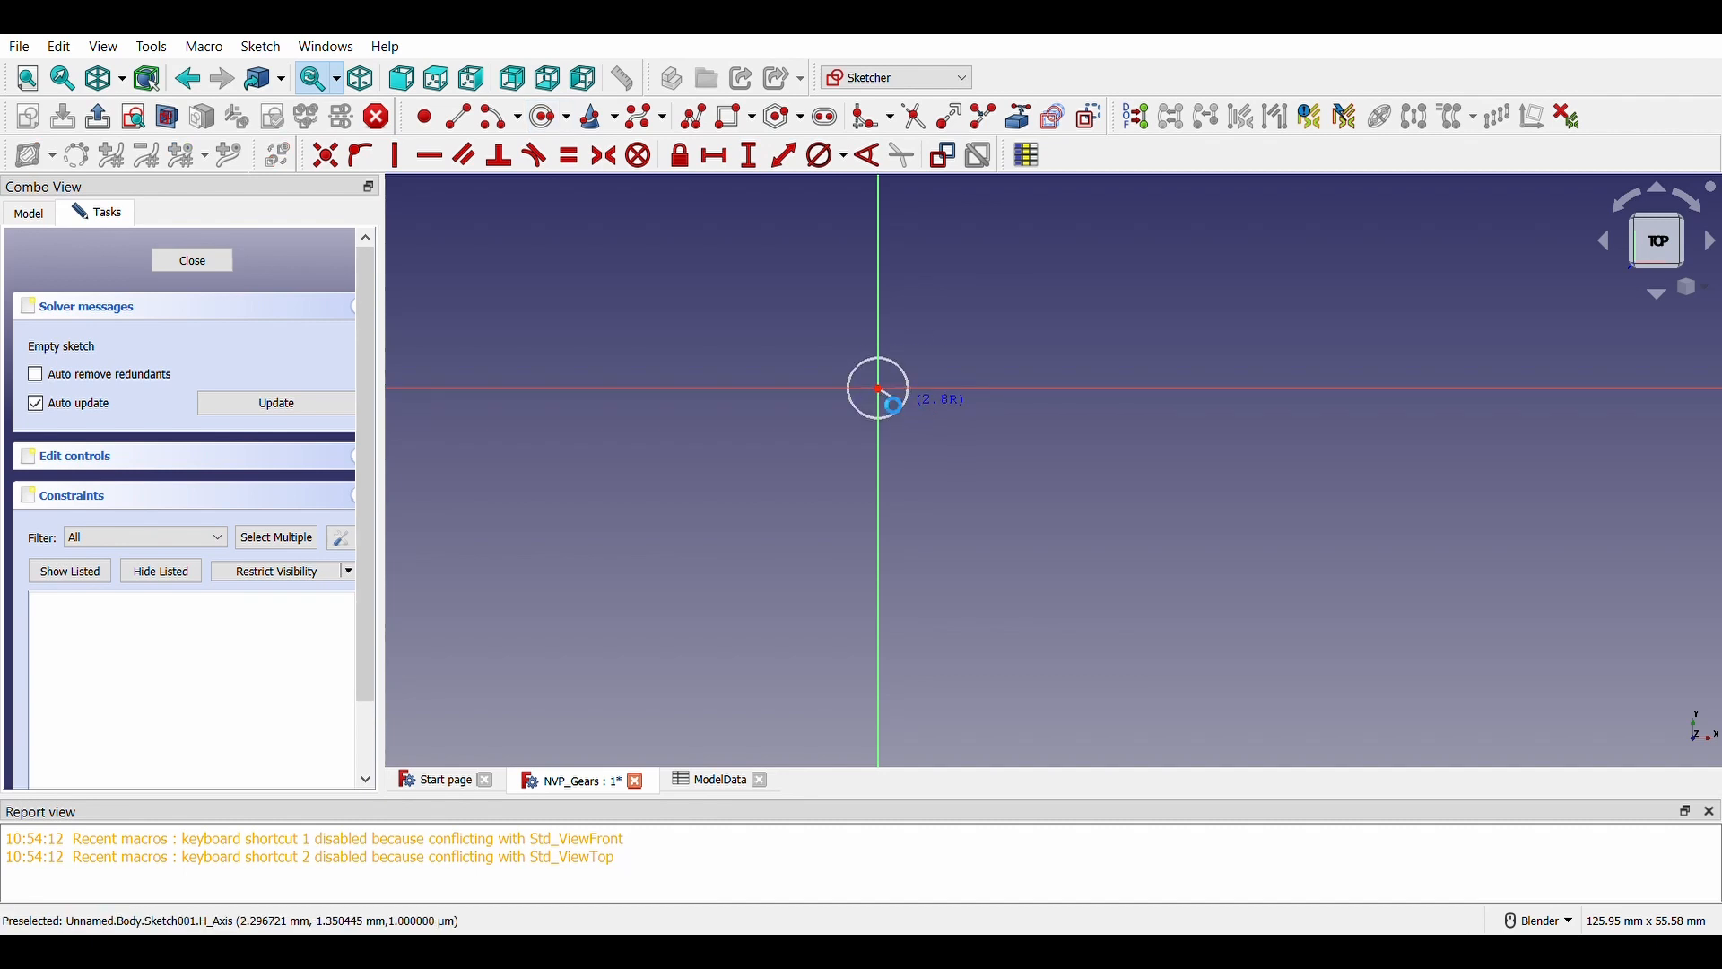
pyautogui.click(903, 403)
pyautogui.click(879, 388)
pyautogui.click(938, 434)
pyautogui.rightClick(1014, 336)
# Set the outer circle's diameter to 8 mm, add a diameter constraint to the inner circle, and close the sketch
pyautogui.click(941, 348)
pyautogui.click(819, 160)
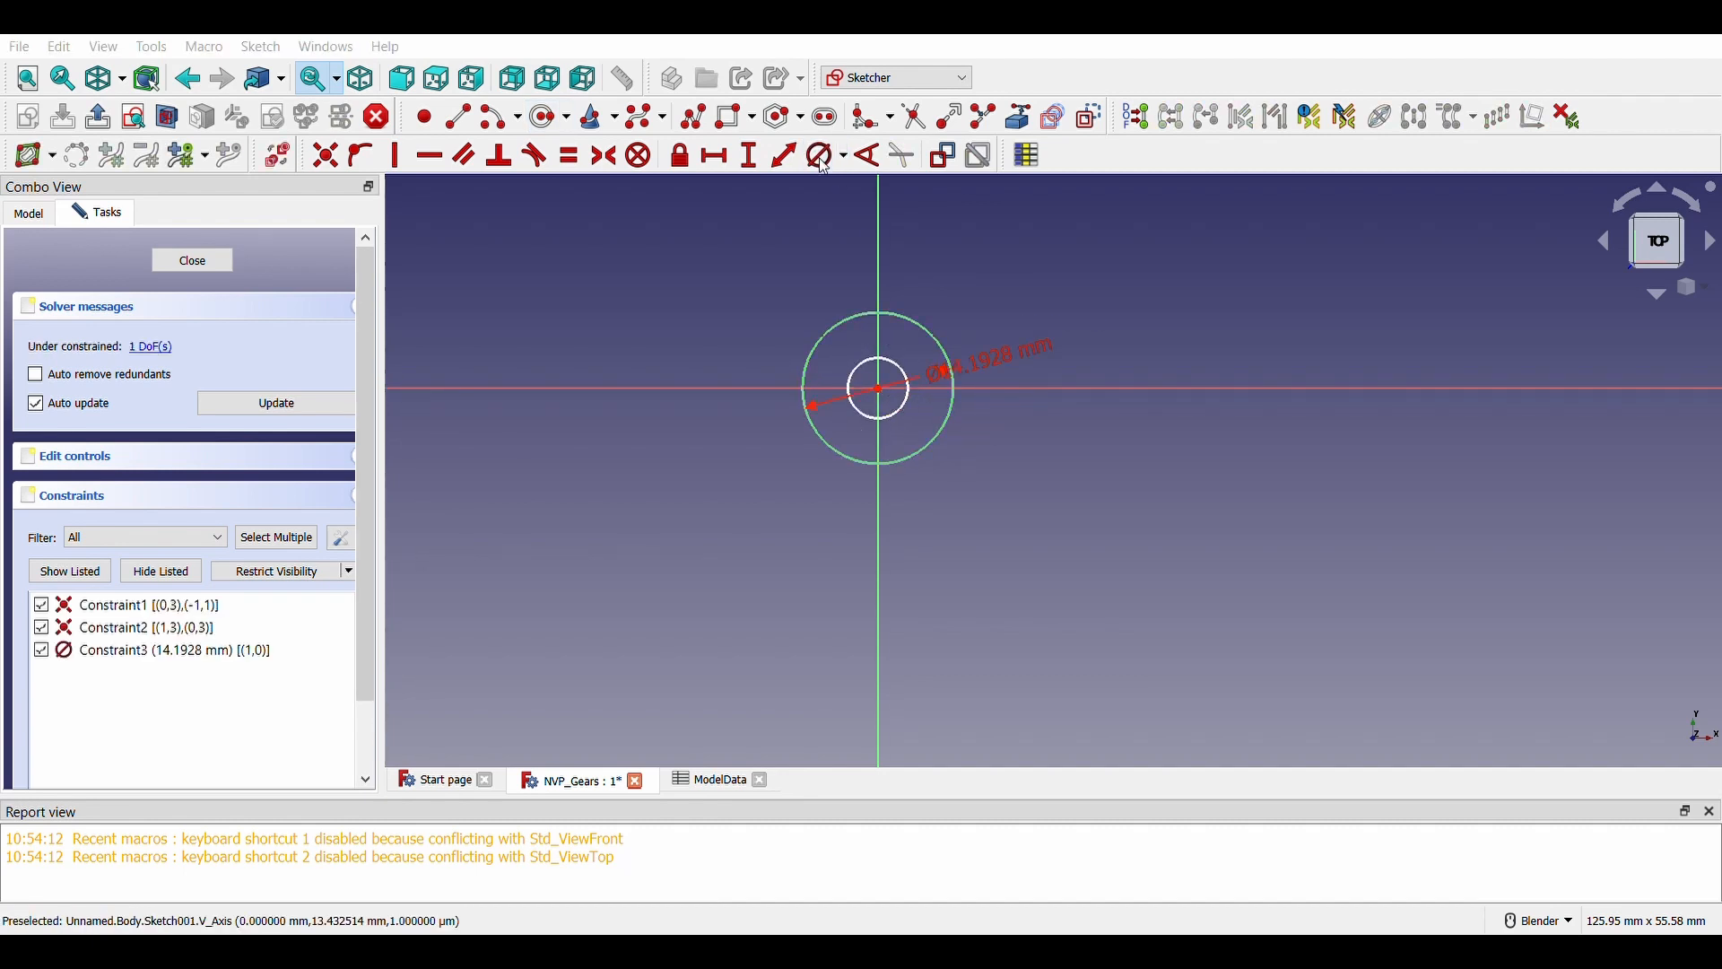
pyautogui.write('8')
pyautogui.press('Return')
pyautogui.click(907, 379)
pyautogui.click(820, 160)
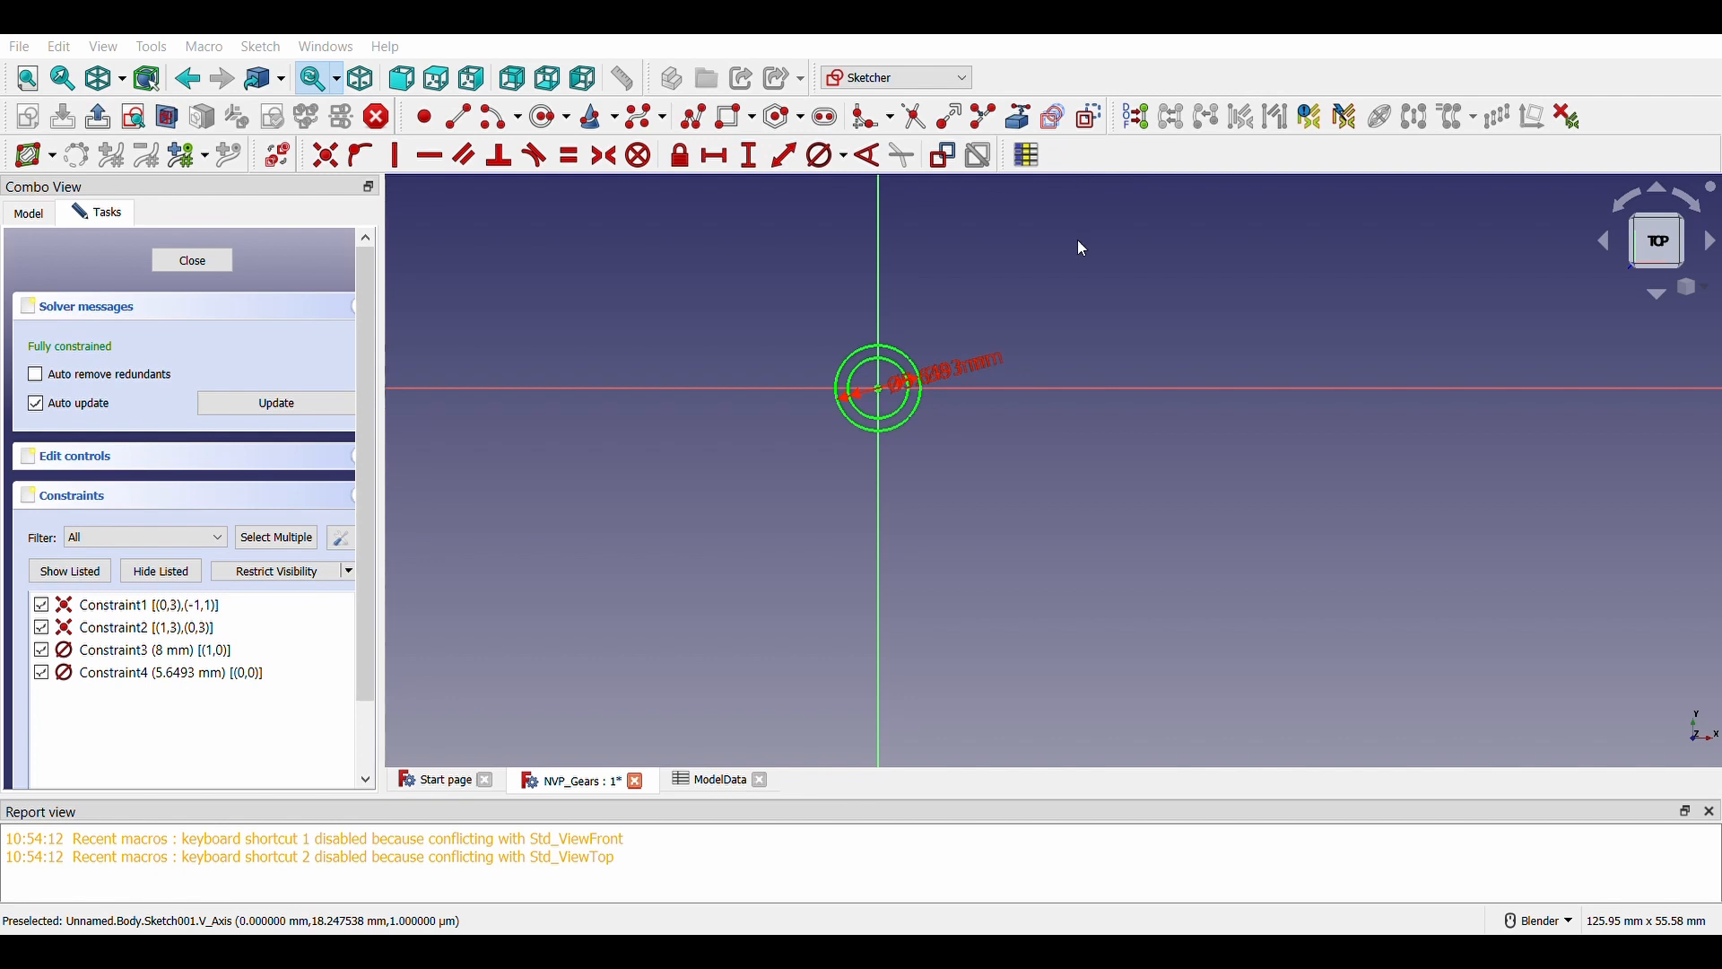
pyautogui.click(976, 287)
pyautogui.click(192, 260)
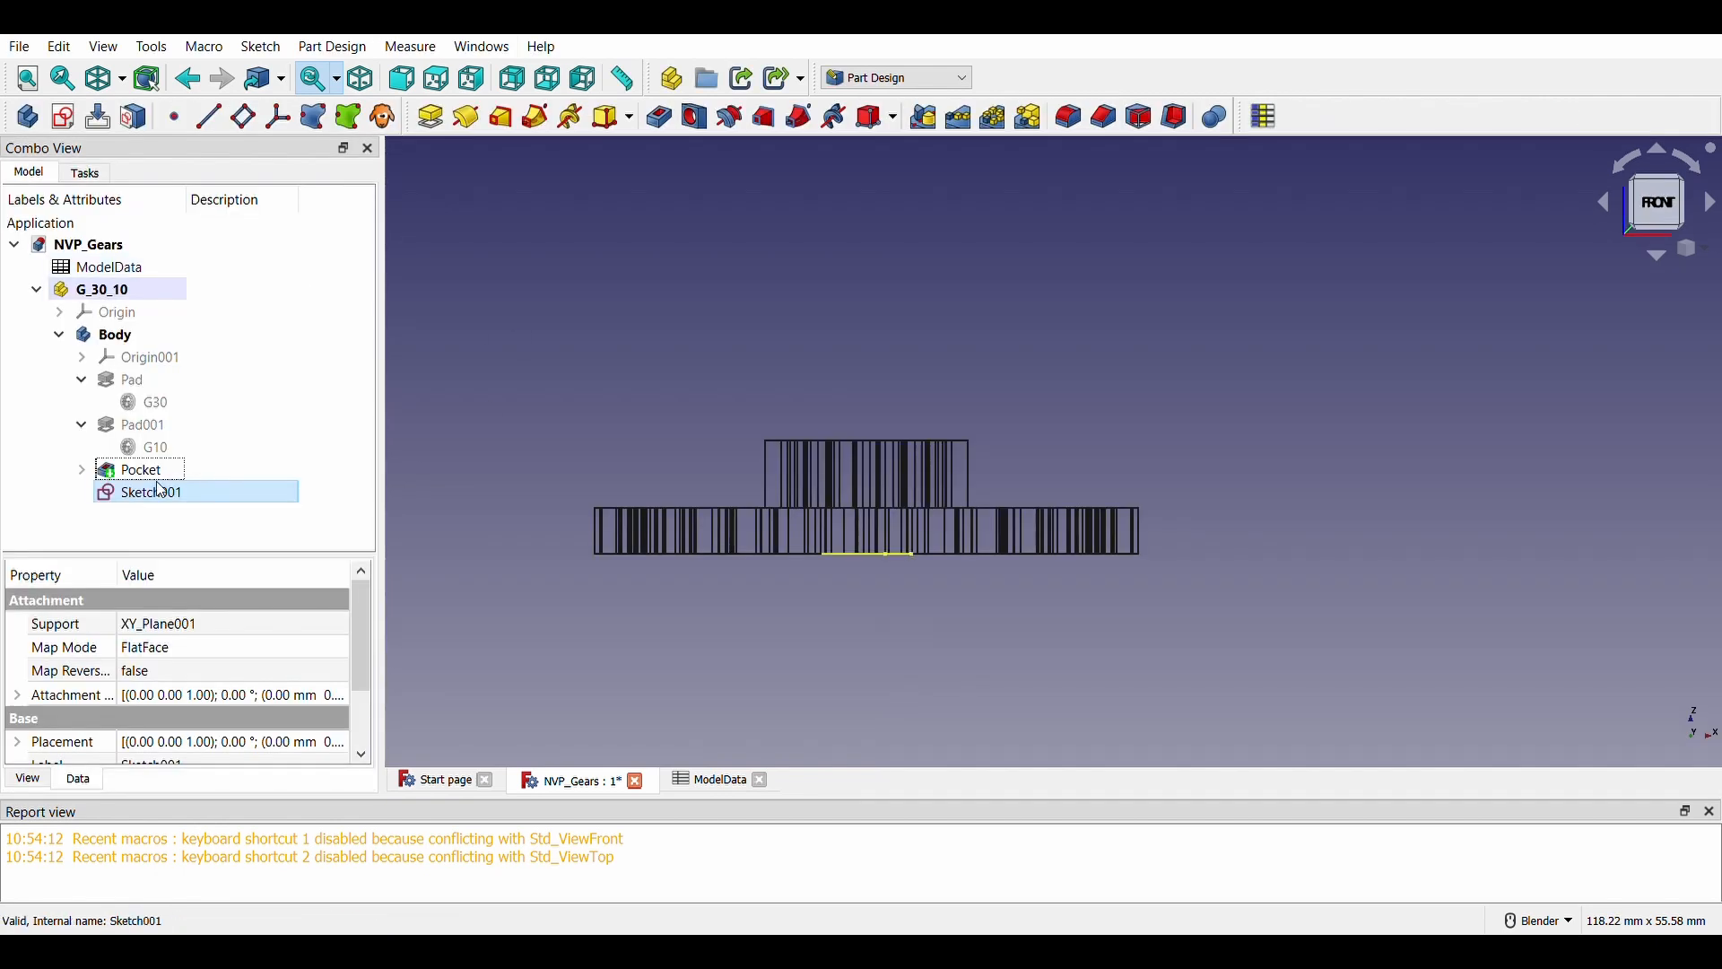
# Move the concentric-circle sketch to the top of the small gear by setting its Z translation to 10 mm
pyautogui.click(269, 696)
pyautogui.click(341, 700)
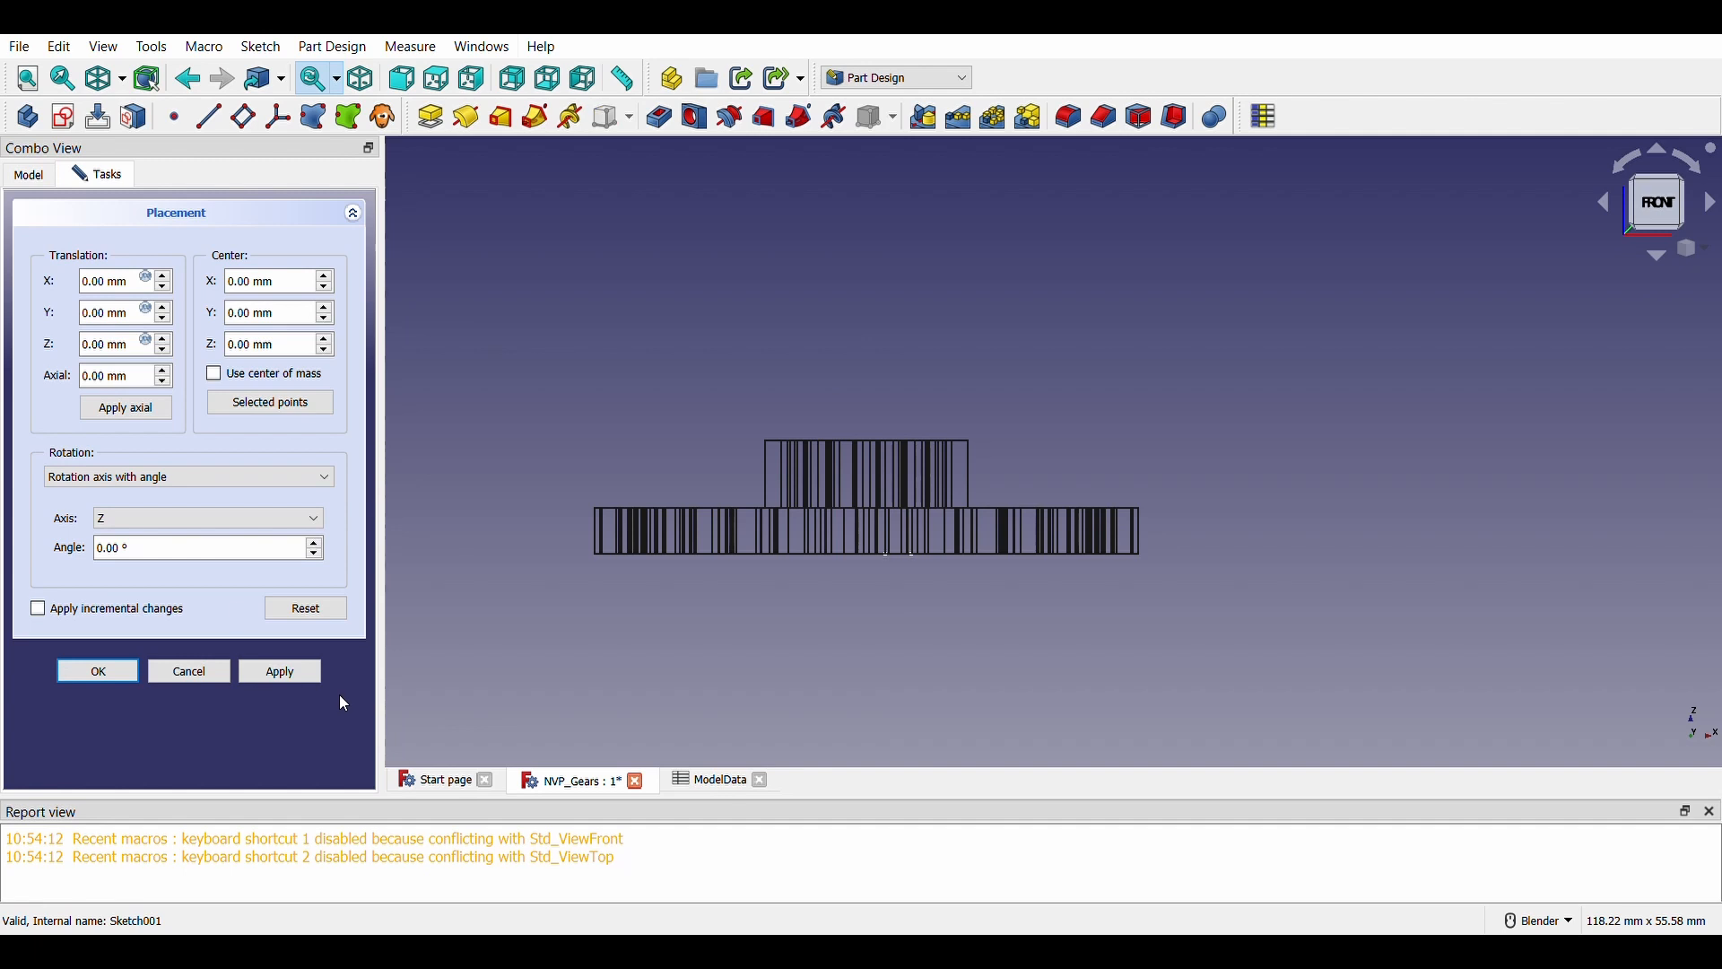
pyautogui.moveTo(132, 347); pyautogui.dragTo(9, 332)
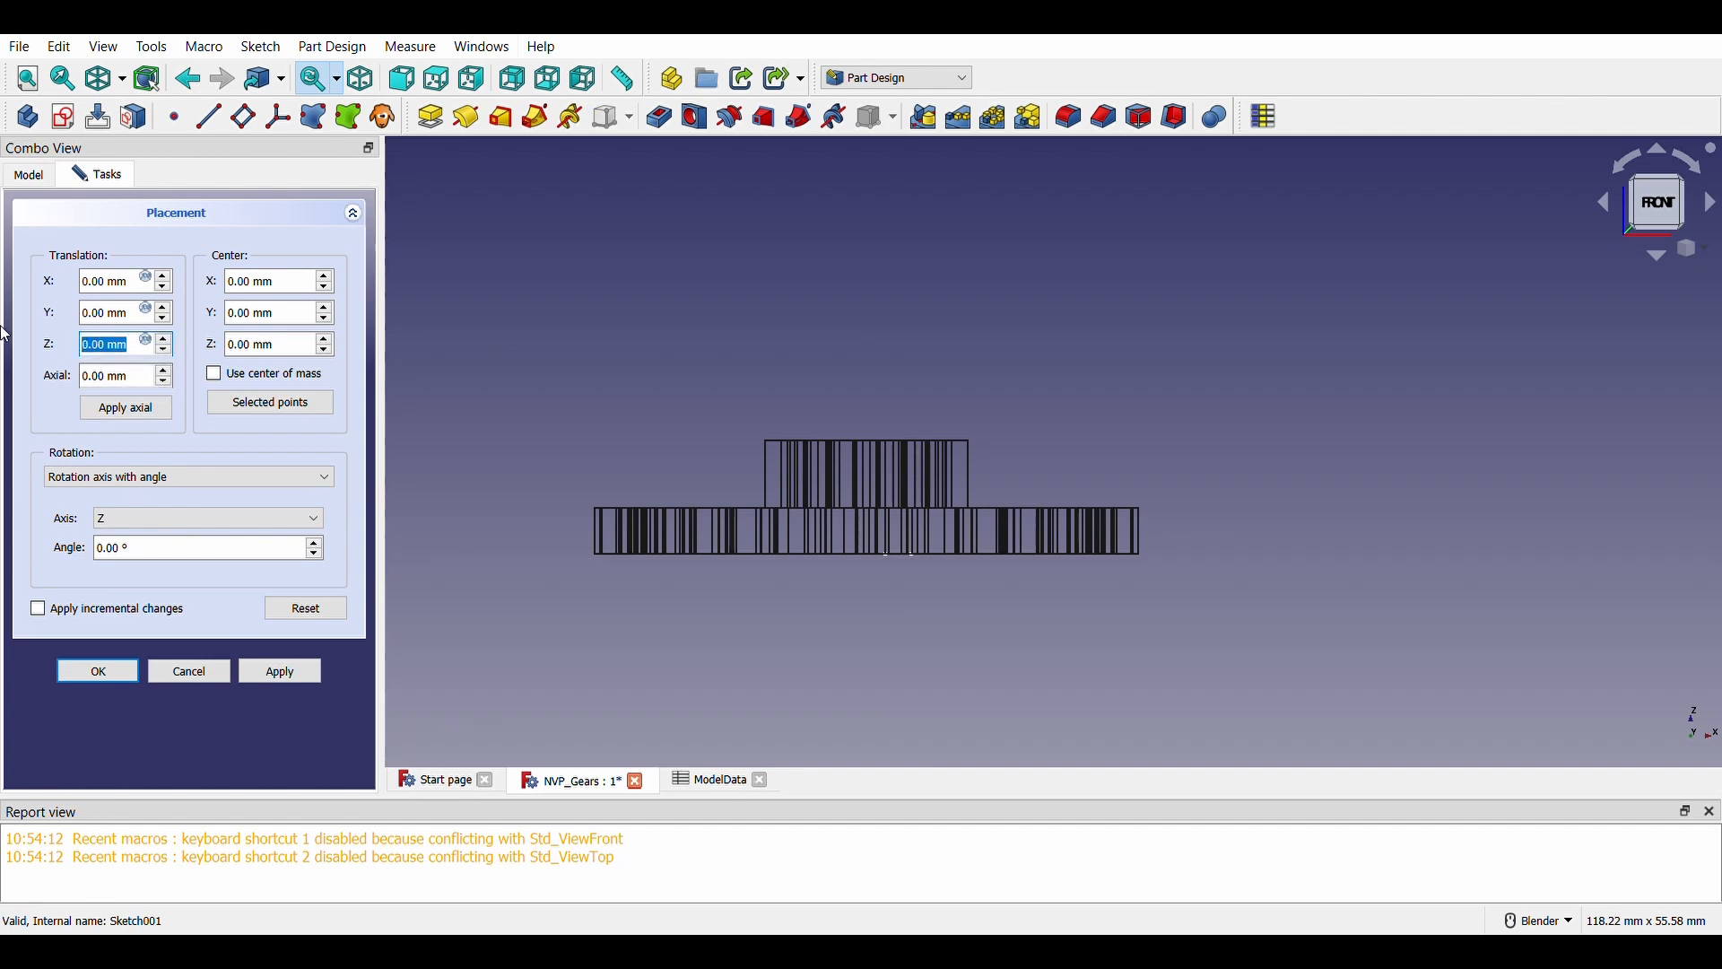
pyautogui.write('10')
pyautogui.press('Tab')
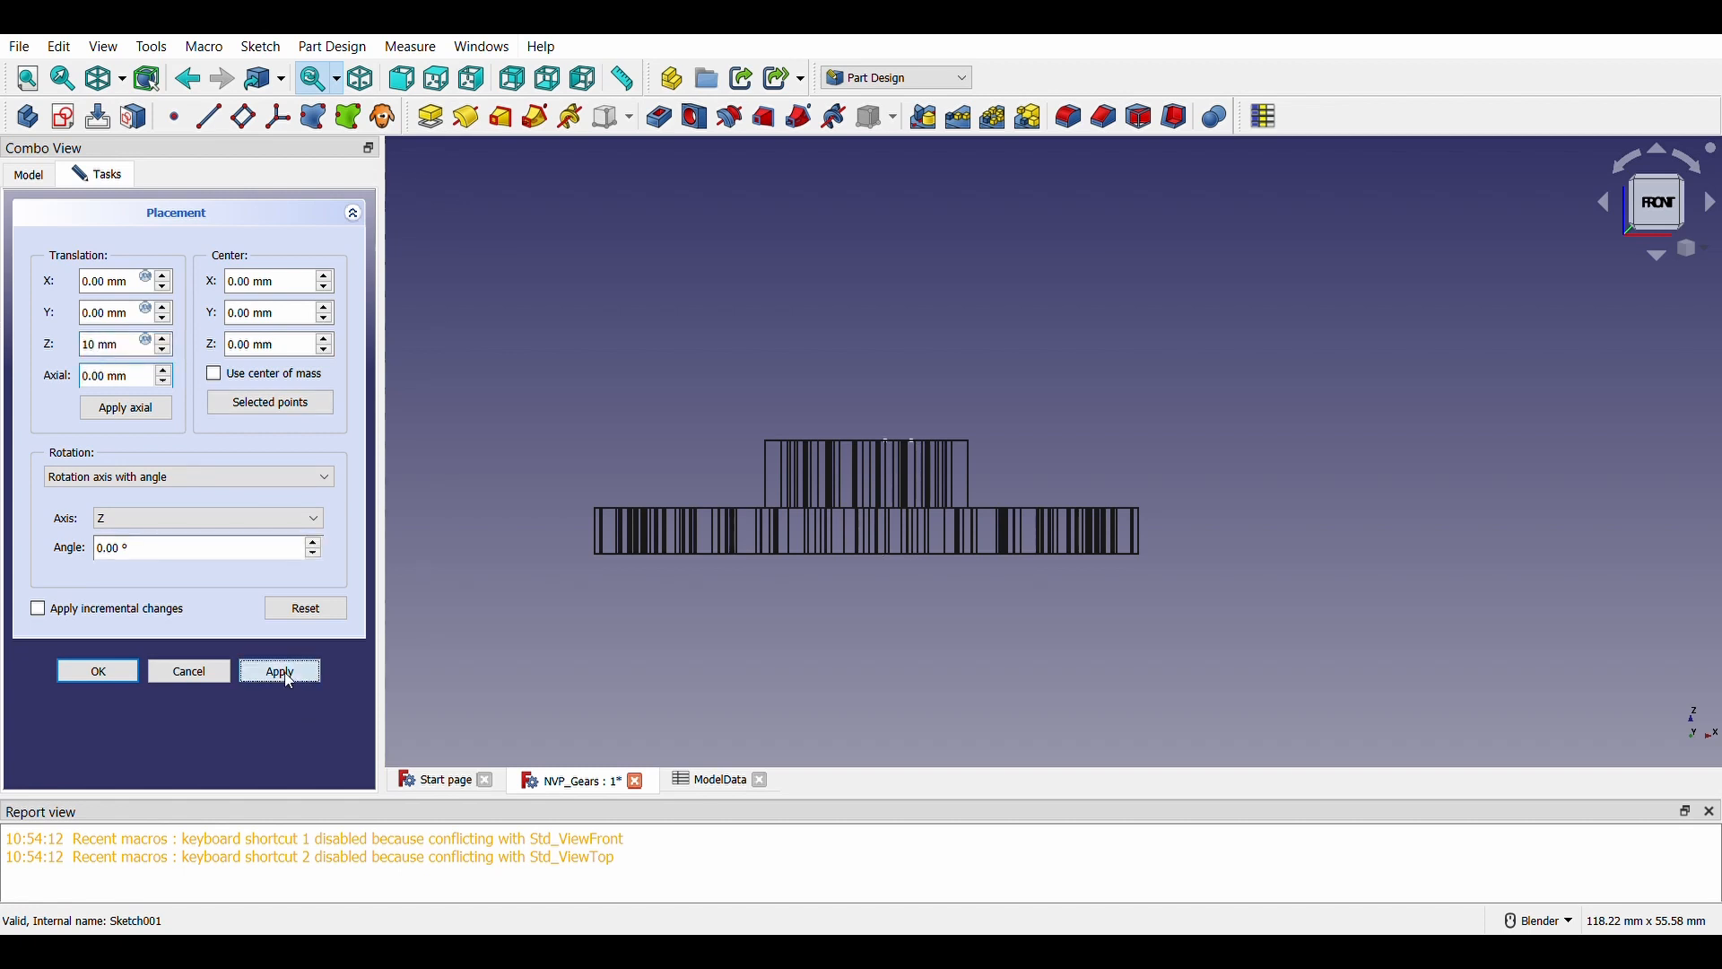
pyautogui.click(89, 672)
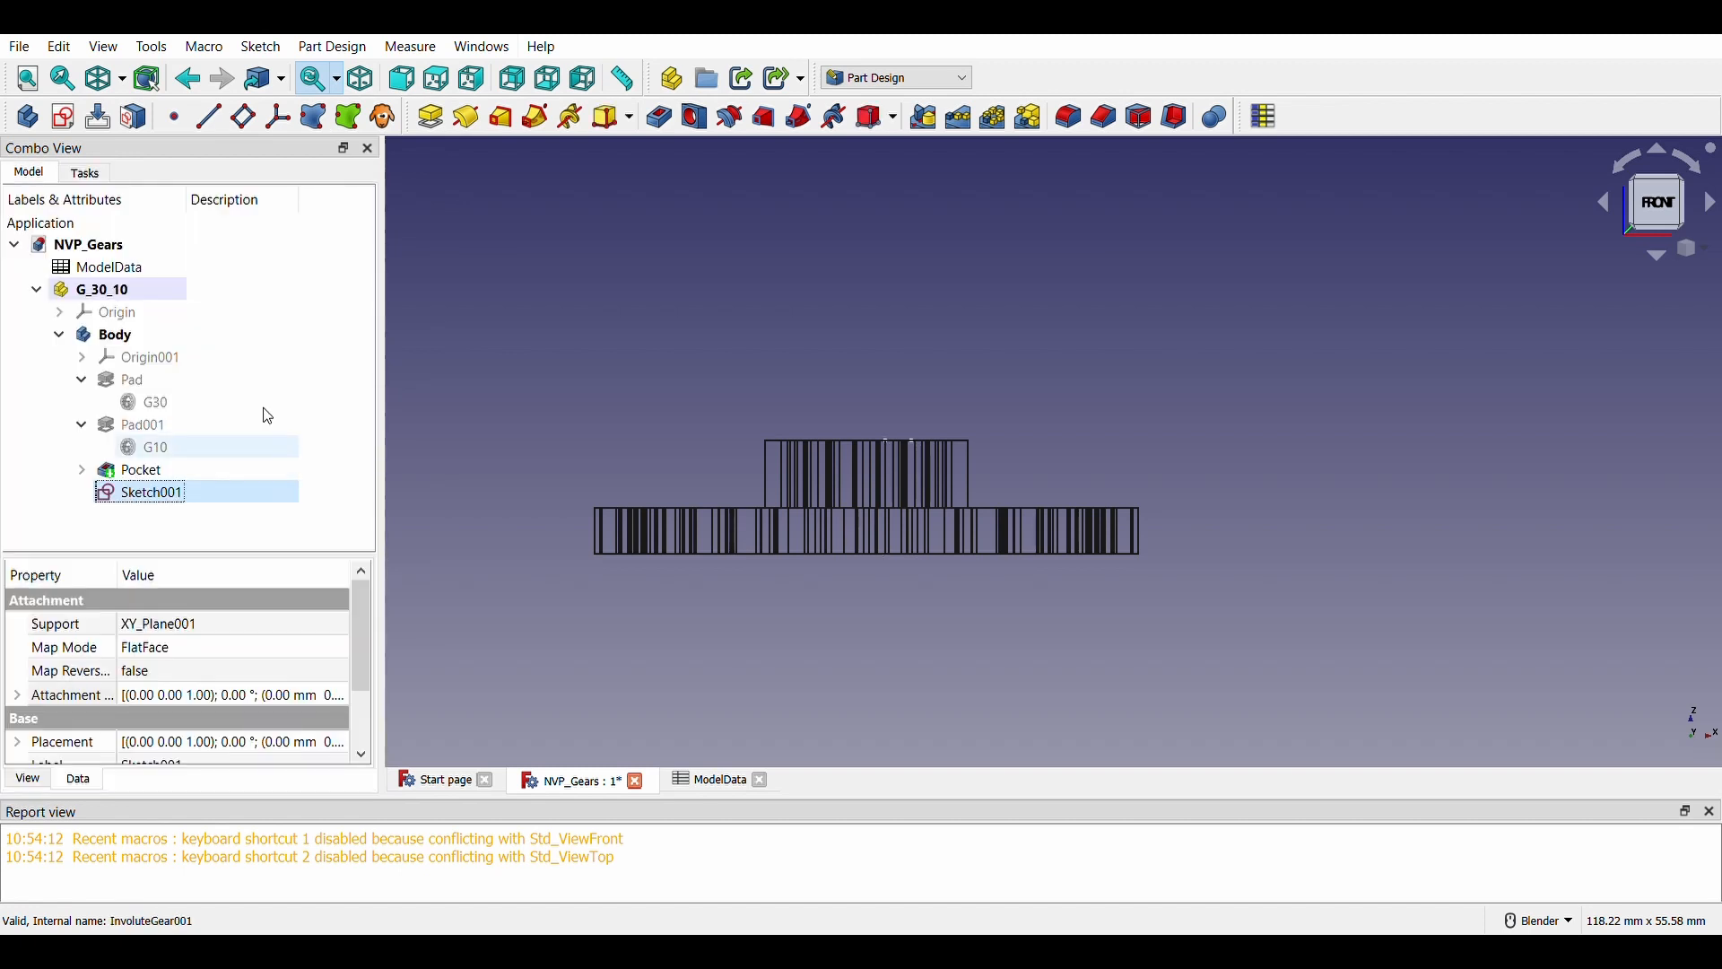
# Pad the concentric-circle sketch 5 mm along its sketch normal to form a hub on the small gear
pyautogui.click(431, 117)
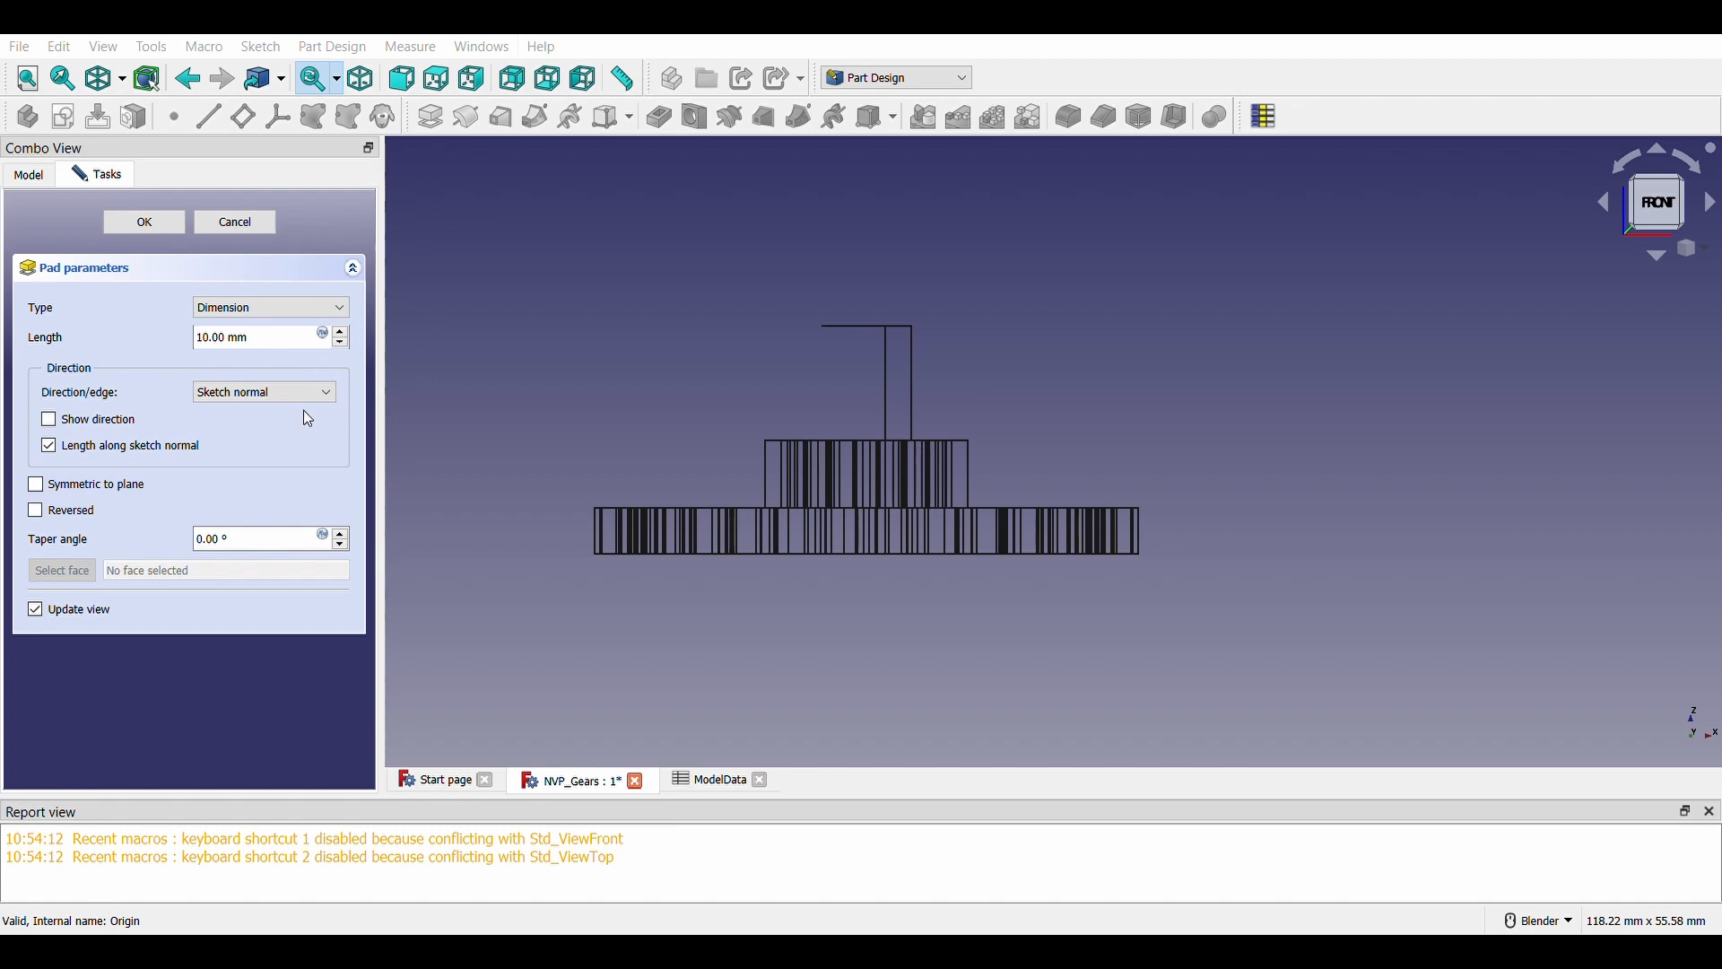
pyautogui.click(267, 408)
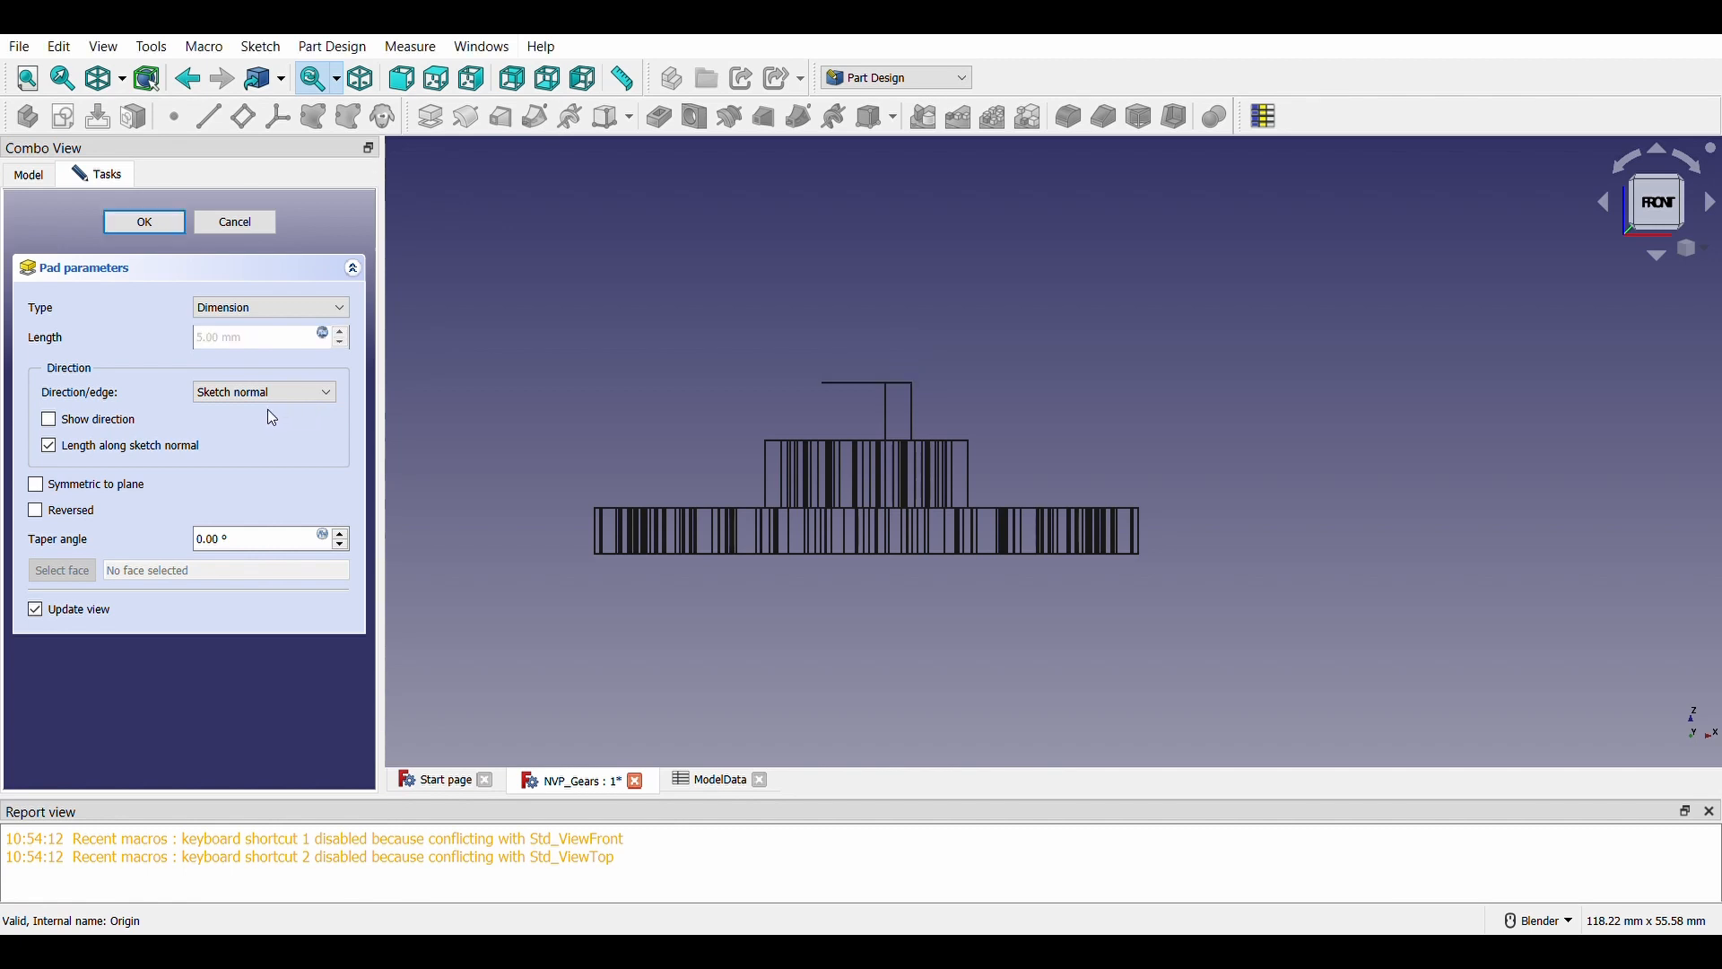
pyautogui.click(147, 235)
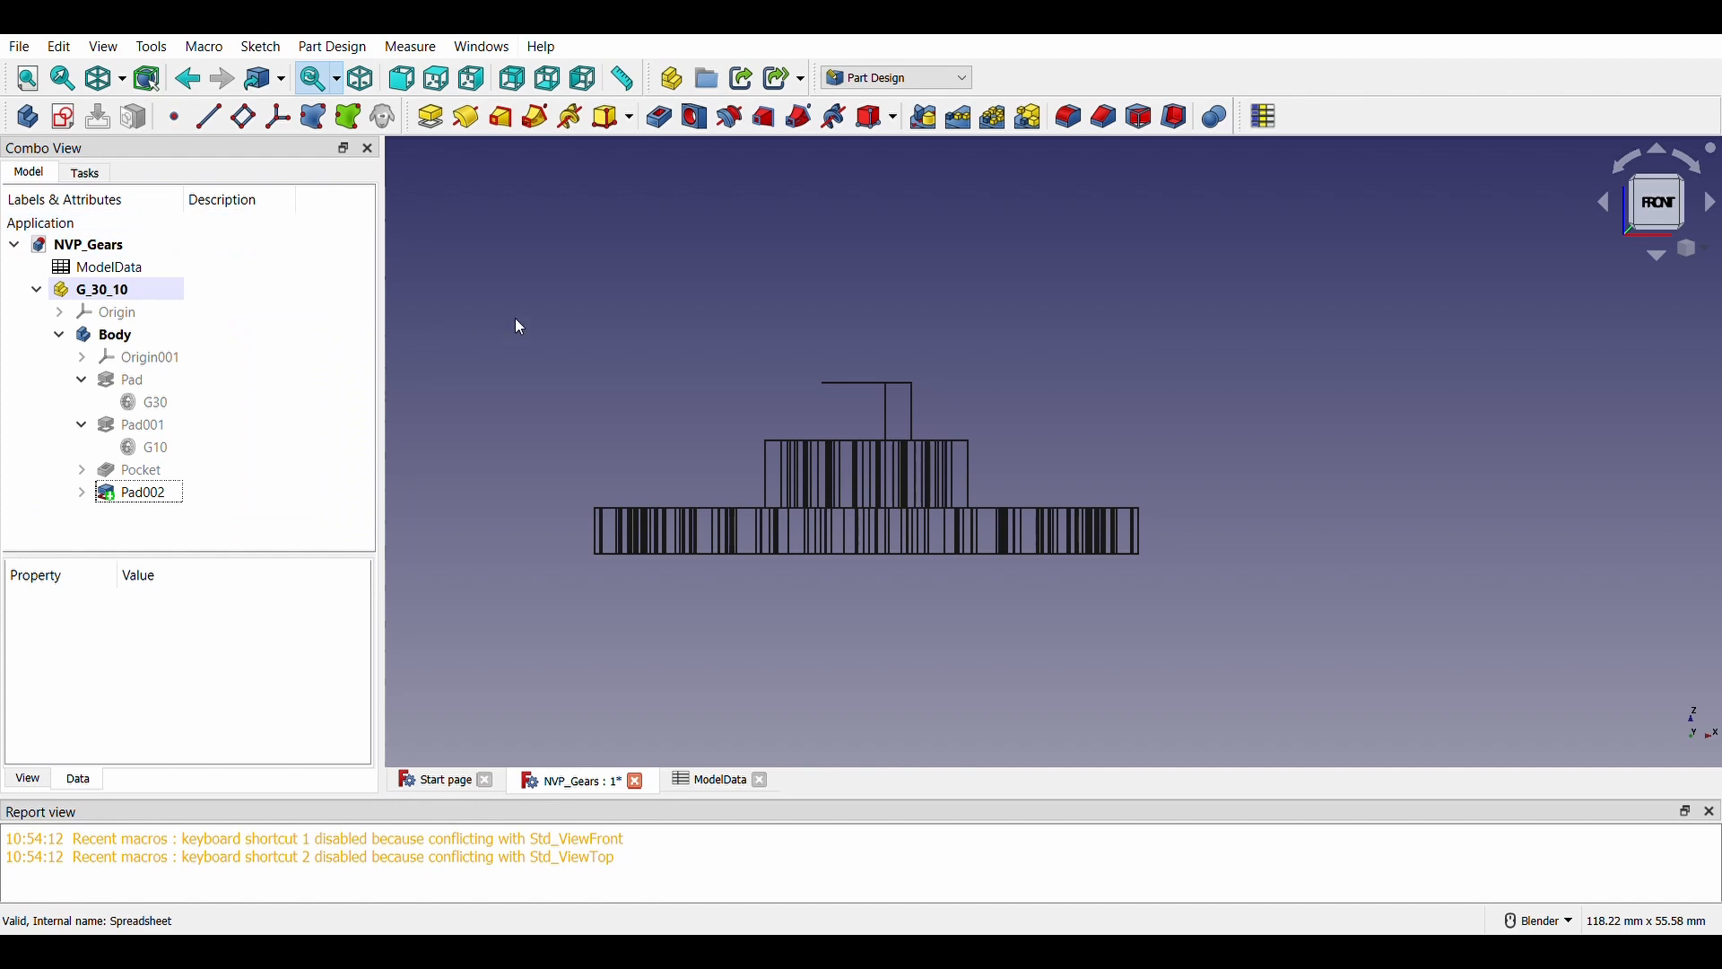
# Set the draw style back to As is and inspect the gear with its hub at an angle
pyautogui.click(121, 78)
pyautogui.click(128, 104)
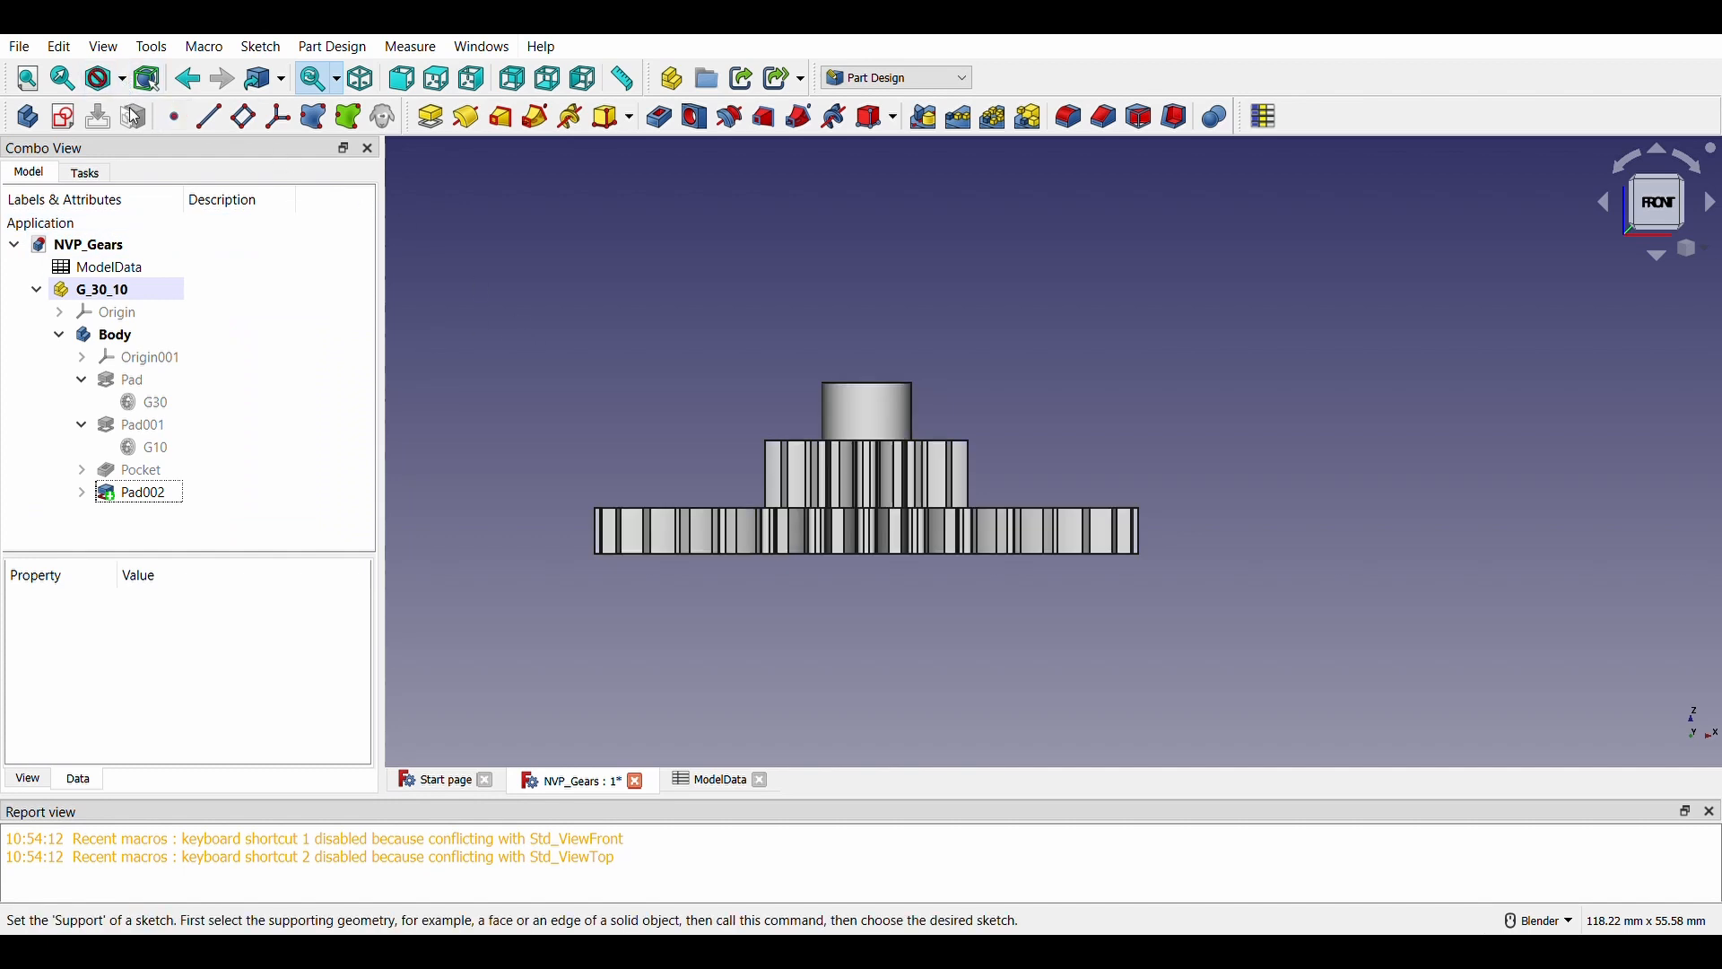
pyautogui.moveTo(644, 310)
pyautogui.mouseDown(button='middle')
pyautogui.moveTo(680, 376)
pyautogui.moveTo(846, 507)
pyautogui.moveTo(688, 335)
pyautogui.moveTo(826, 230)
pyautogui.moveTo(819, 308)
pyautogui.moveTo(843, 405)
pyautogui.mouseUp(button='middle')
pyautogui.moveTo(964, 392)
pyautogui.mouseDown(button='middle')
pyautogui.moveTo(996, 342)
pyautogui.moveTo(968, 385)
pyautogui.mouseUp(button='middle')
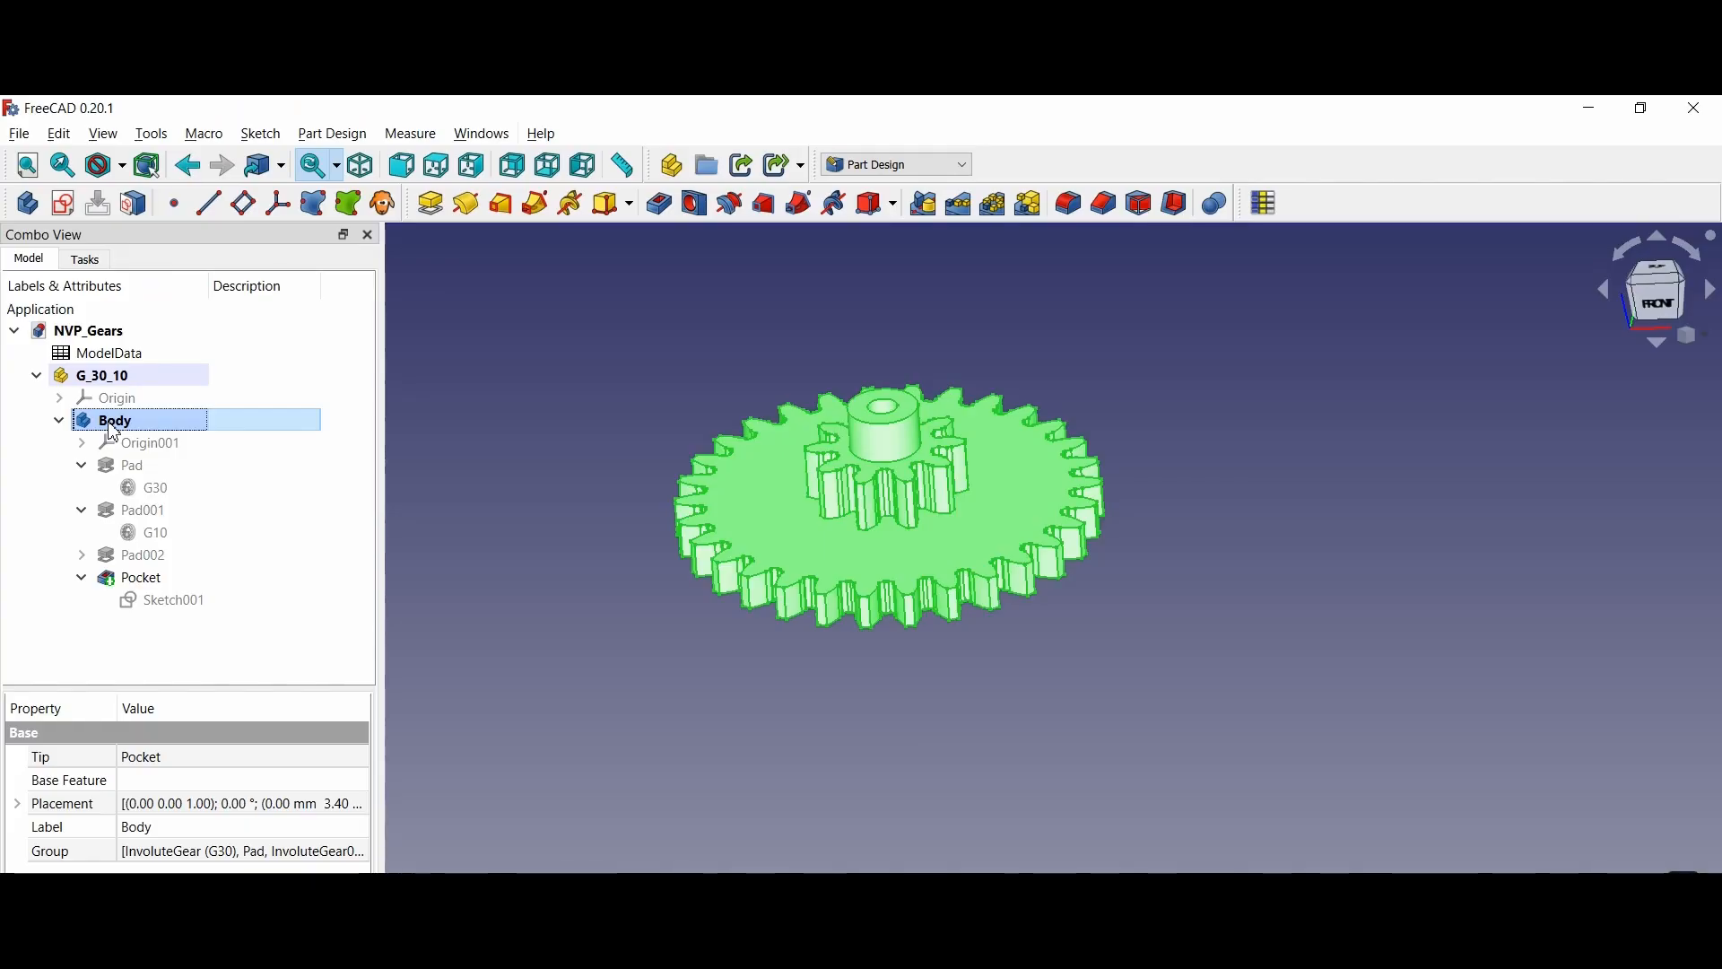
# Start a new sketch on the body's XY plane and show the model in the Wireframe draw style
pyautogui.click(63, 204)
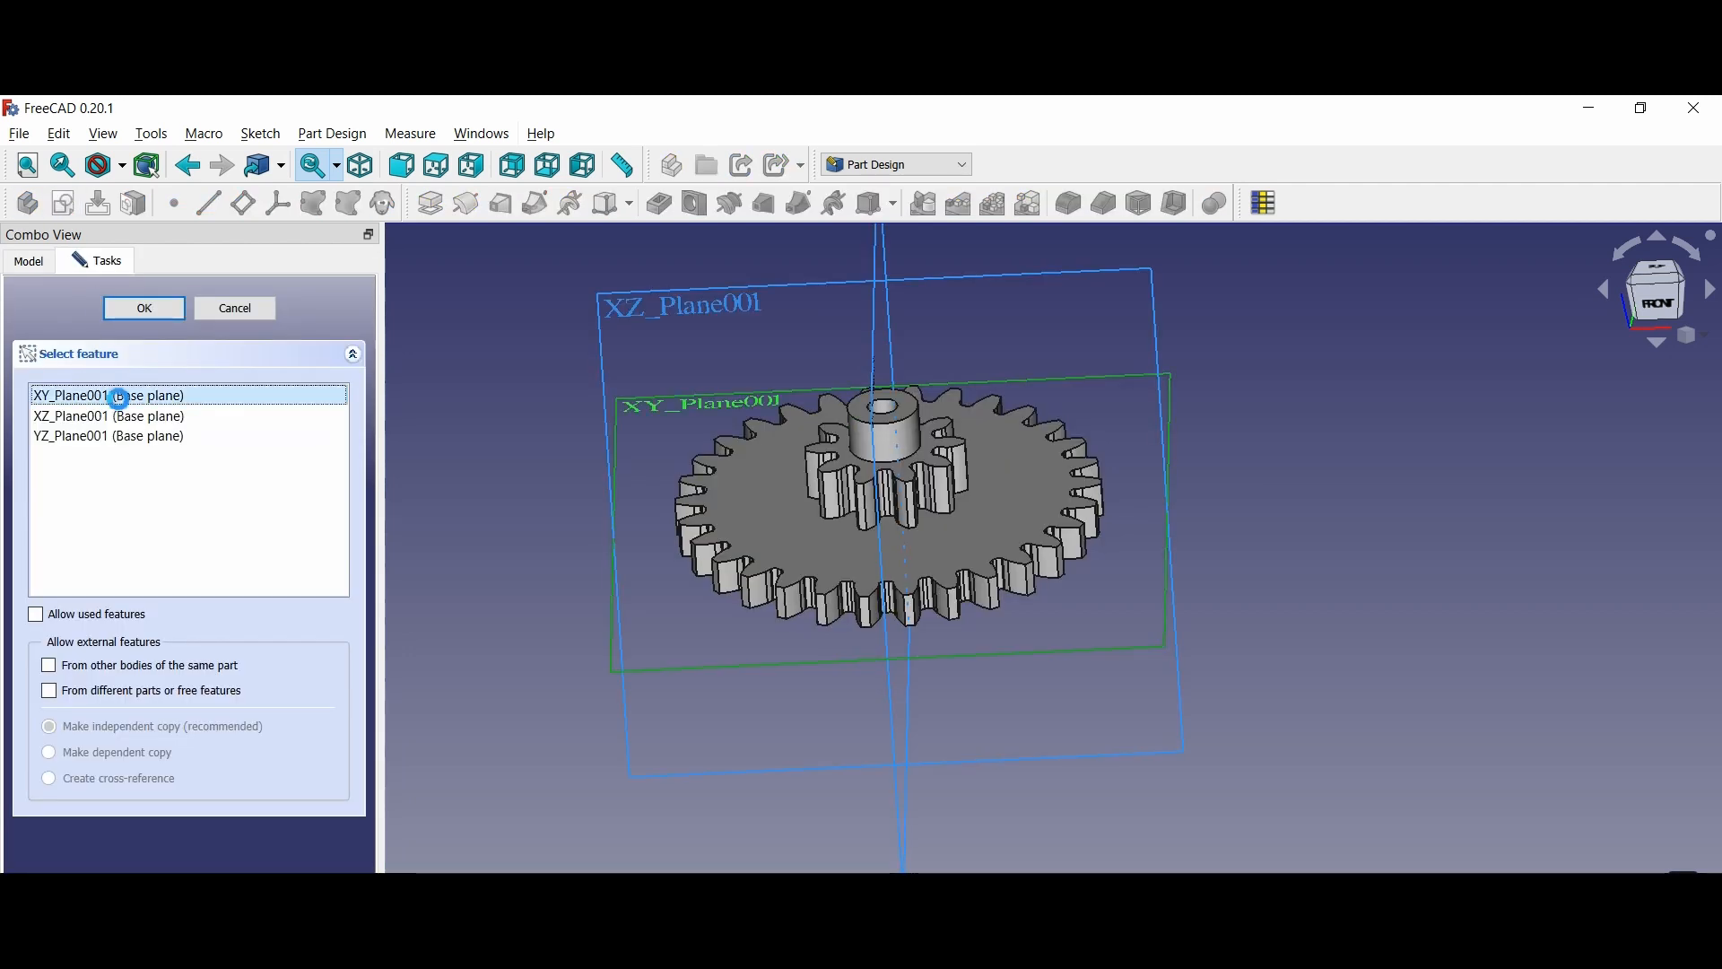
pyautogui.doubleClick(122, 404)
pyautogui.moveTo(553, 484); pyautogui.dragTo(652, 677, button='middle')
pyautogui.click(117, 166)
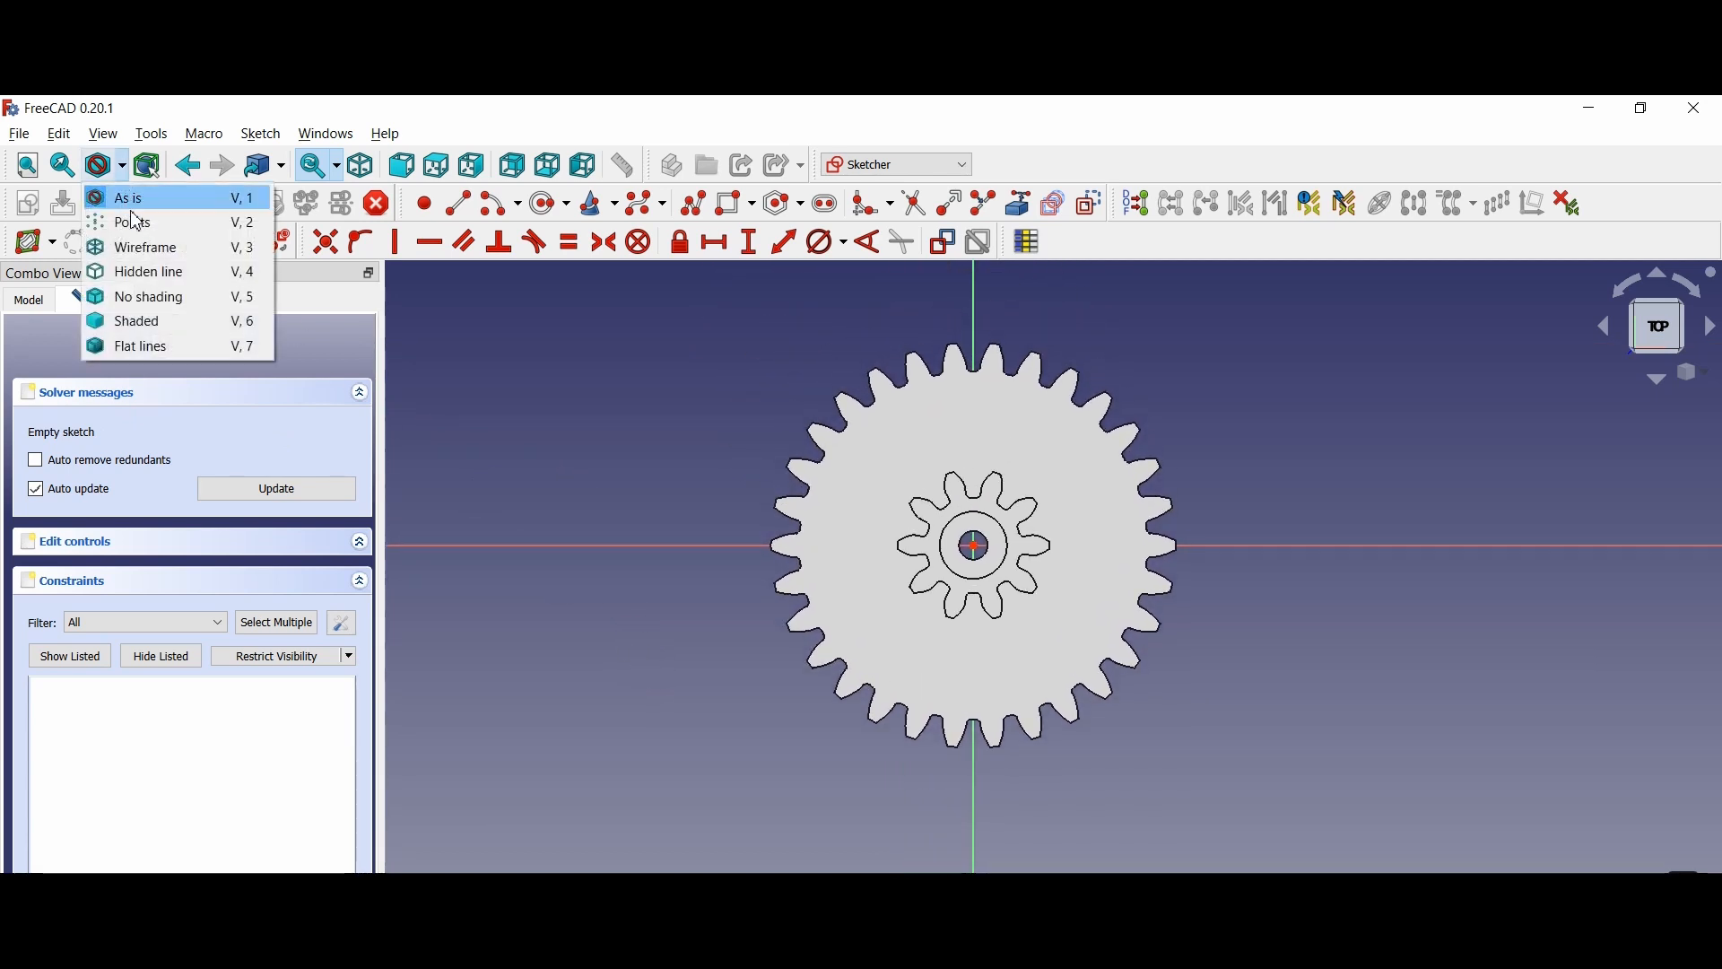
pyautogui.click(143, 250)
# Draw a circle centred on the horizontal axis between the hub and the large gear's teeth, with a diameter of 8 mm
pyautogui.click(550, 204)
pyautogui.click(843, 544)
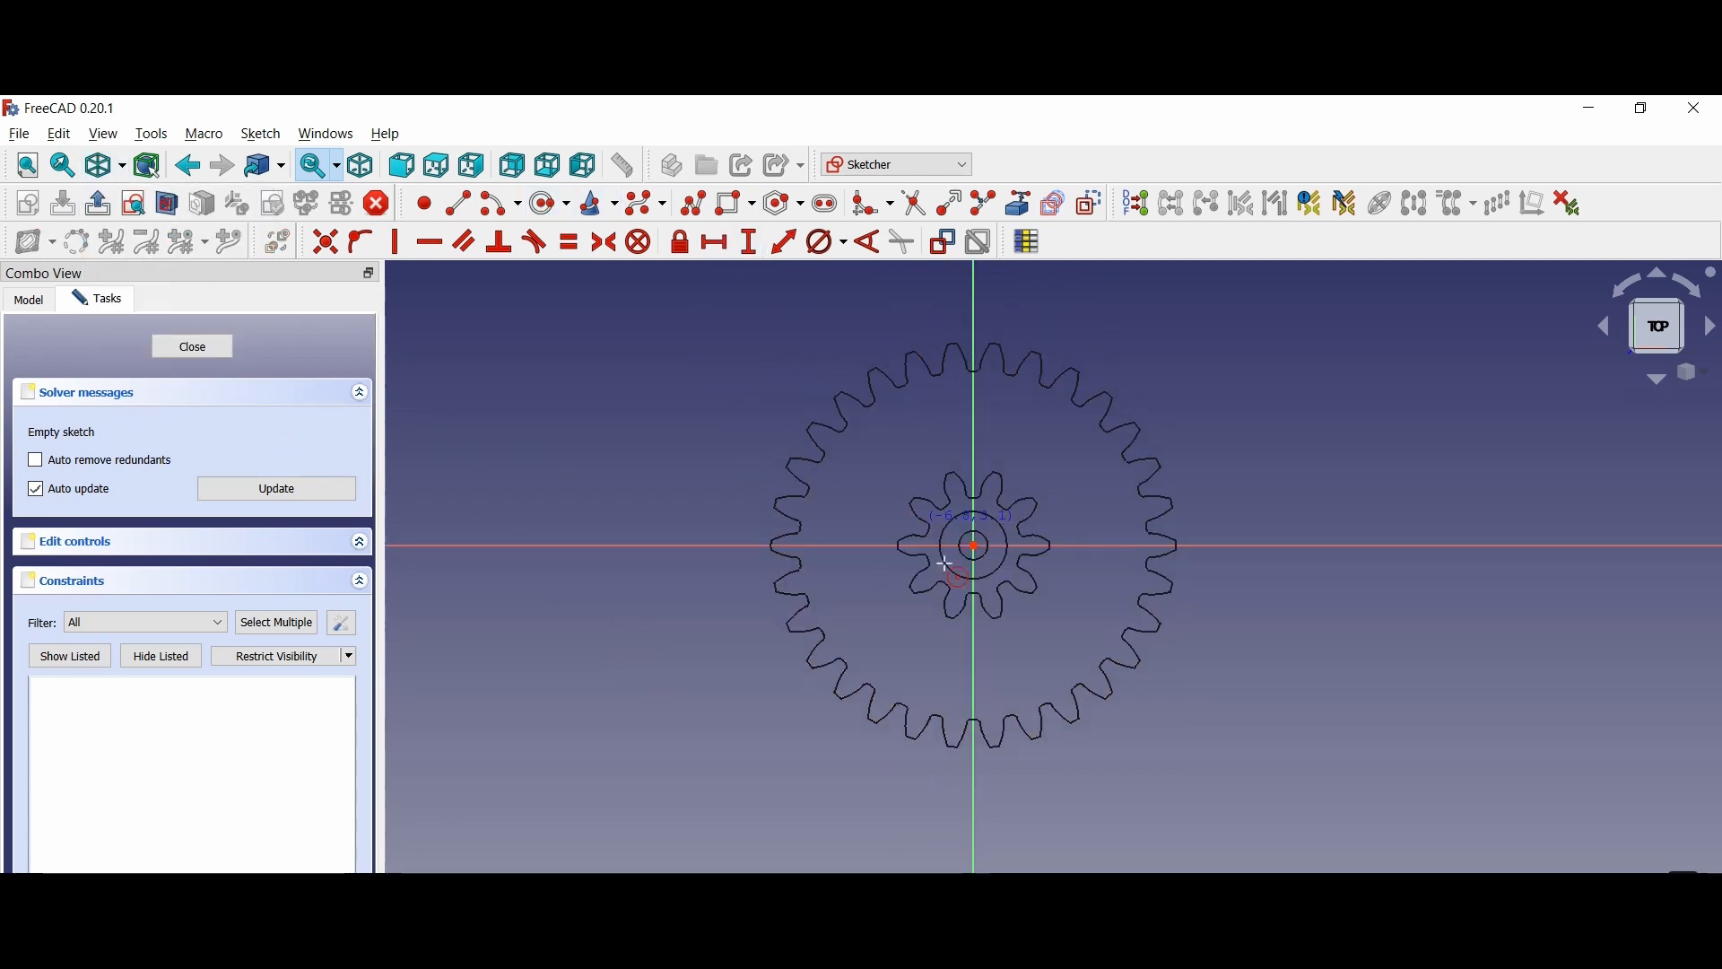
pyautogui.click(861, 571)
pyautogui.scroll(6, 852, 542)
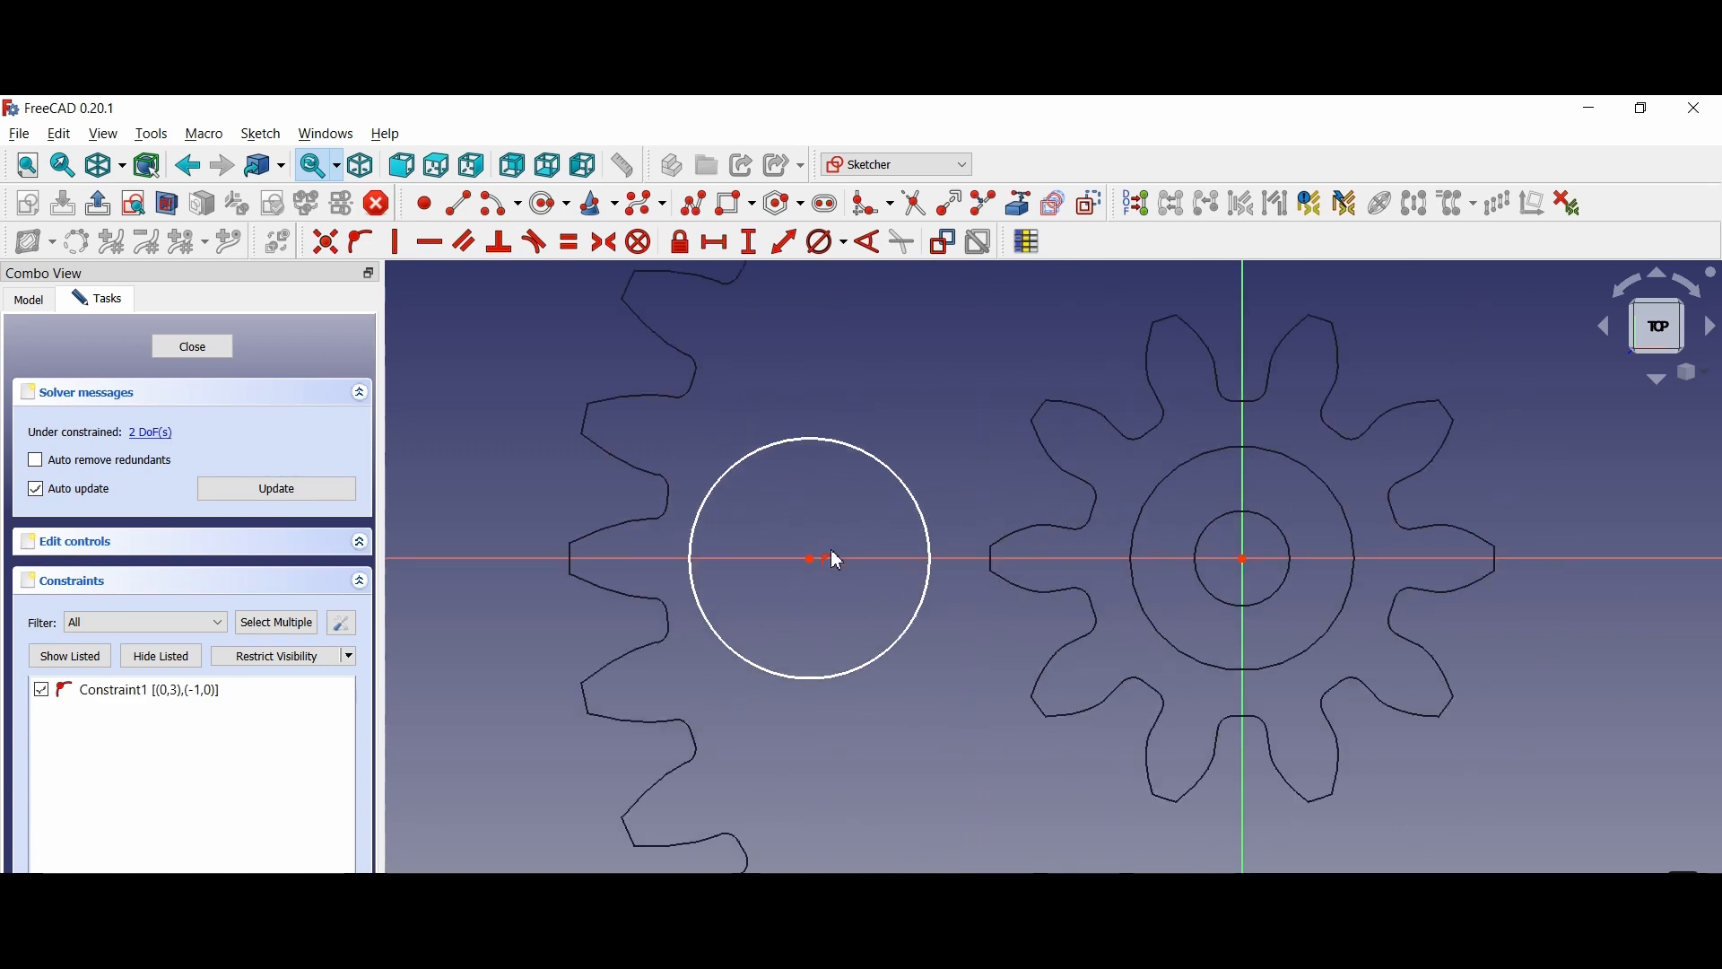
pyautogui.click(876, 464)
pyautogui.click(821, 242)
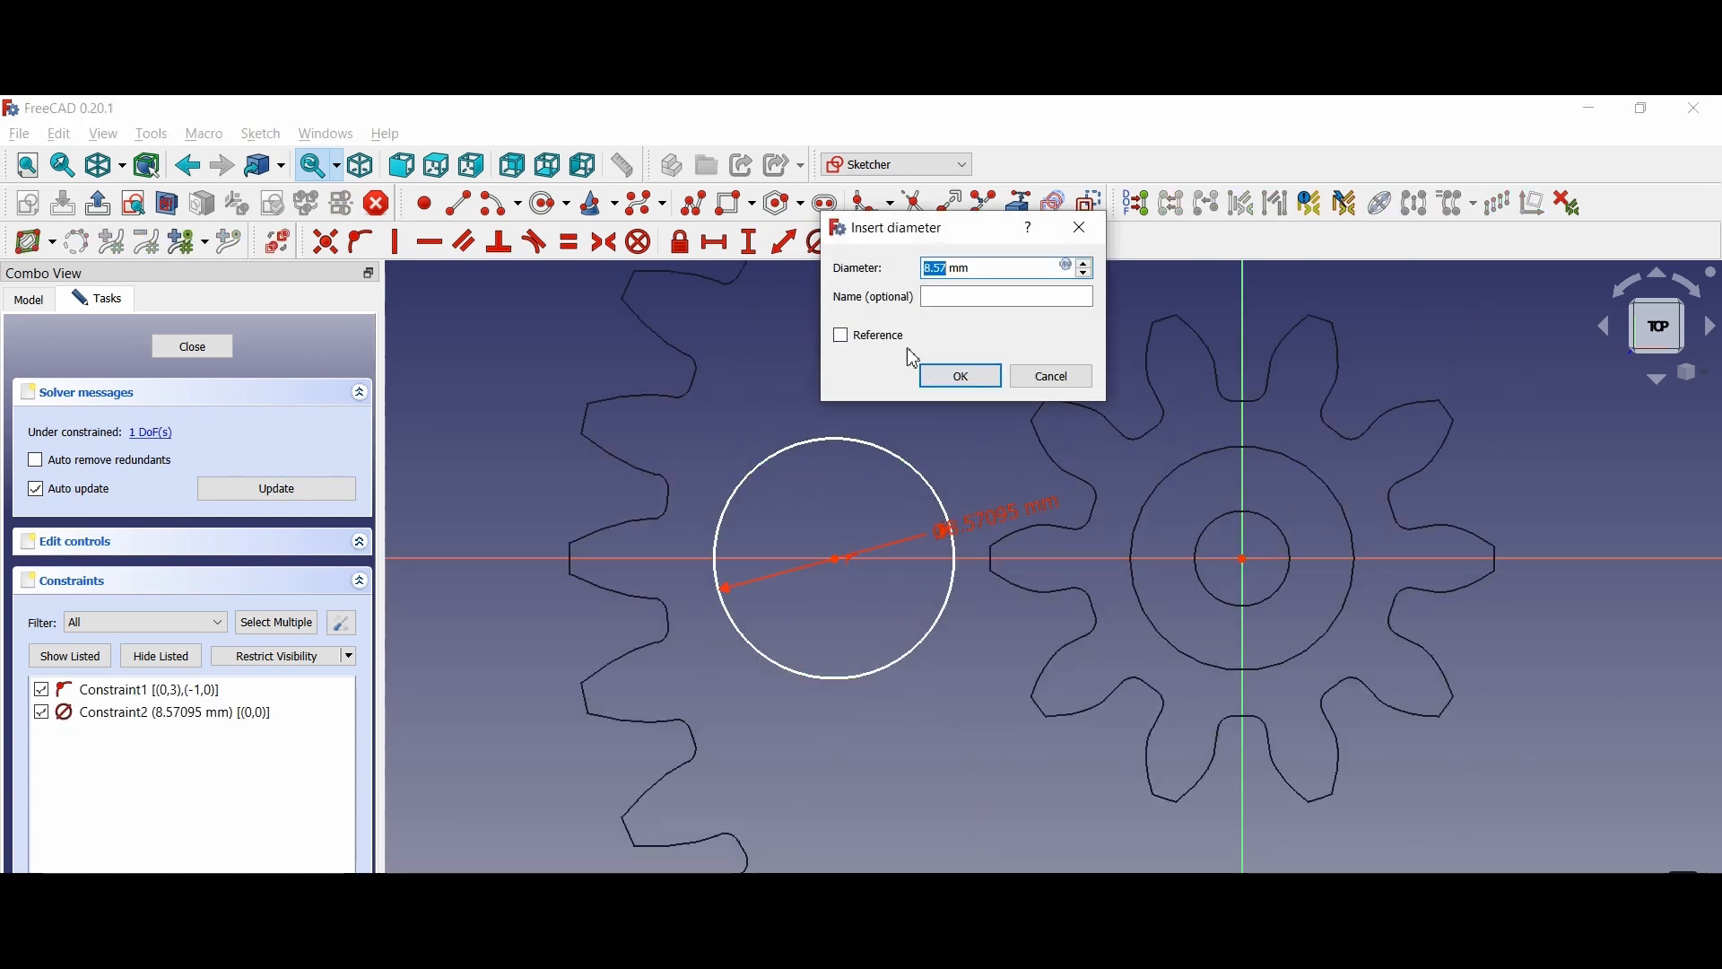
pyautogui.click(962, 372)
# Constrain the horizontal distance between the origin and the circle's centre to 15 mm, and close the sketch
pyautogui.click(1241, 561)
pyautogui.click(843, 561)
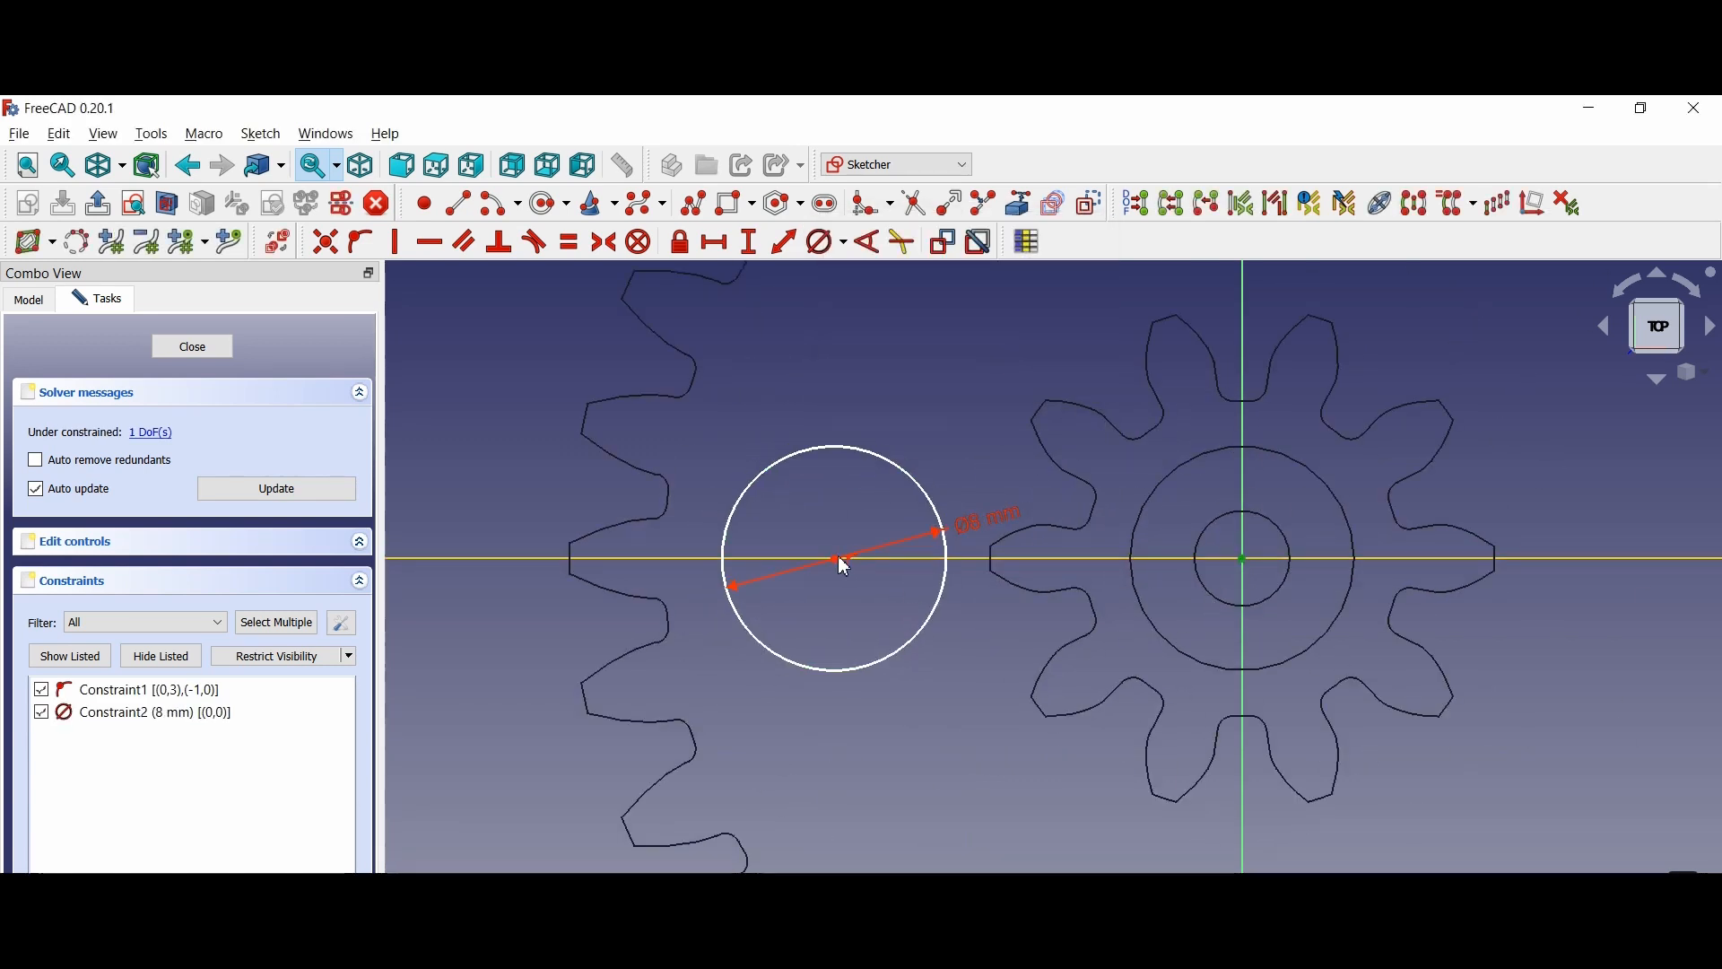
pyautogui.click(714, 242)
pyautogui.write('15')
pyautogui.click(848, 373)
pyautogui.moveTo(1031, 515); pyautogui.dragTo(1088, 768)
pyautogui.moveTo(973, 523); pyautogui.dragTo(1052, 643)
pyautogui.click(179, 348)
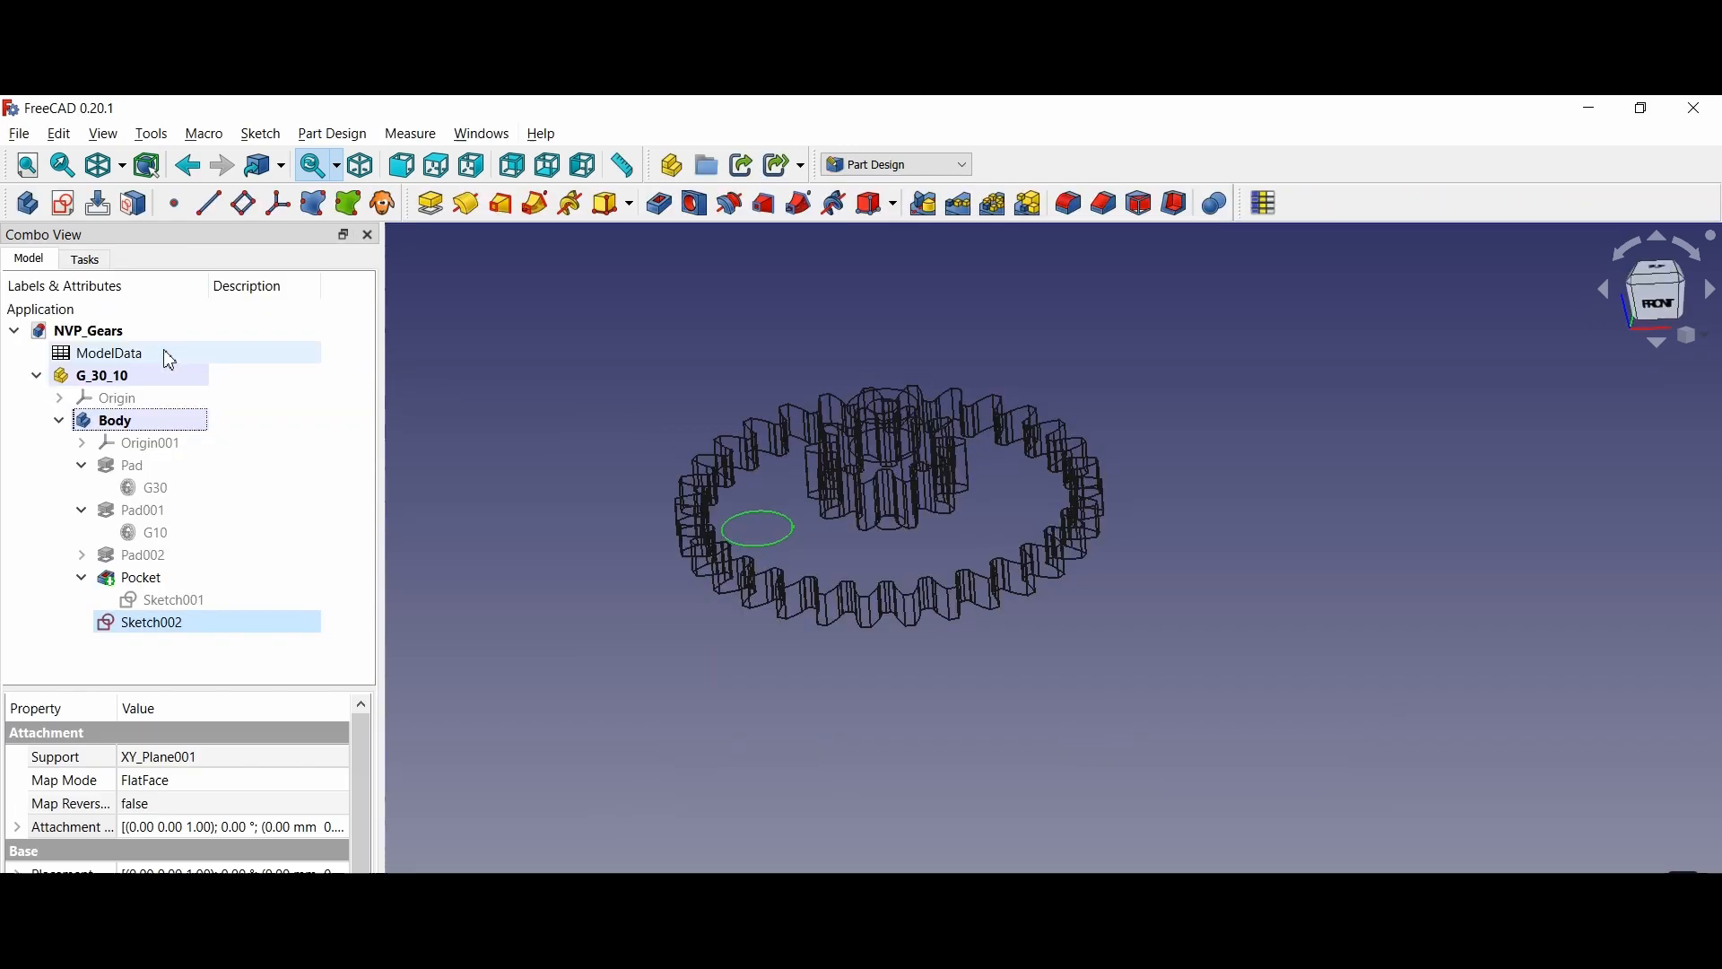
# Pocket the off-centre circle with type Through all, symmetric to the sketch plane, to cut a hole in the large gear
pyautogui.click(216, 622)
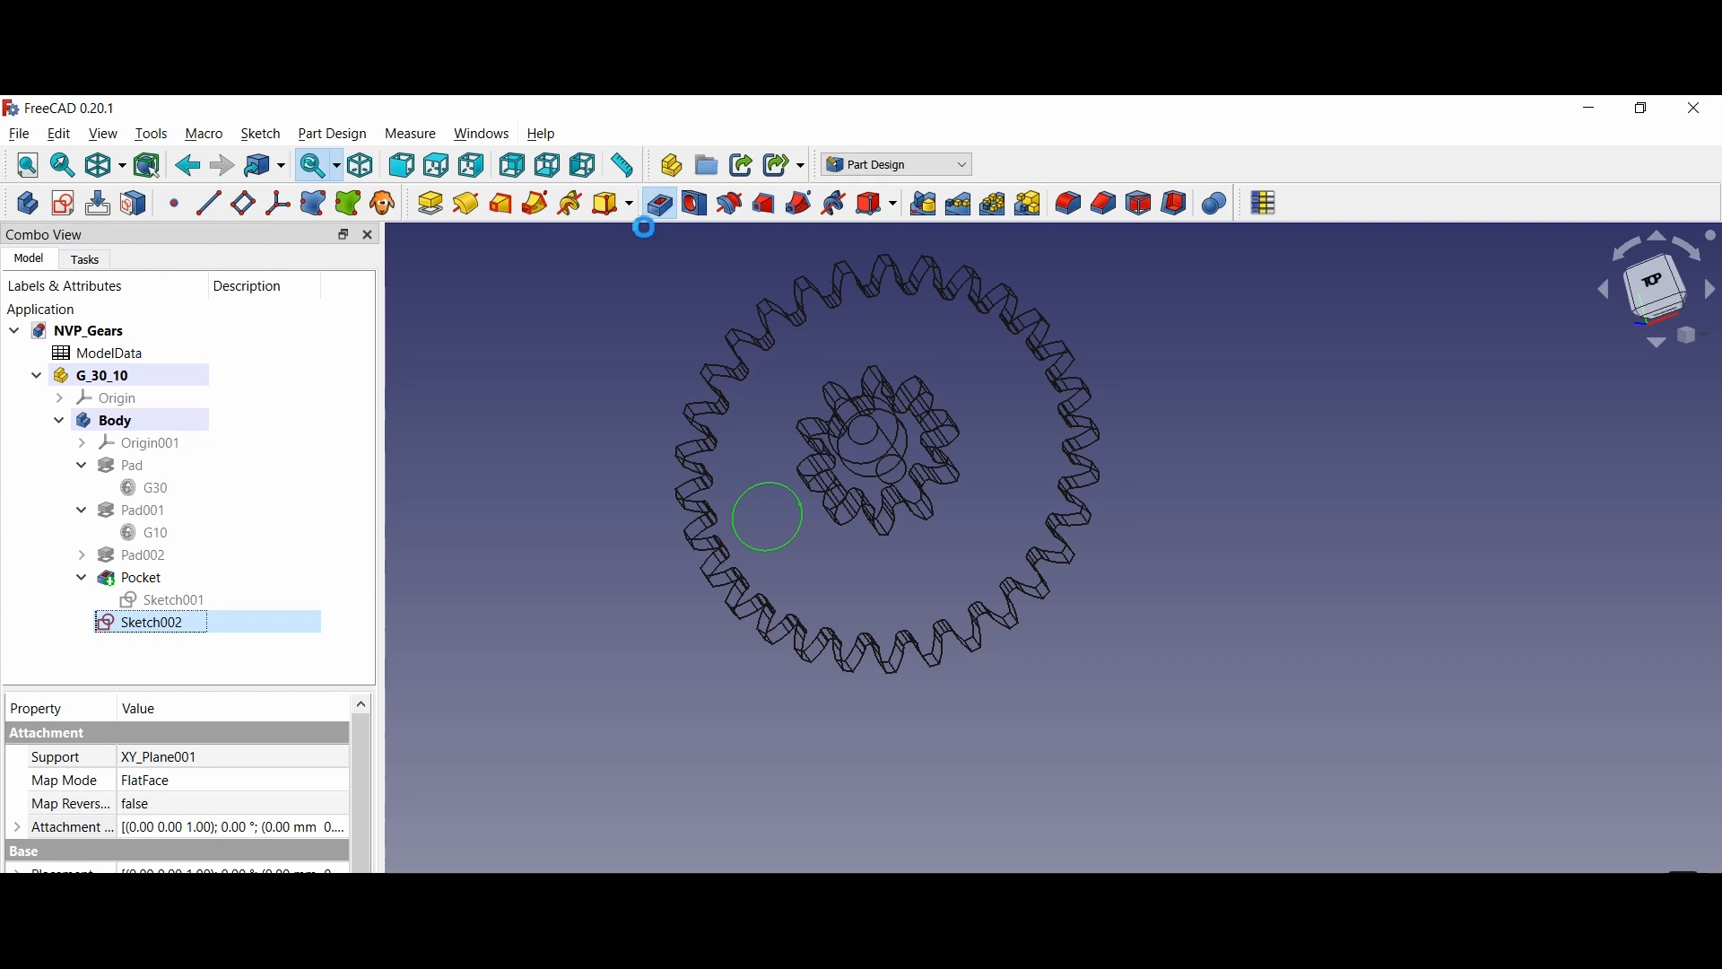
pyautogui.click(270, 393)
pyautogui.click(260, 426)
pyautogui.click(36, 545)
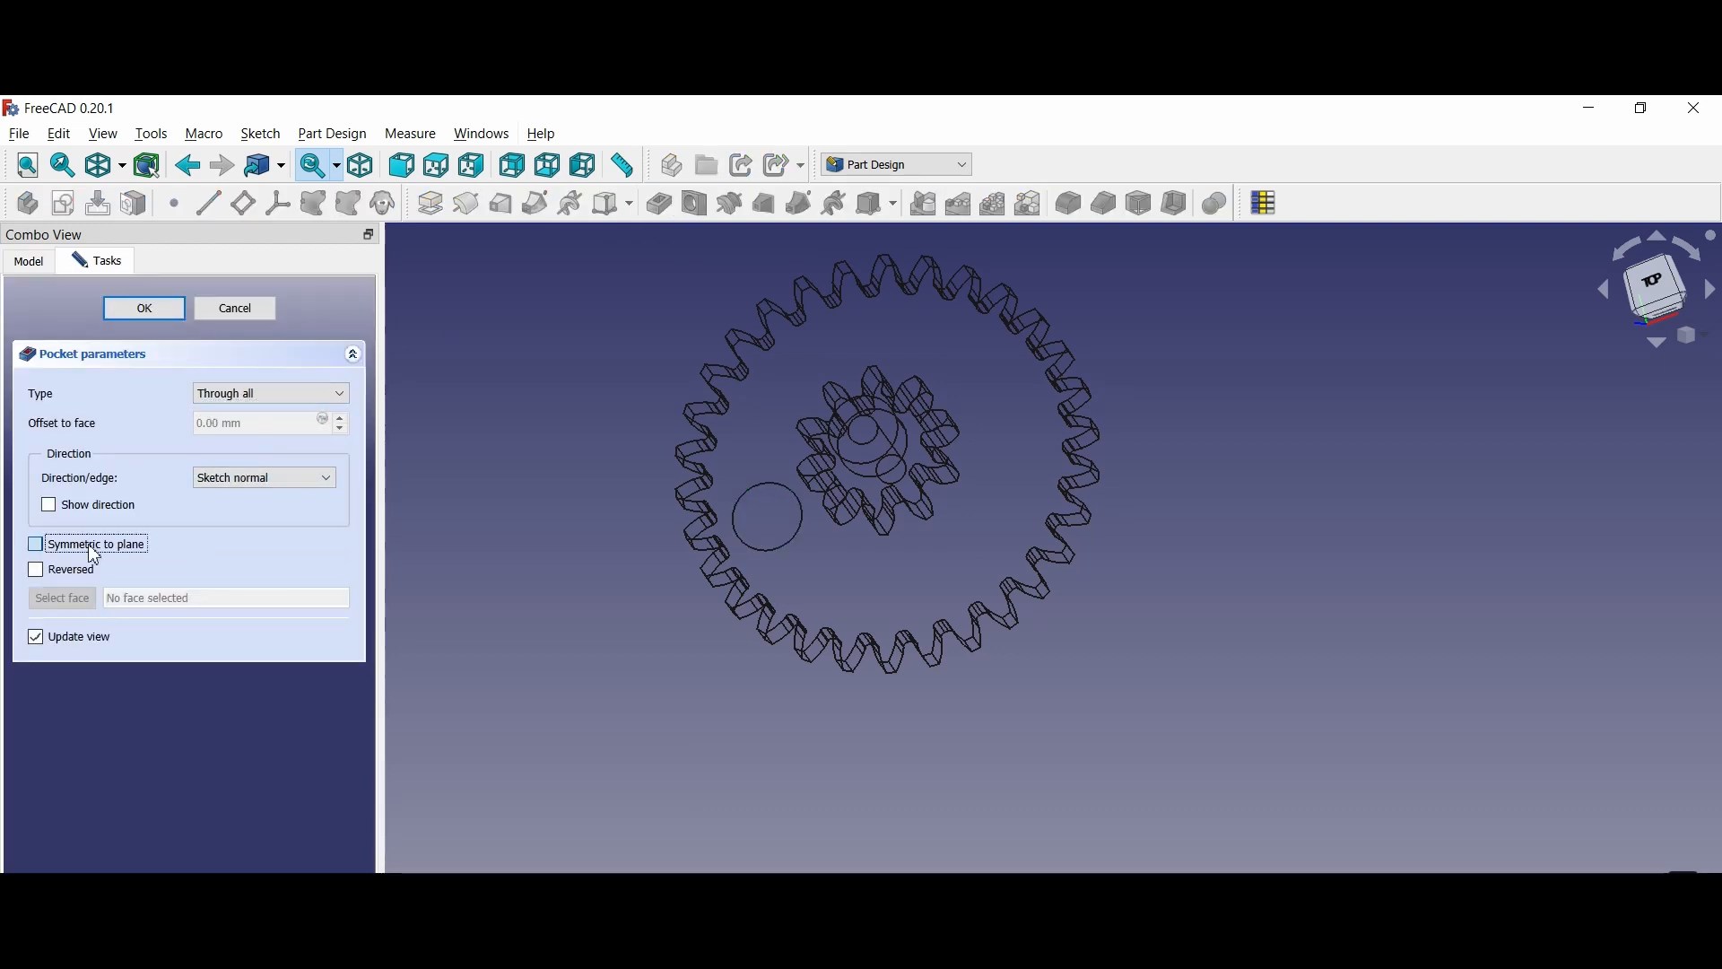
pyautogui.click(167, 304)
pyautogui.moveTo(810, 627); pyautogui.dragTo(777, 552, button='middle')
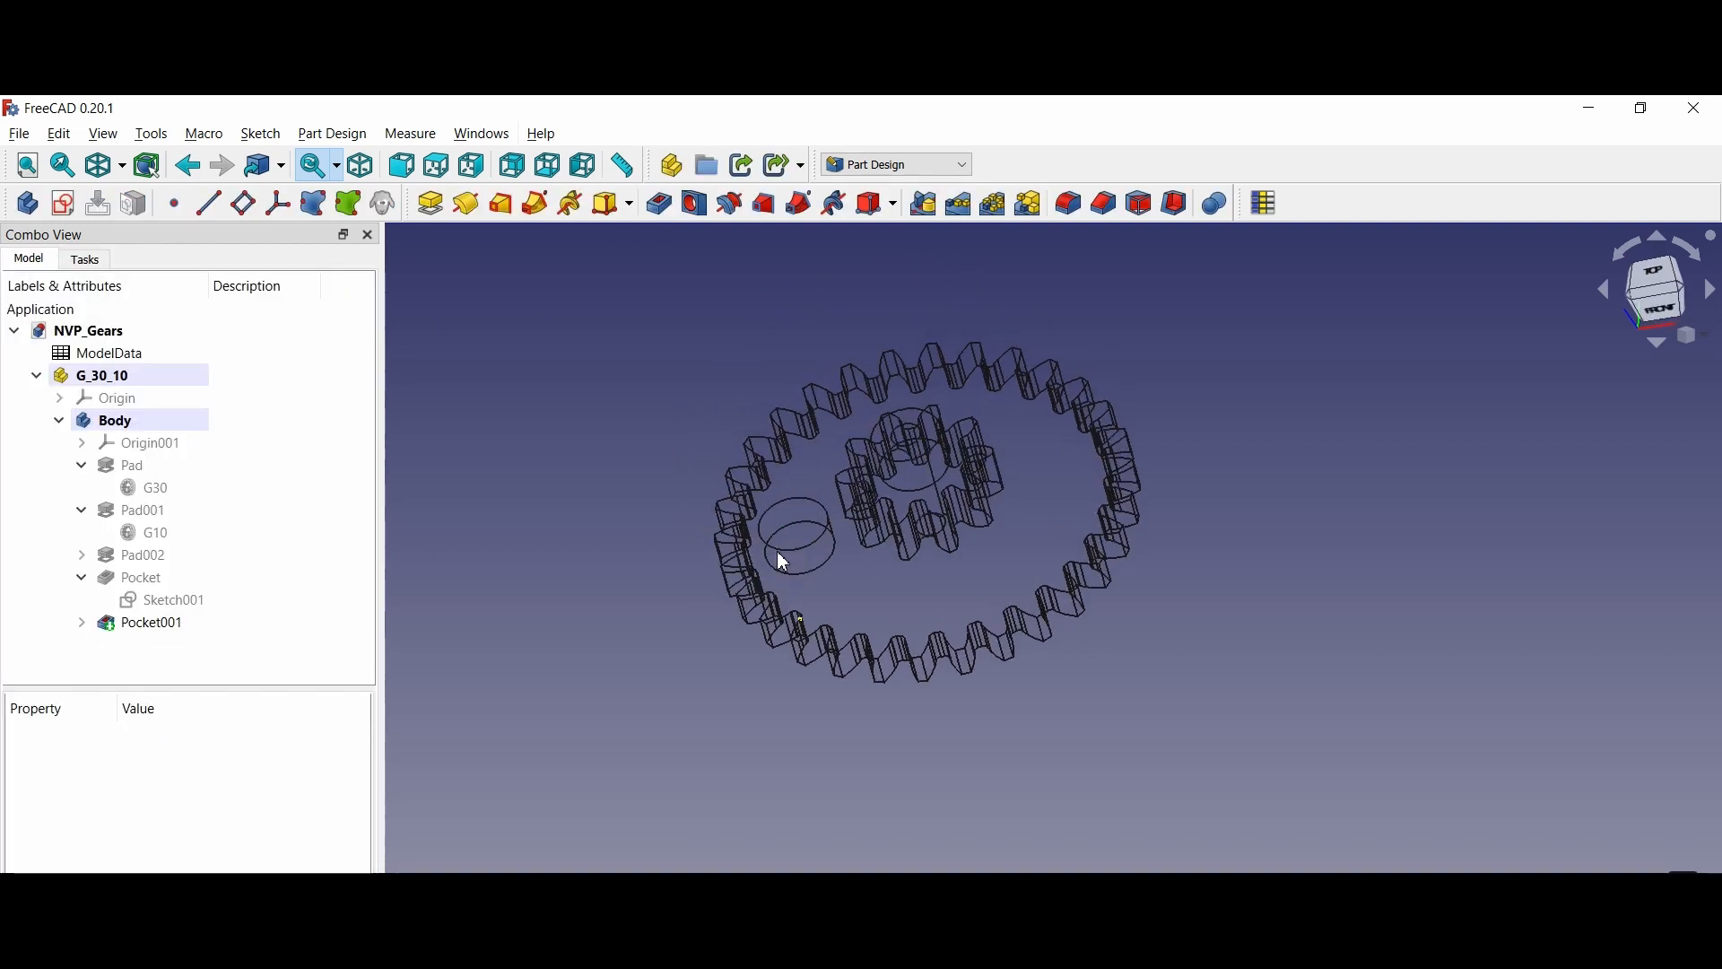
# Create a polar pattern of the hole pocket with 6 occurrences over 360° around the normal sketch axis
pyautogui.click(150, 624)
pyautogui.click(993, 204)
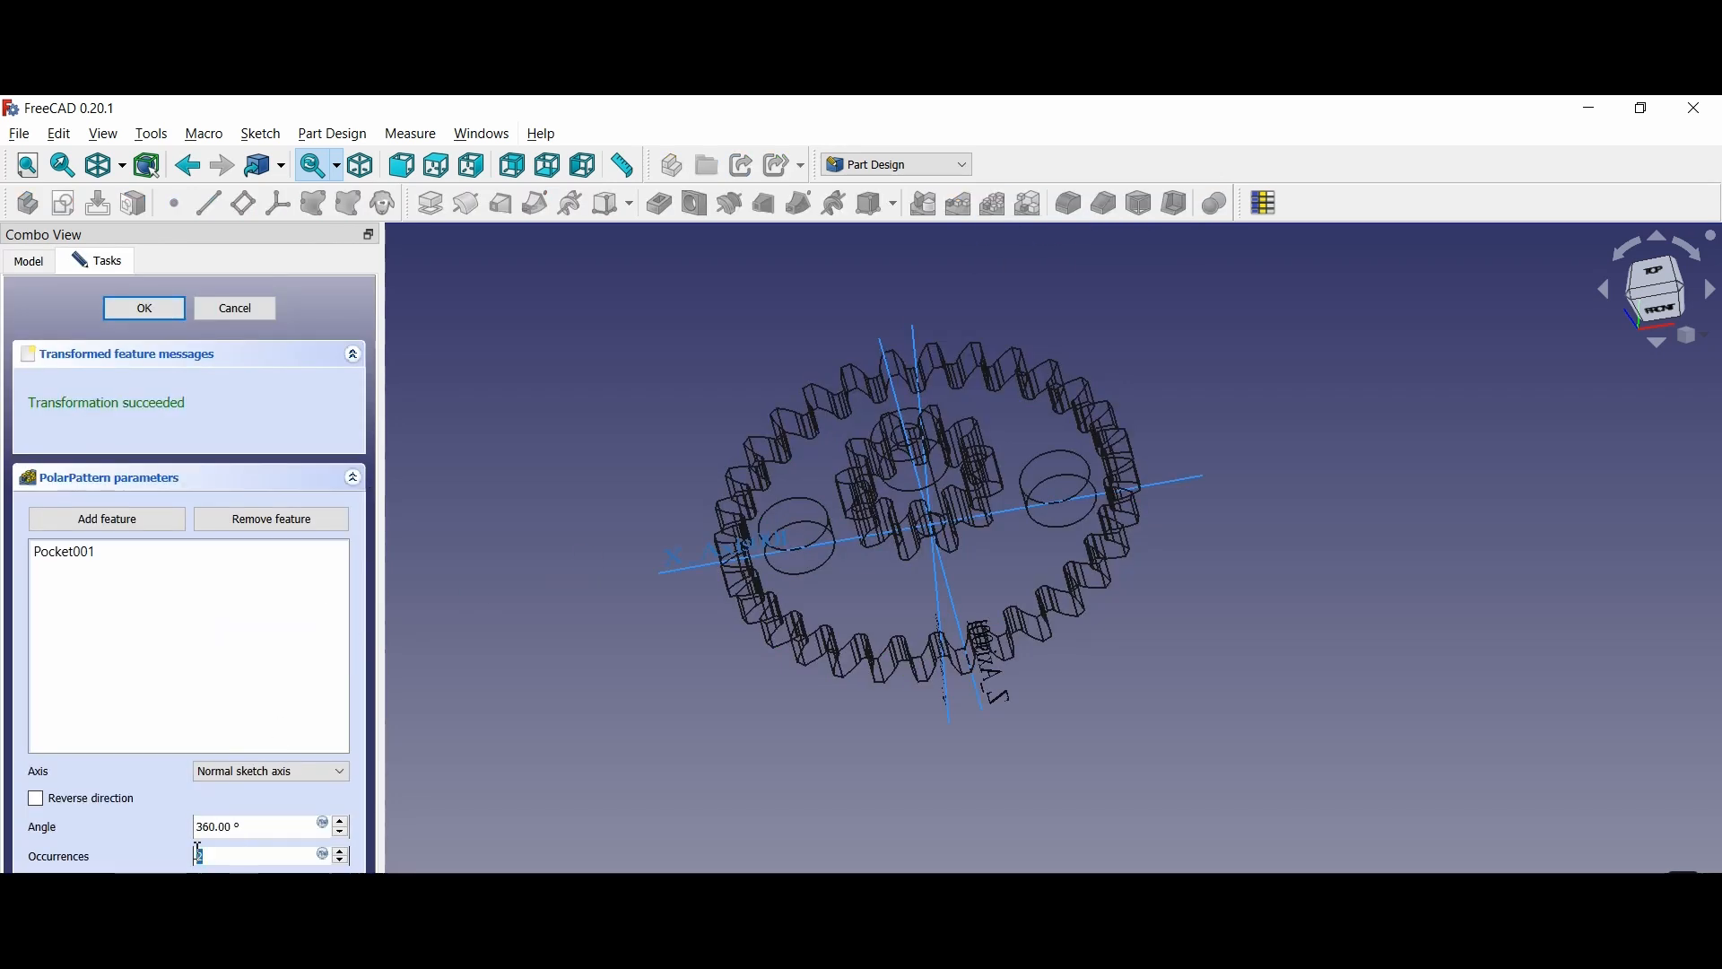
pyautogui.write('6')
pyautogui.moveTo(761, 644); pyautogui.dragTo(1032, 538, button='middle')
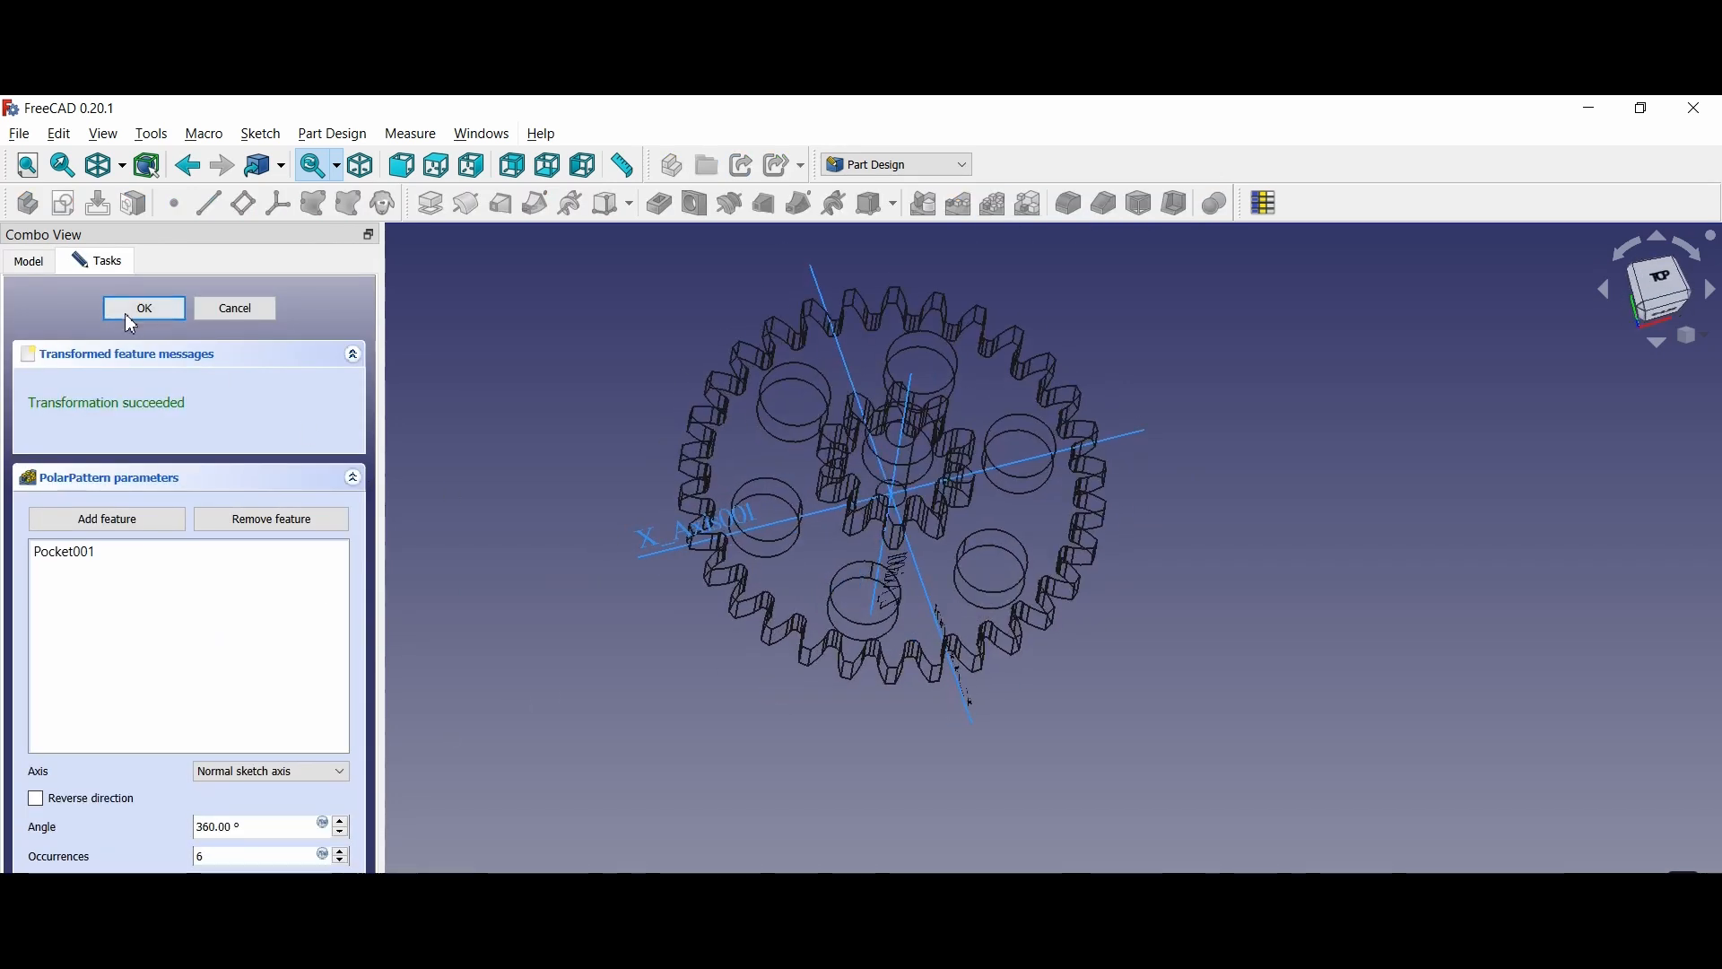
pyautogui.click(132, 319)
pyautogui.moveTo(958, 496)
pyautogui.mouseDown(button='middle')
pyautogui.moveTo(1014, 603)
pyautogui.moveTo(966, 479)
pyautogui.mouseUp(button='middle')
# Return the draw style to As is and inspect the gear's hole pattern from several sides
pyautogui.click(121, 167)
pyautogui.click(135, 197)
pyautogui.moveTo(777, 466)
pyautogui.mouseDown(button='middle')
pyautogui.moveTo(1056, 405)
pyautogui.moveTo(857, 576)
pyautogui.moveTo(1088, 569)
pyautogui.mouseUp(button='middle')
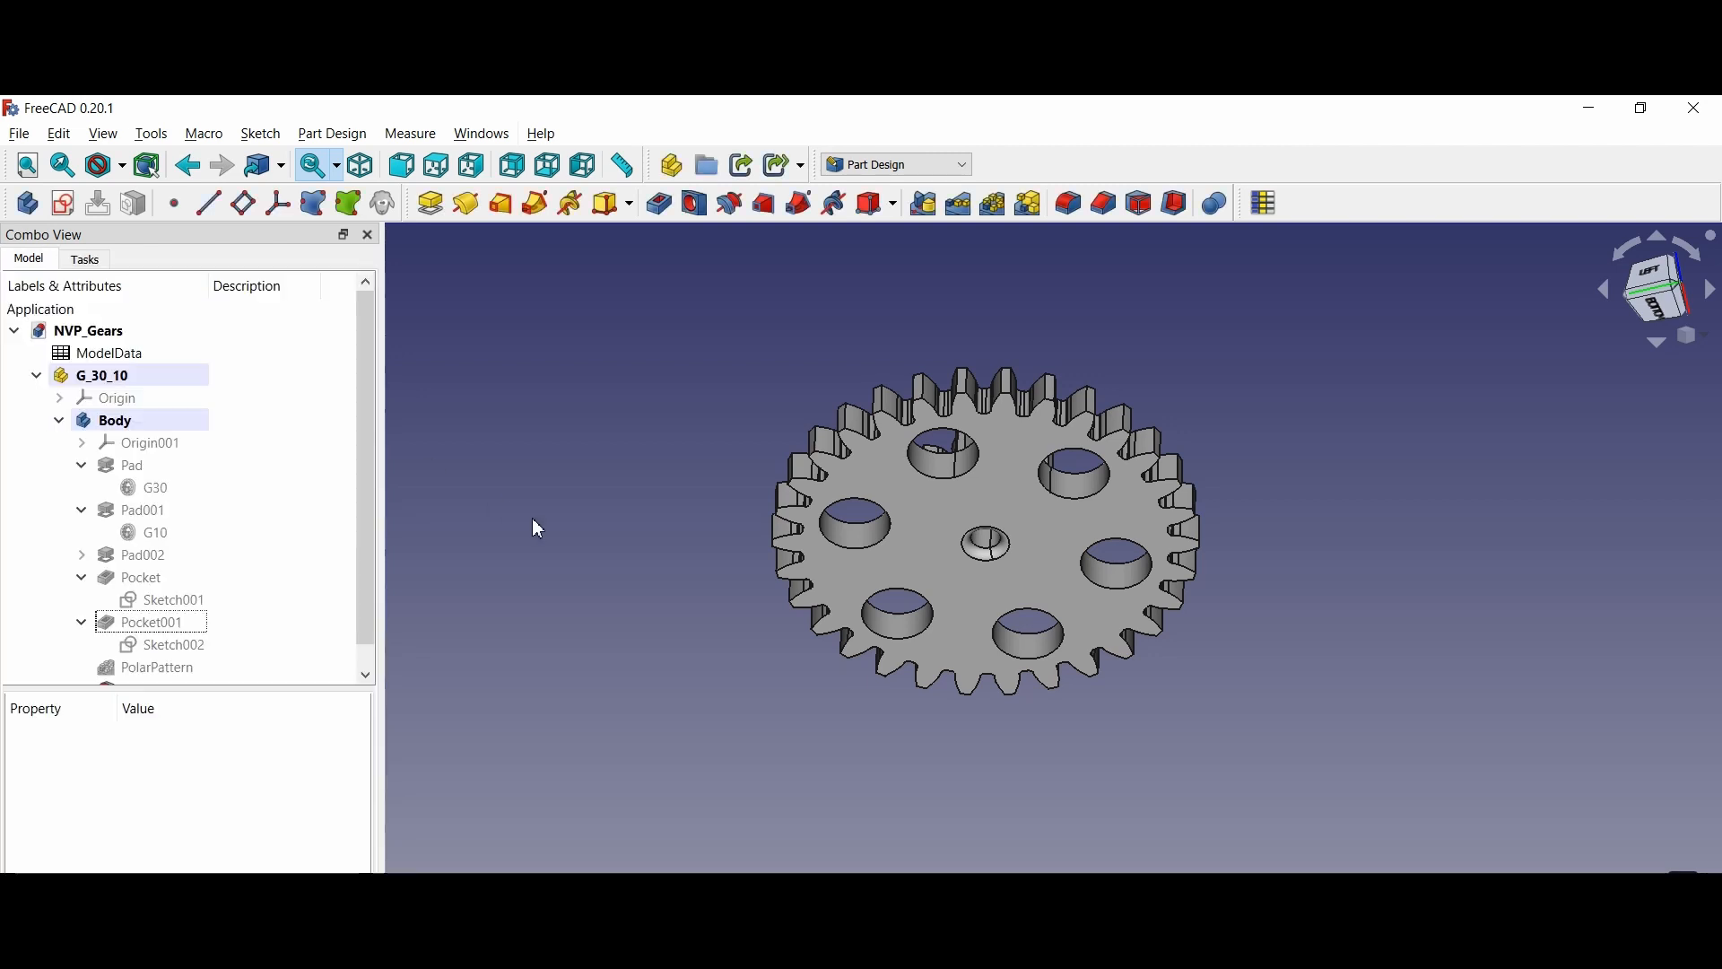
pyautogui.moveTo(669, 503); pyautogui.dragTo(861, 500, button='middle')
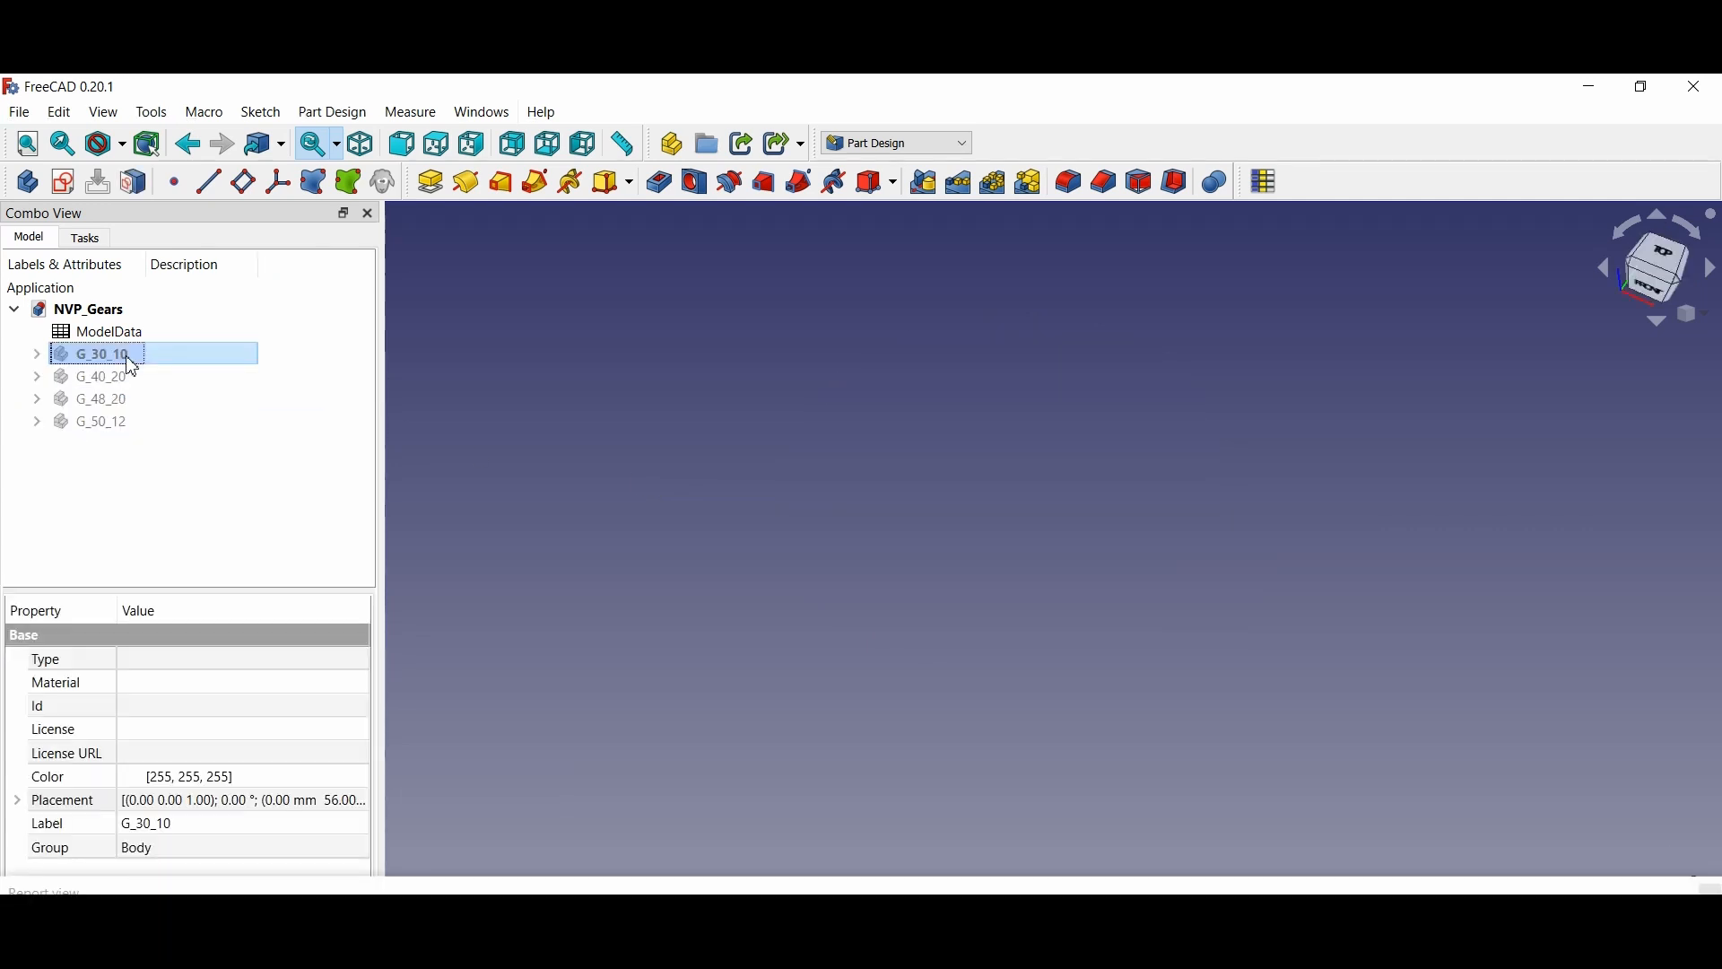
# Make the gear parts G_30_10, G_40_20, G_48_20 and G_50_12 visible and view them together
pyautogui.press('space')
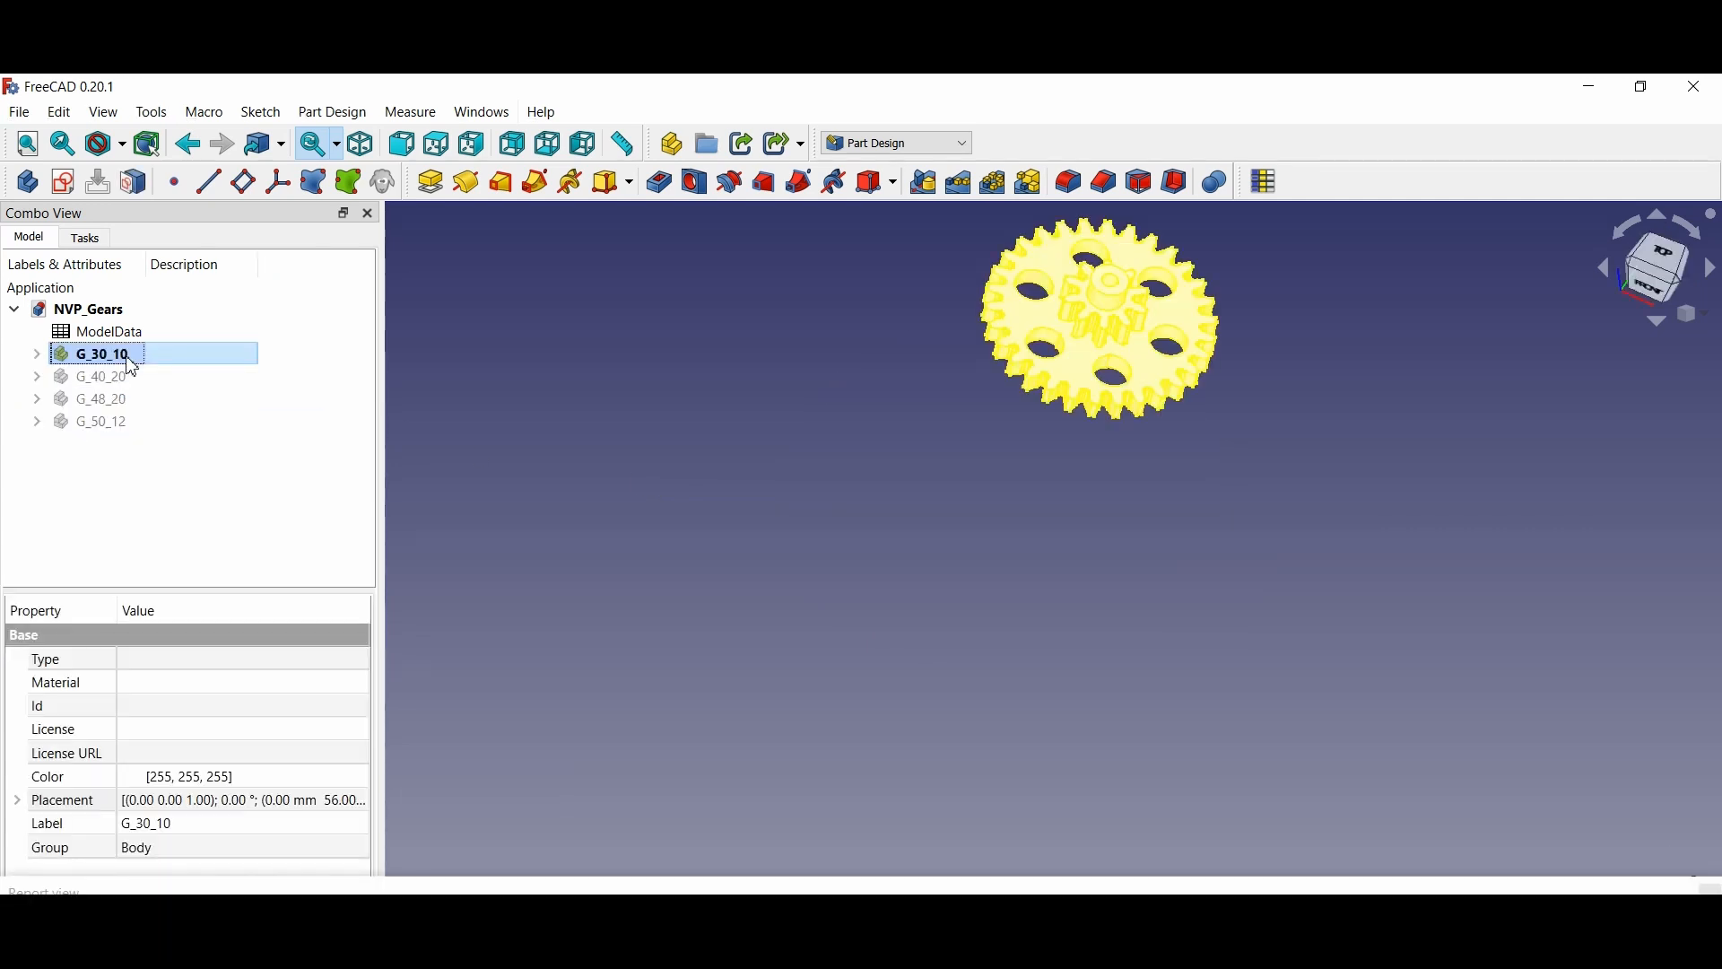
pyautogui.click(128, 387)
pyautogui.press('space')
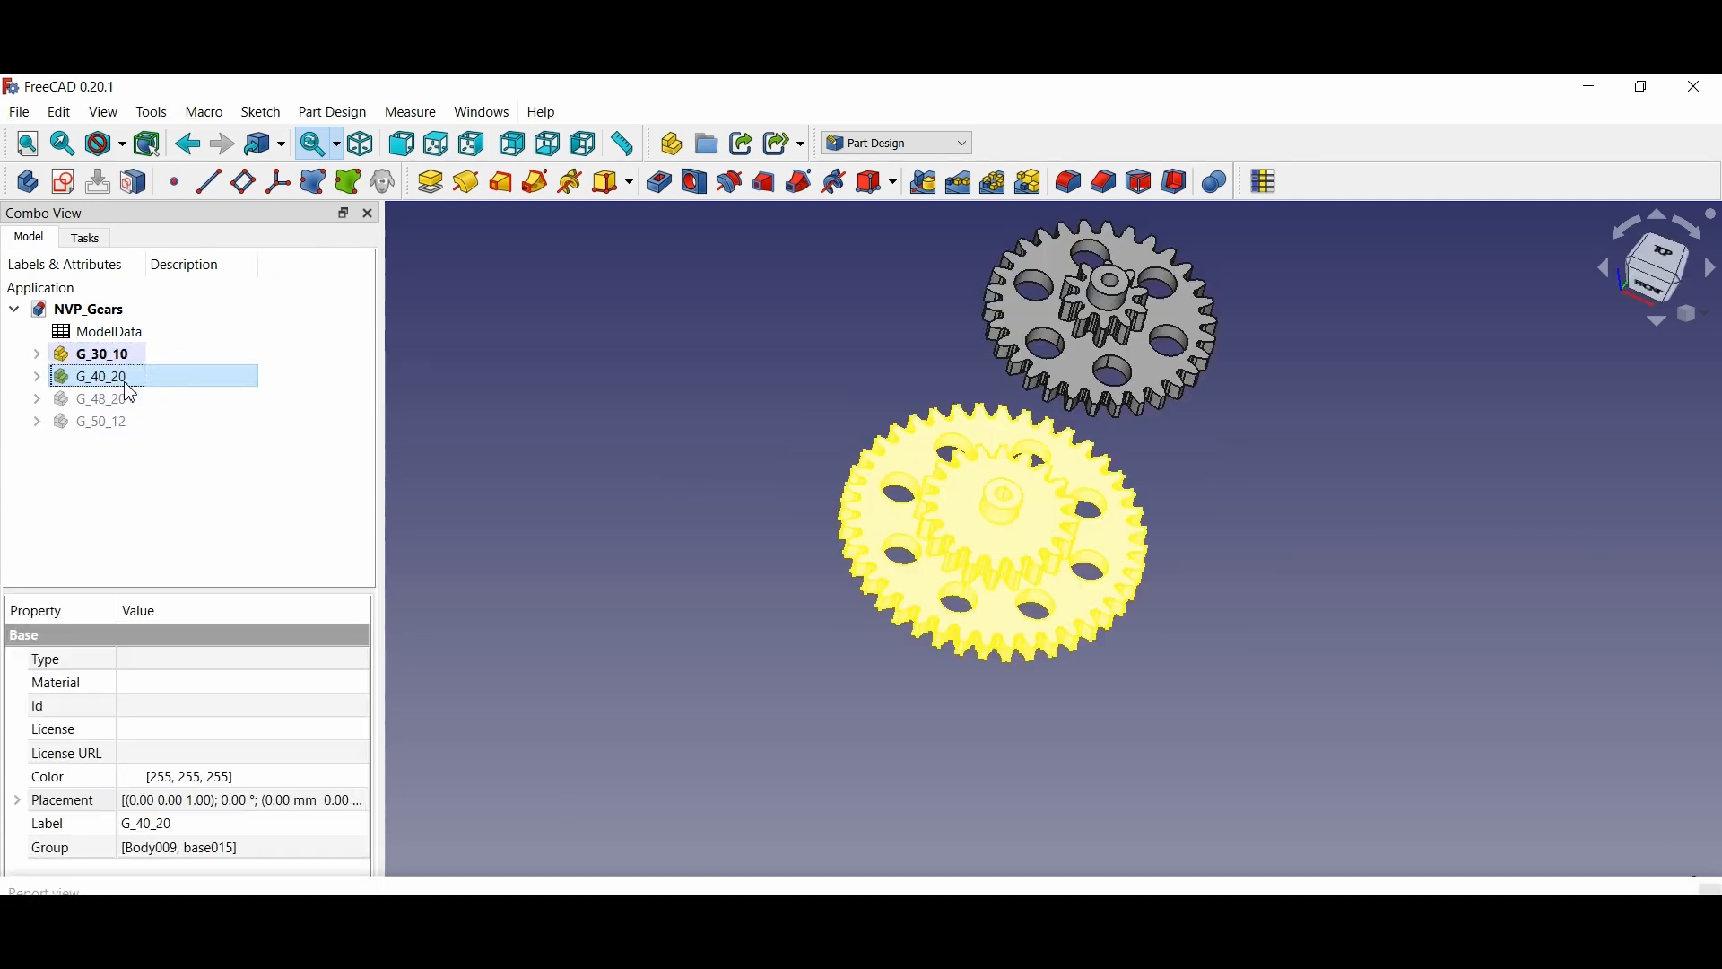
pyautogui.click(133, 422)
pyautogui.click(132, 408)
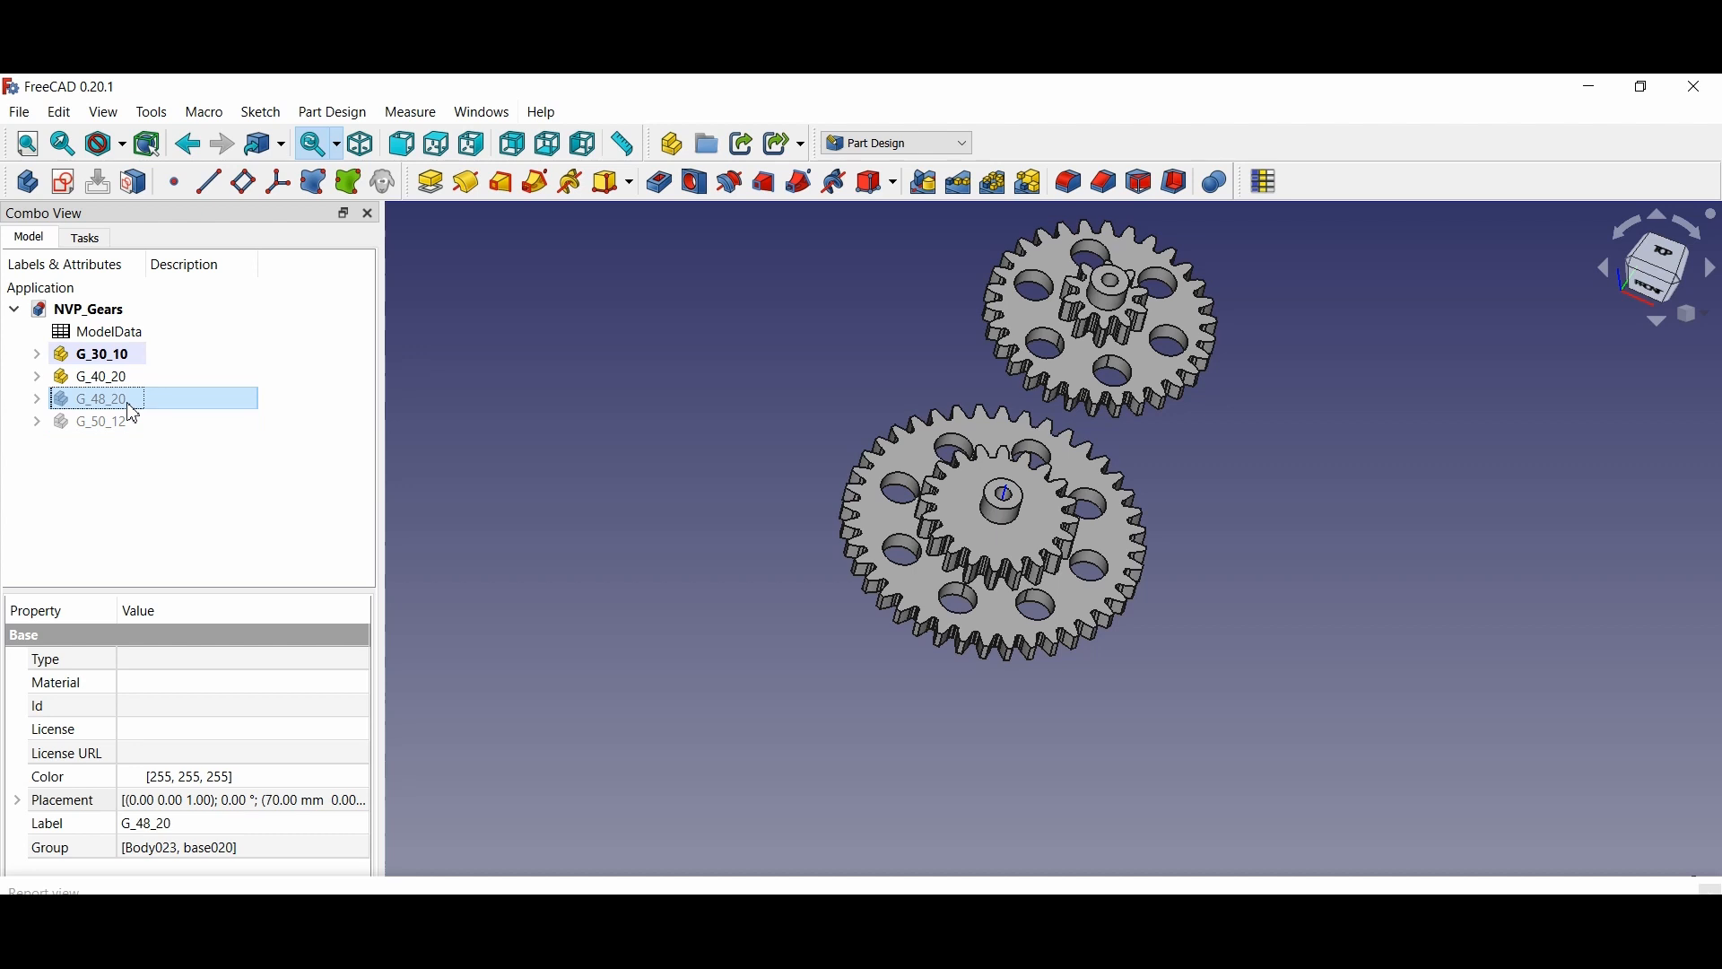
pyautogui.press('space')
pyautogui.click(126, 419)
pyautogui.press('space')
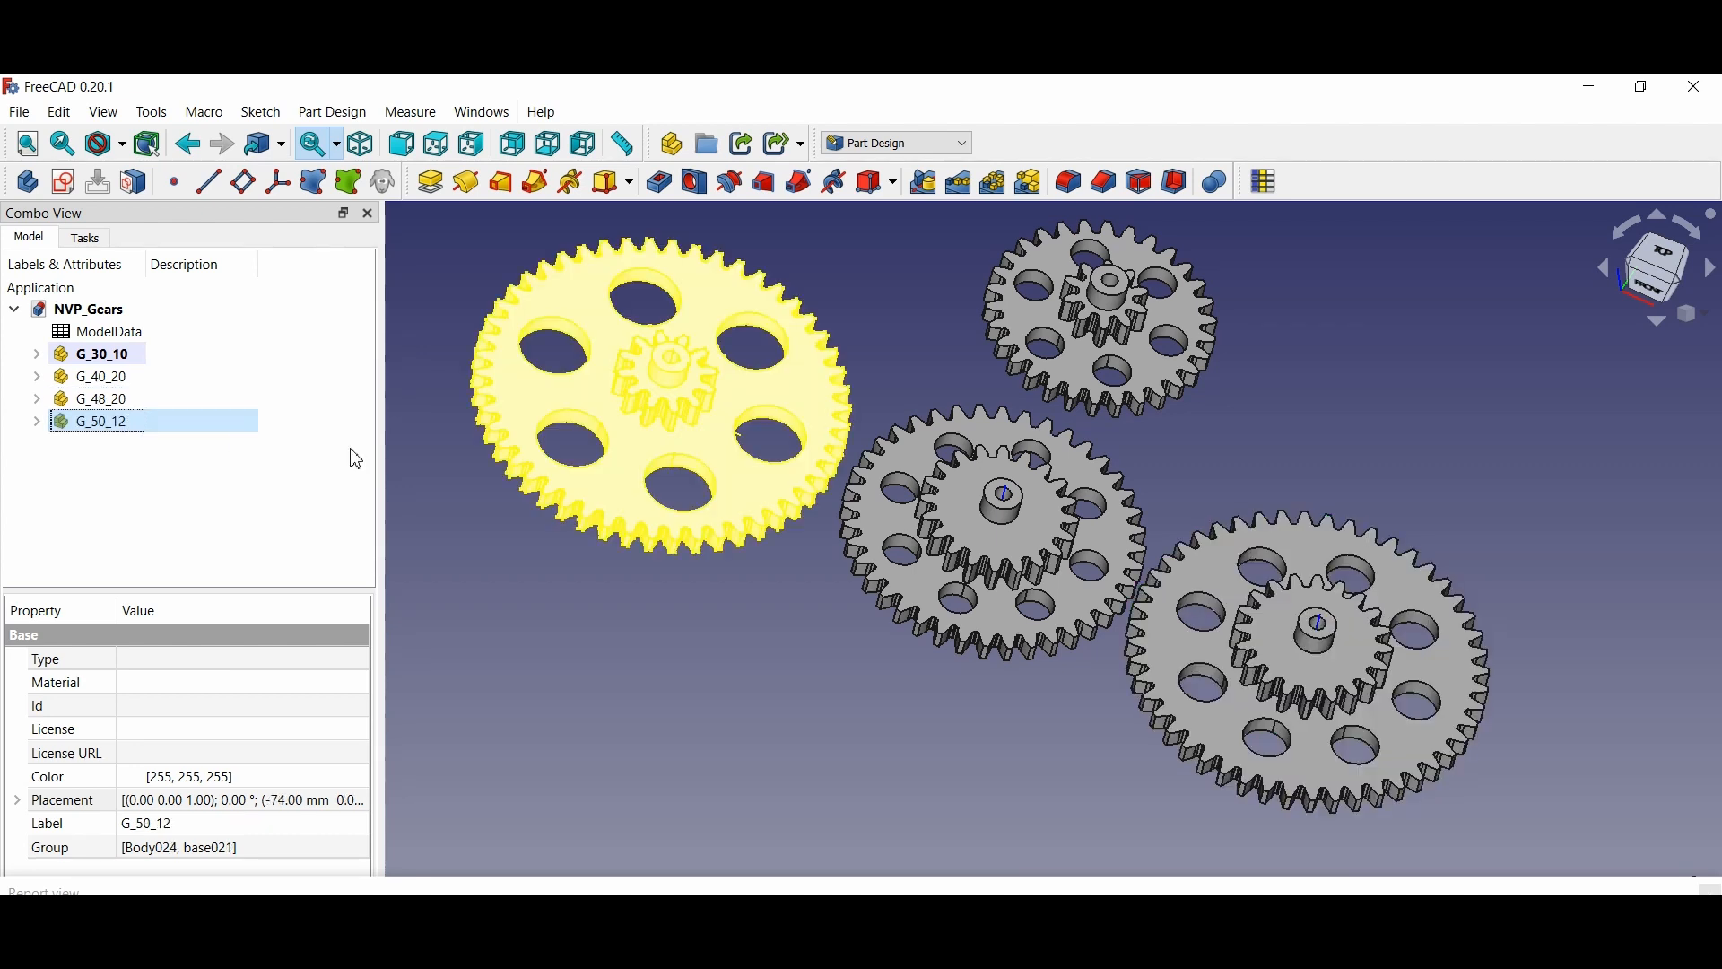
pyautogui.click(775, 604)
pyautogui.moveTo(807, 567); pyautogui.dragTo(893, 664, button='middle')
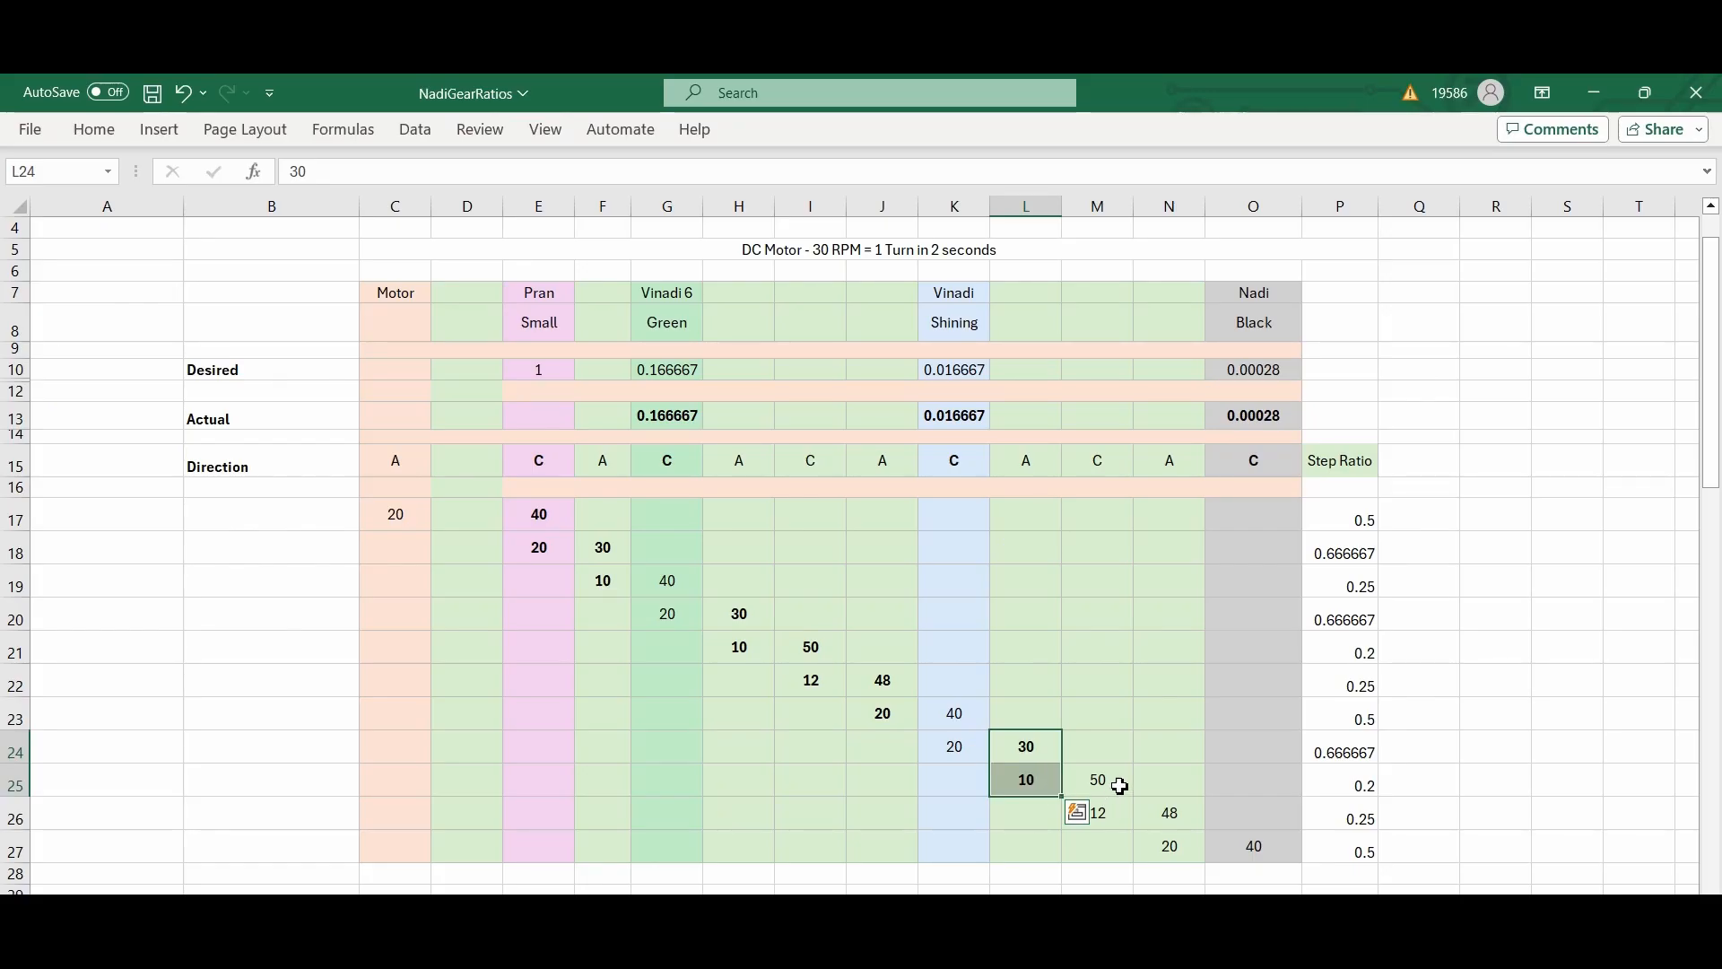
# In the Excel workbook NadiGearRatios, highlight the tooth-count cells that follow the 30/10 pair in column L
pyautogui.moveTo(1120, 786); pyautogui.dragTo(1171, 843)
pyautogui.click(1163, 774)
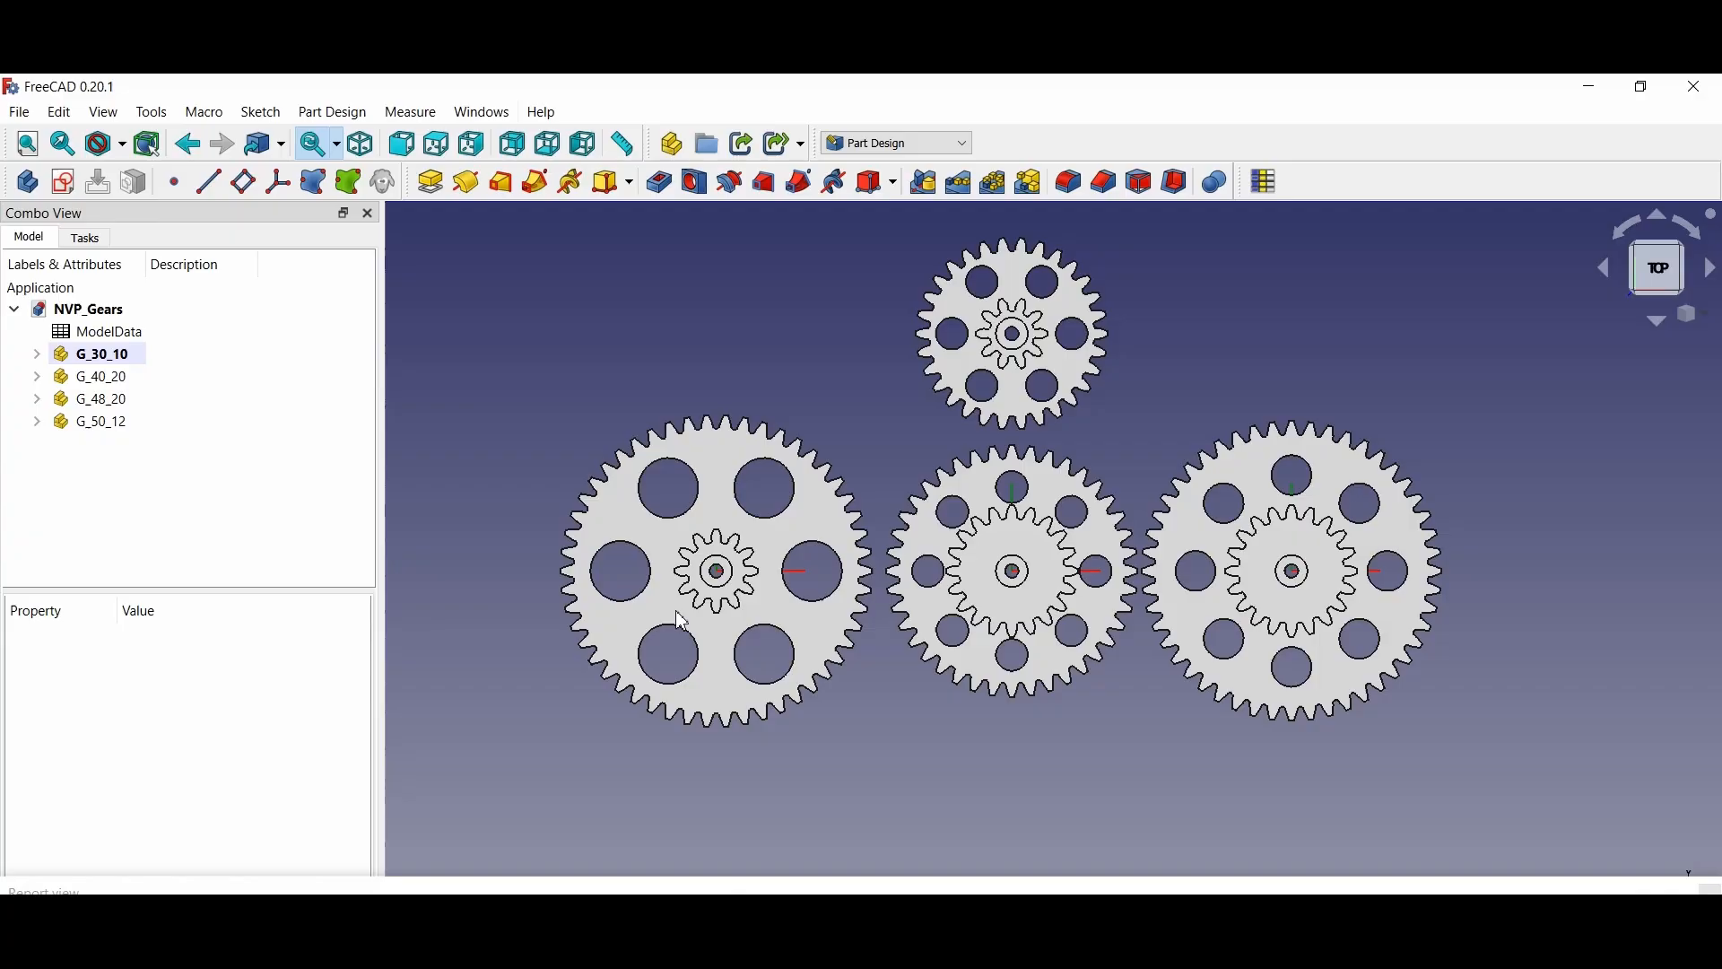
# In FreeCAD, hide the G_30_10 gear part
pyautogui.click(124, 358)
pyautogui.press('space')
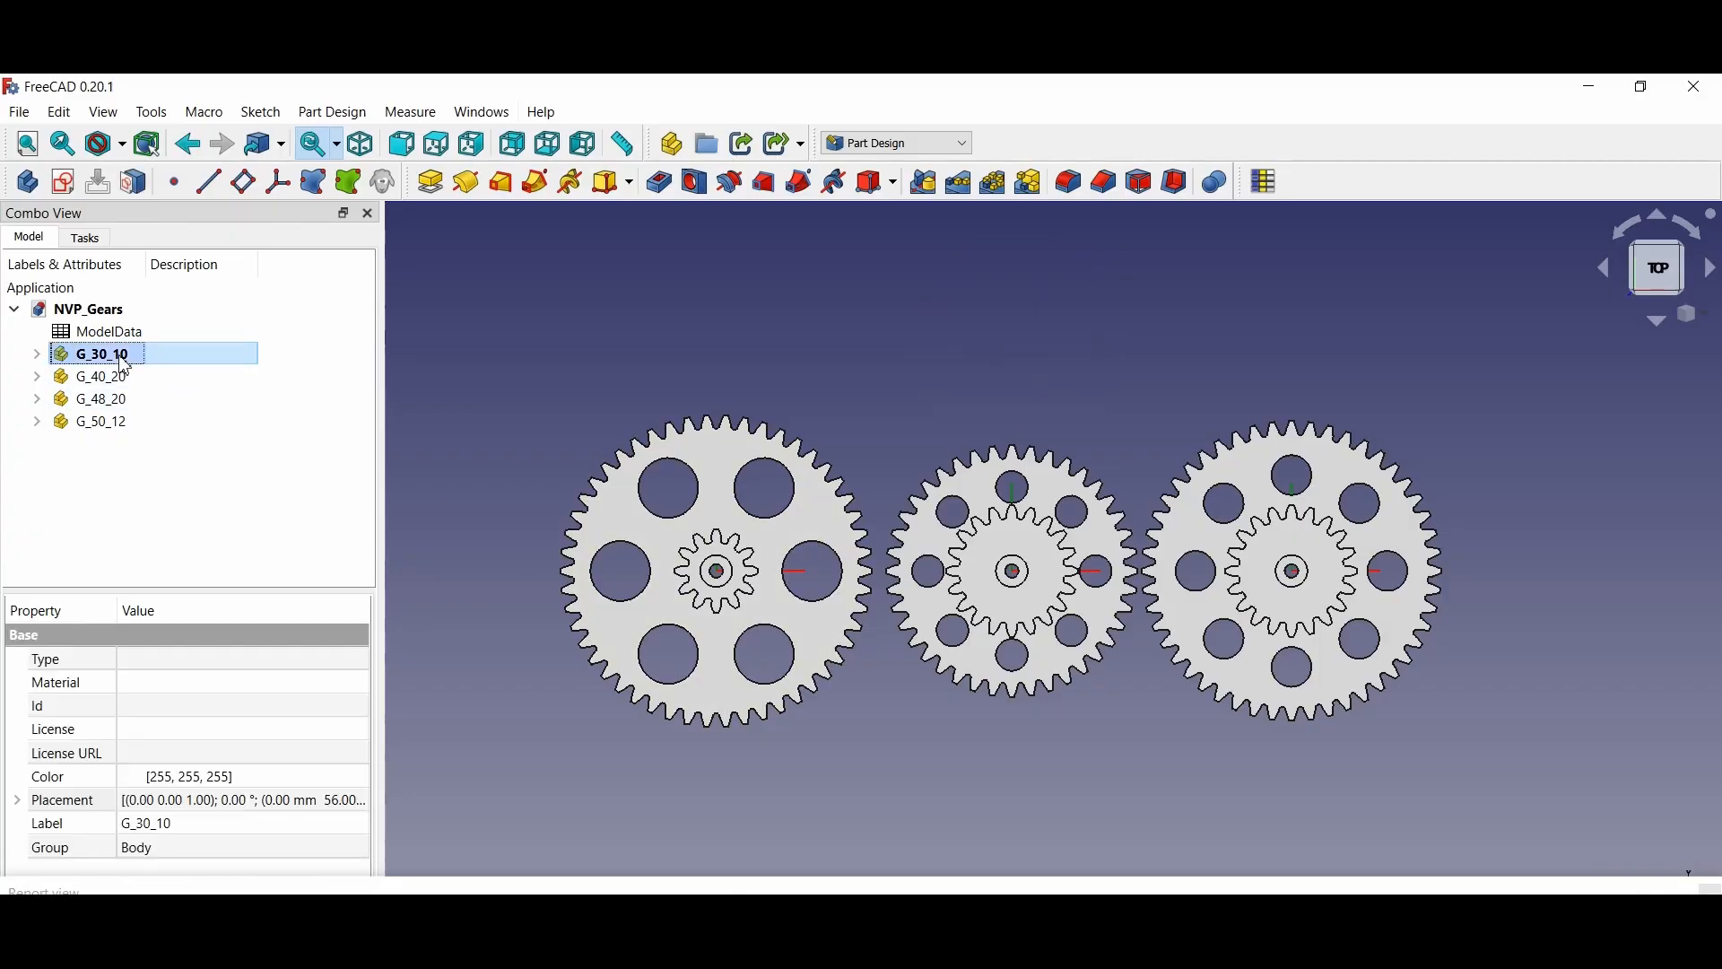
# Hide the gear parts G_40_20 and G_50_12
pyautogui.click(120, 377)
pyautogui.press('space')
pyautogui.click(125, 423)
pyautogui.press('space')
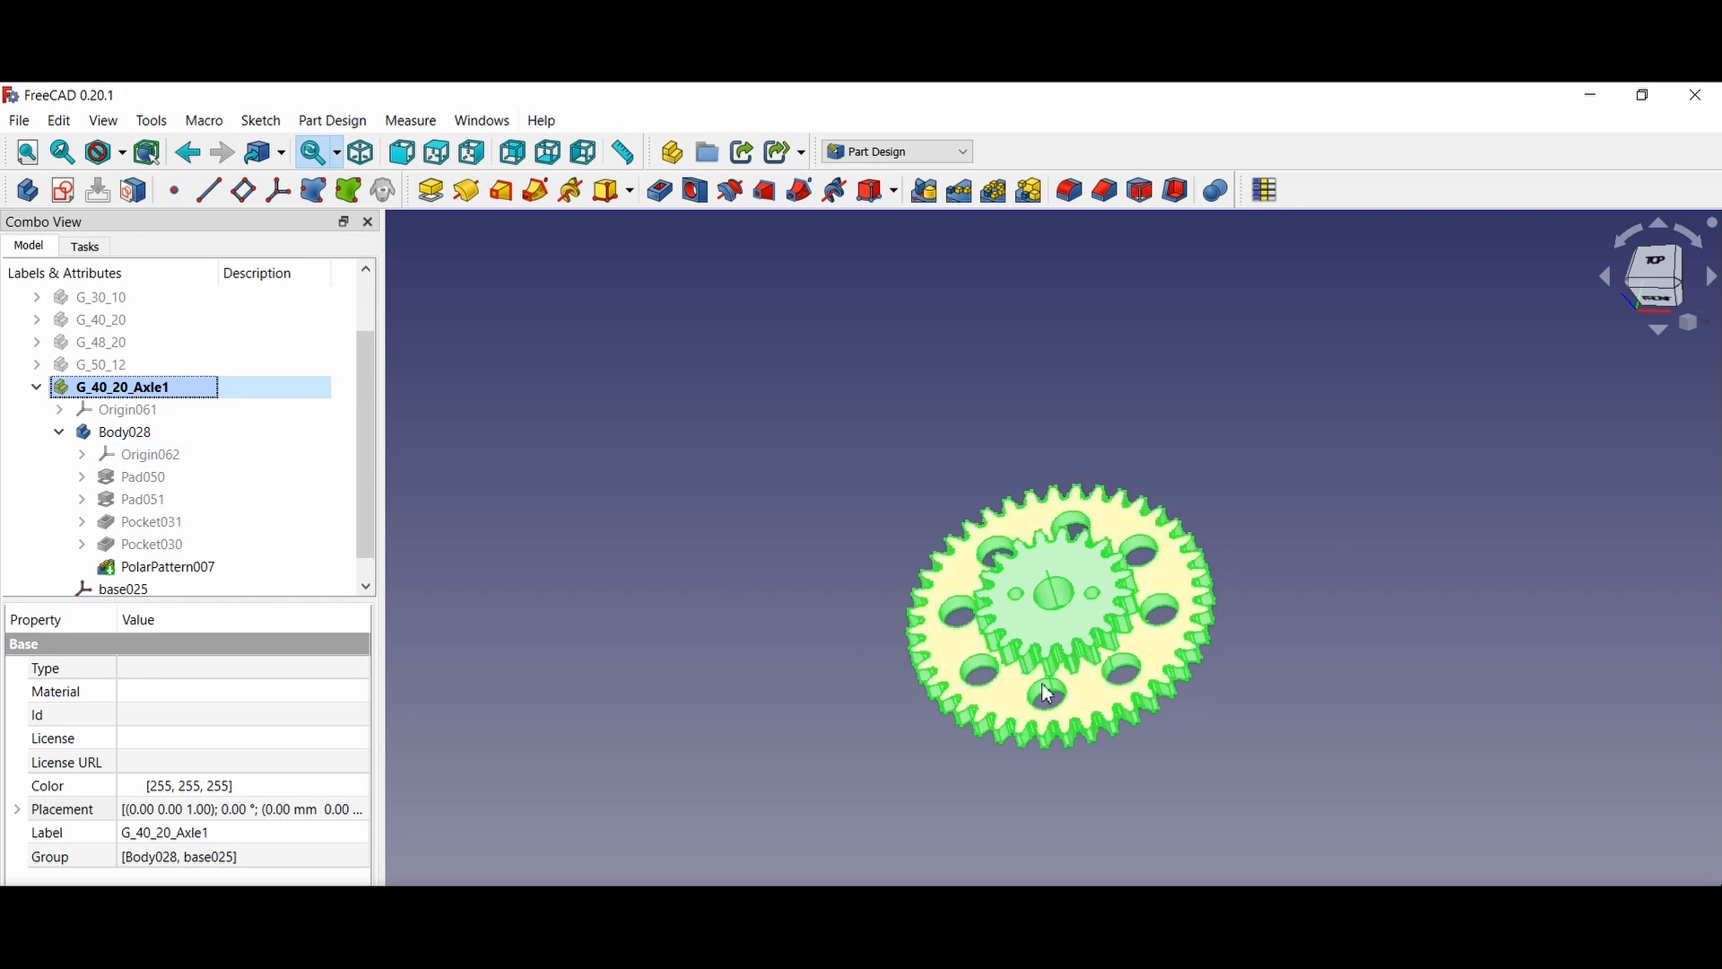
pyautogui.scroll(3, 1042, 684)
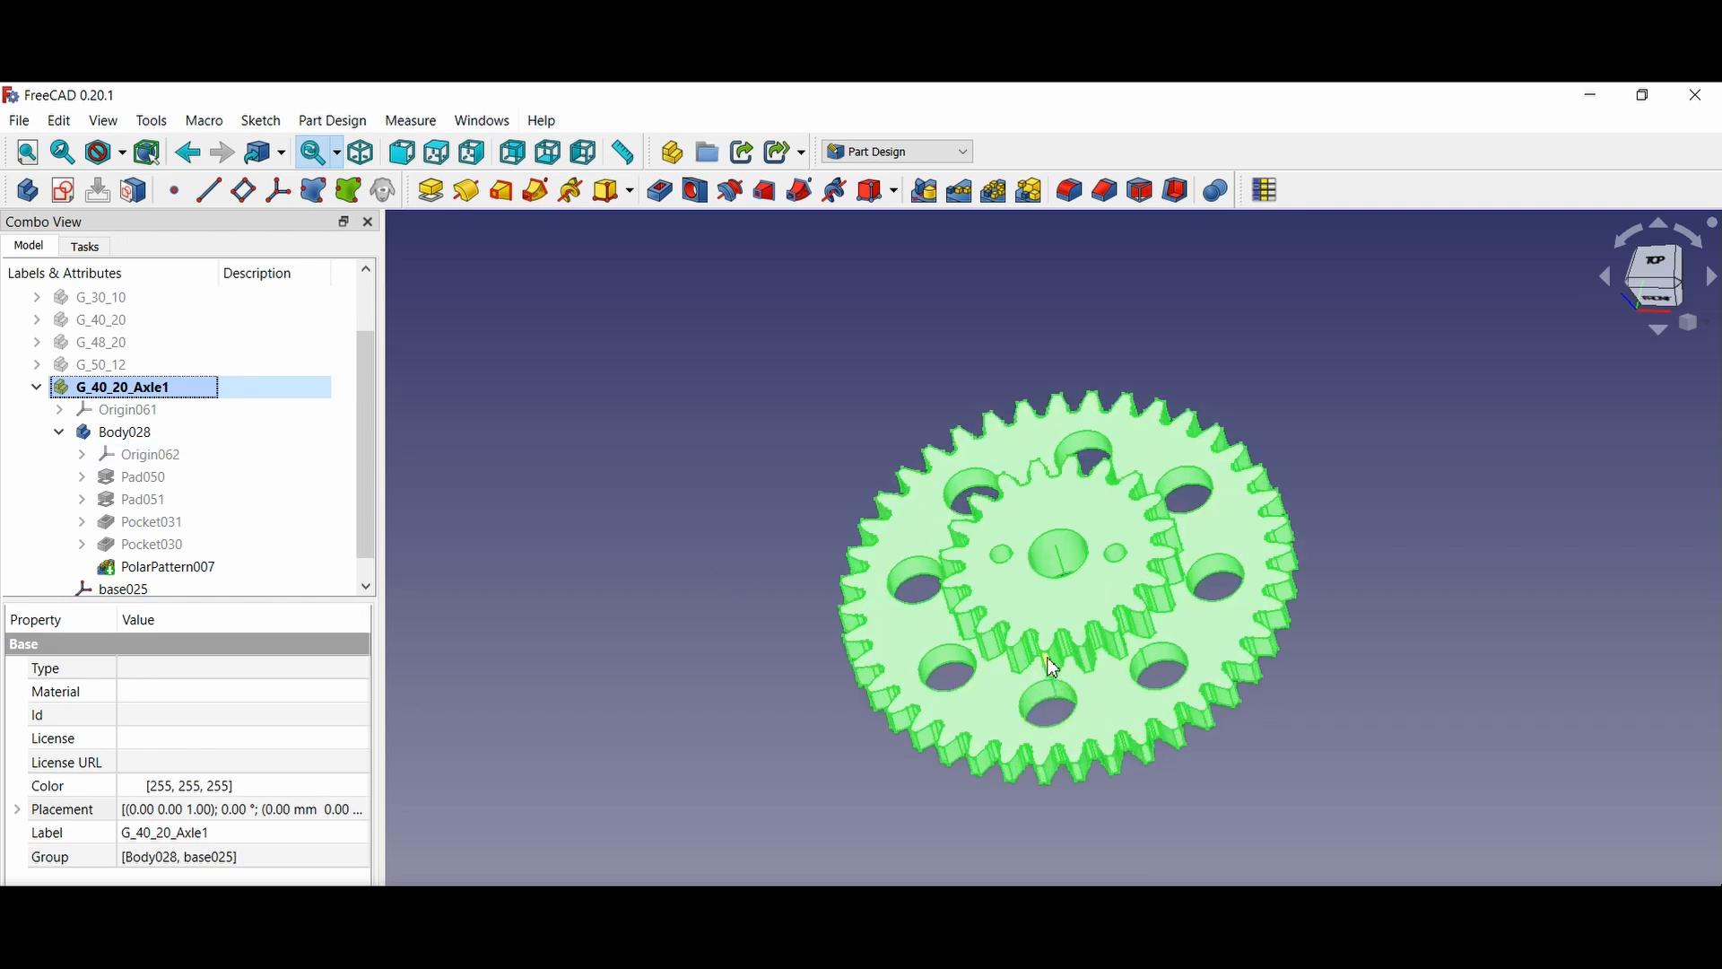
pyautogui.scroll(-2, 1017, 625)
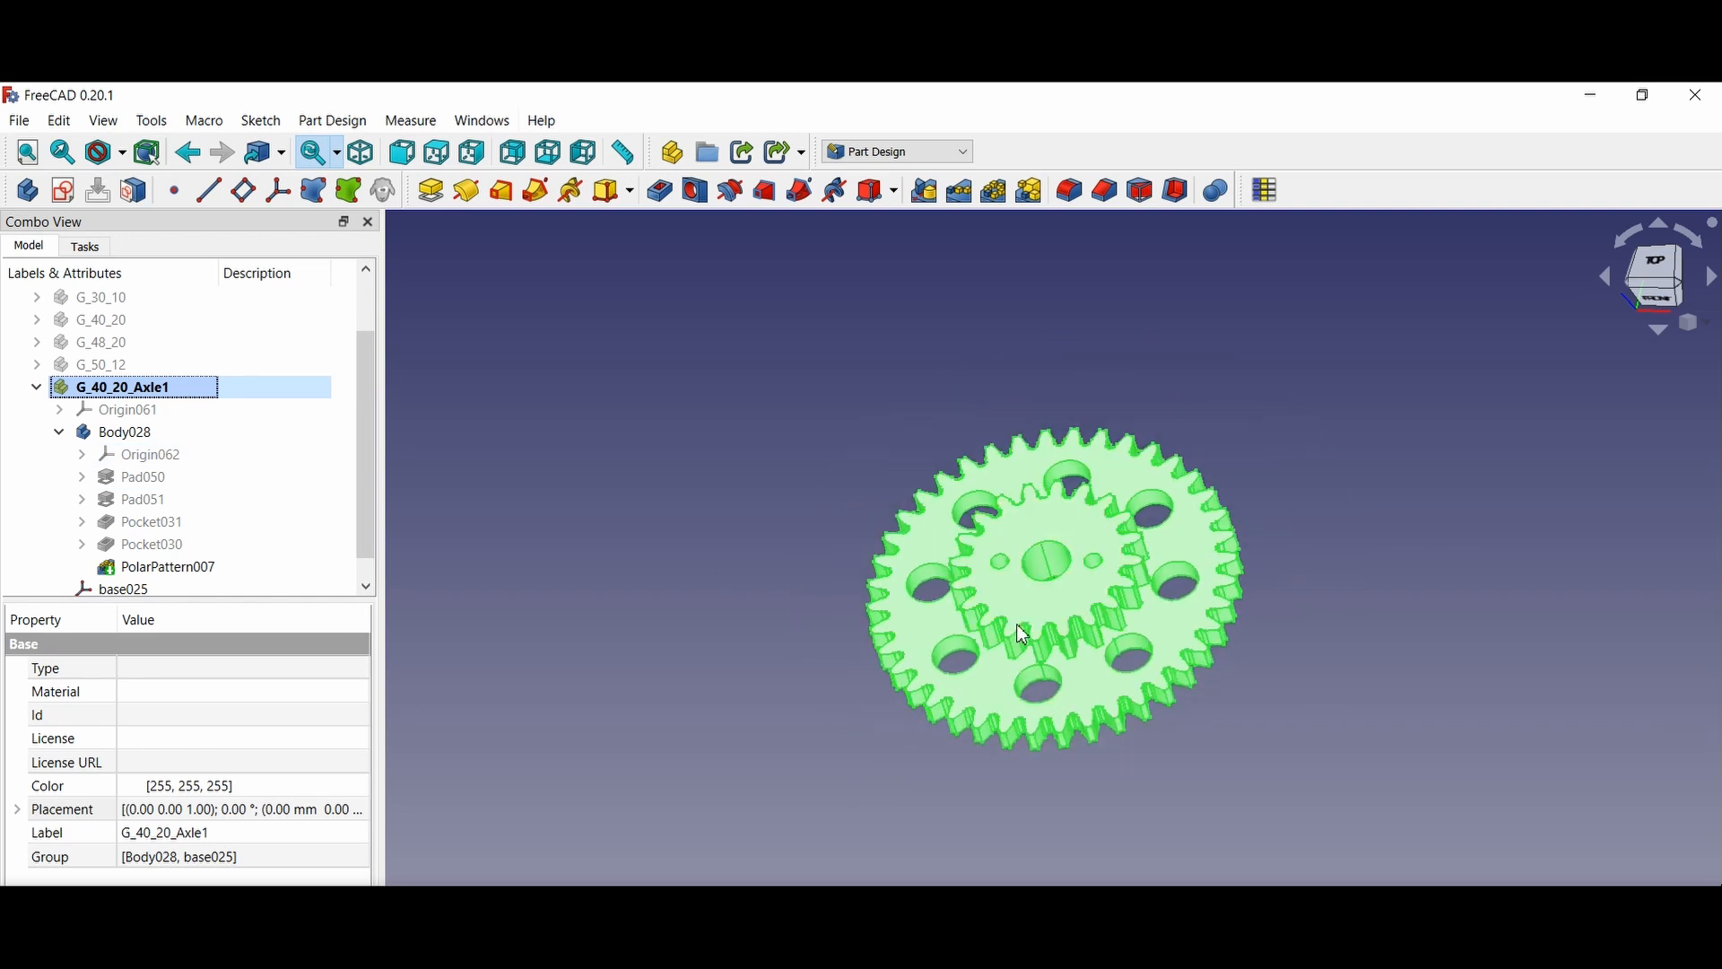
pyautogui.click(101, 320)
pyautogui.press('space')
pyautogui.press('space')
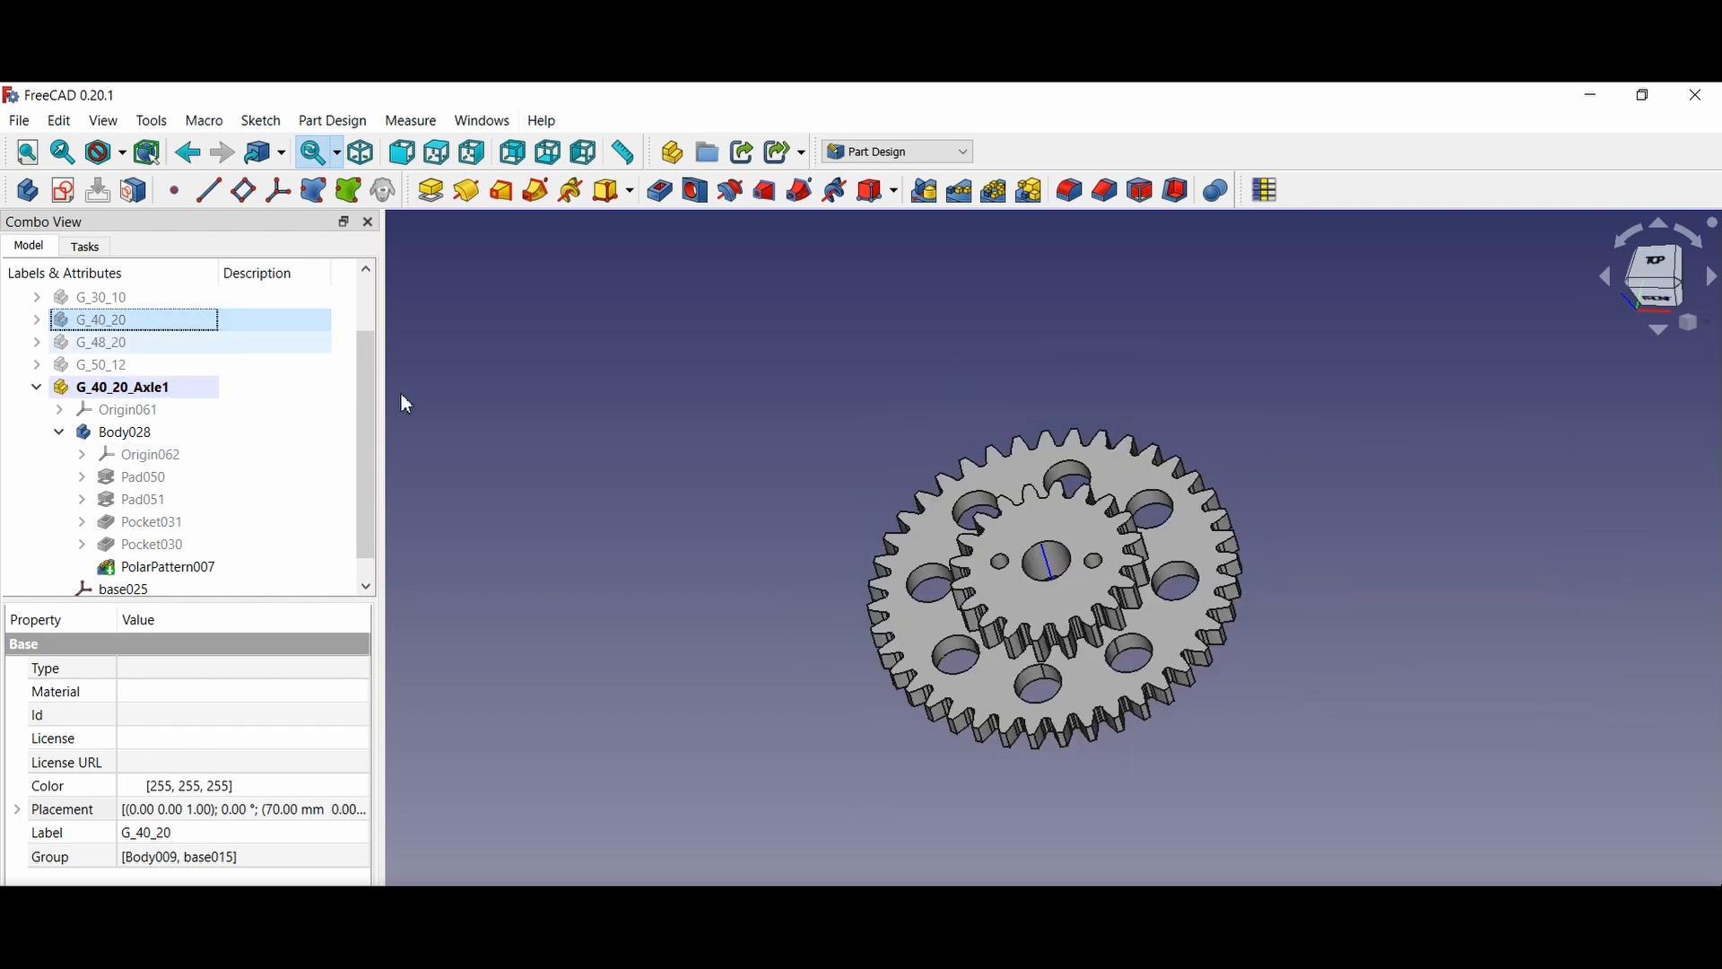
pyautogui.click(484, 471)
pyautogui.click(118, 391)
pyautogui.press('space')
pyautogui.press('space')
pyautogui.click(789, 520)
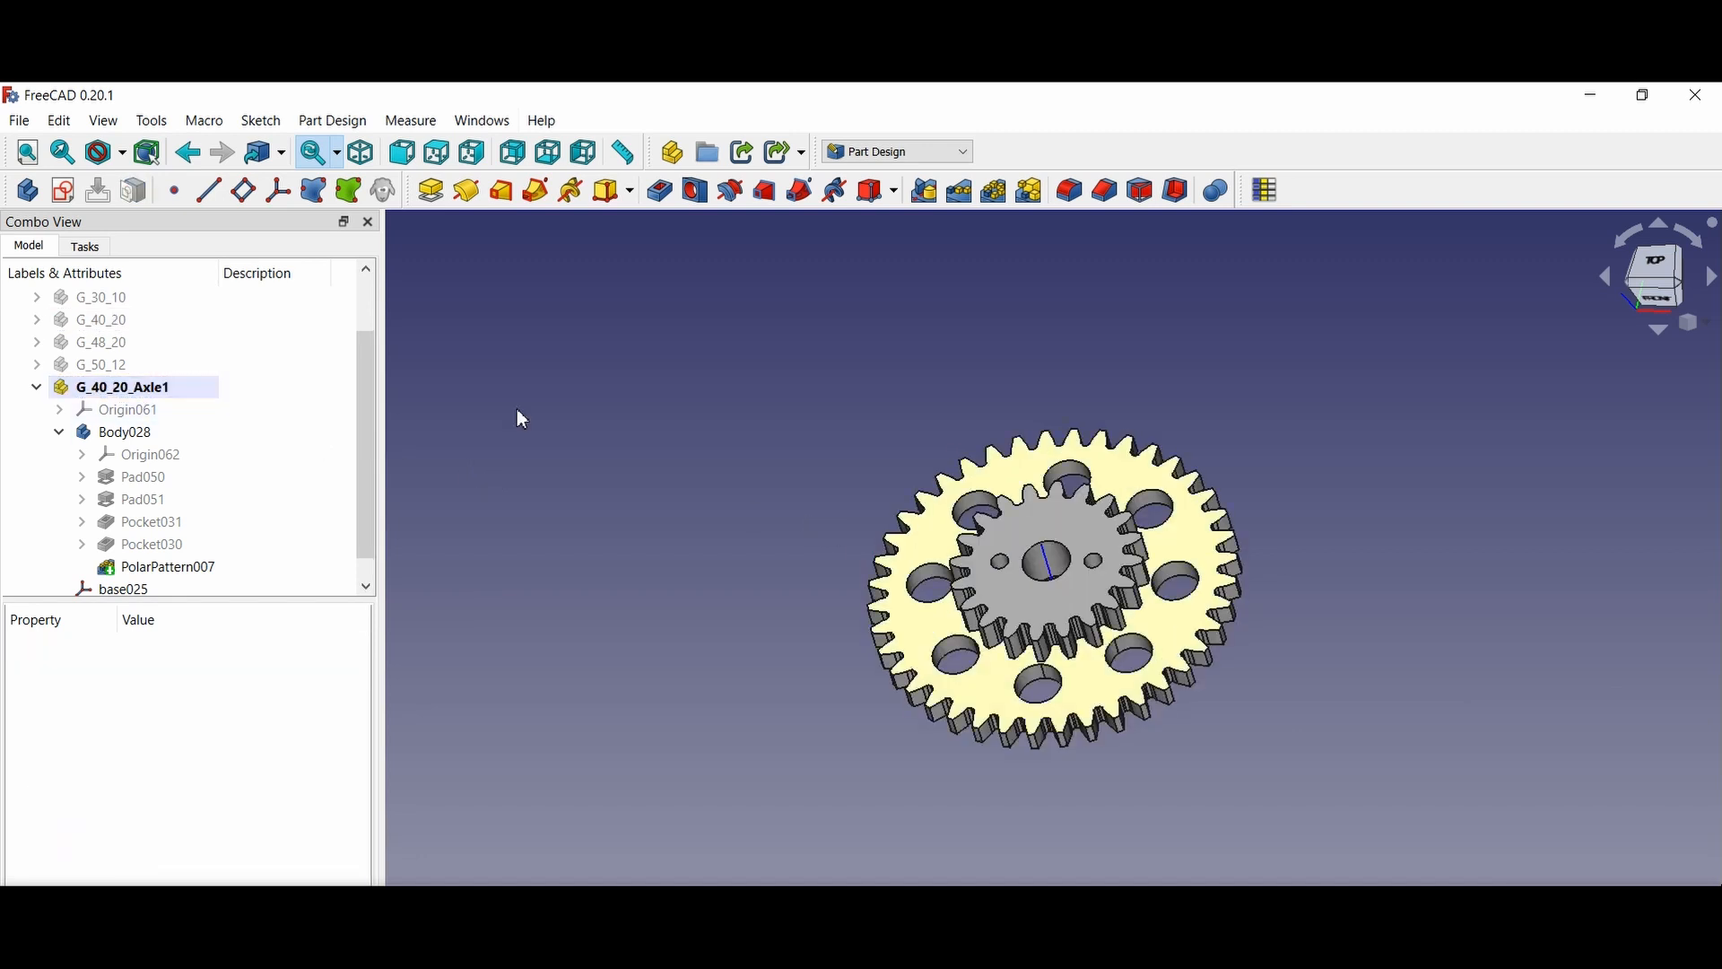
# Make the G_40_20 gear visible beside G_40_20_Axle1 for comparison
pyautogui.click(144, 321)
pyautogui.press('space')
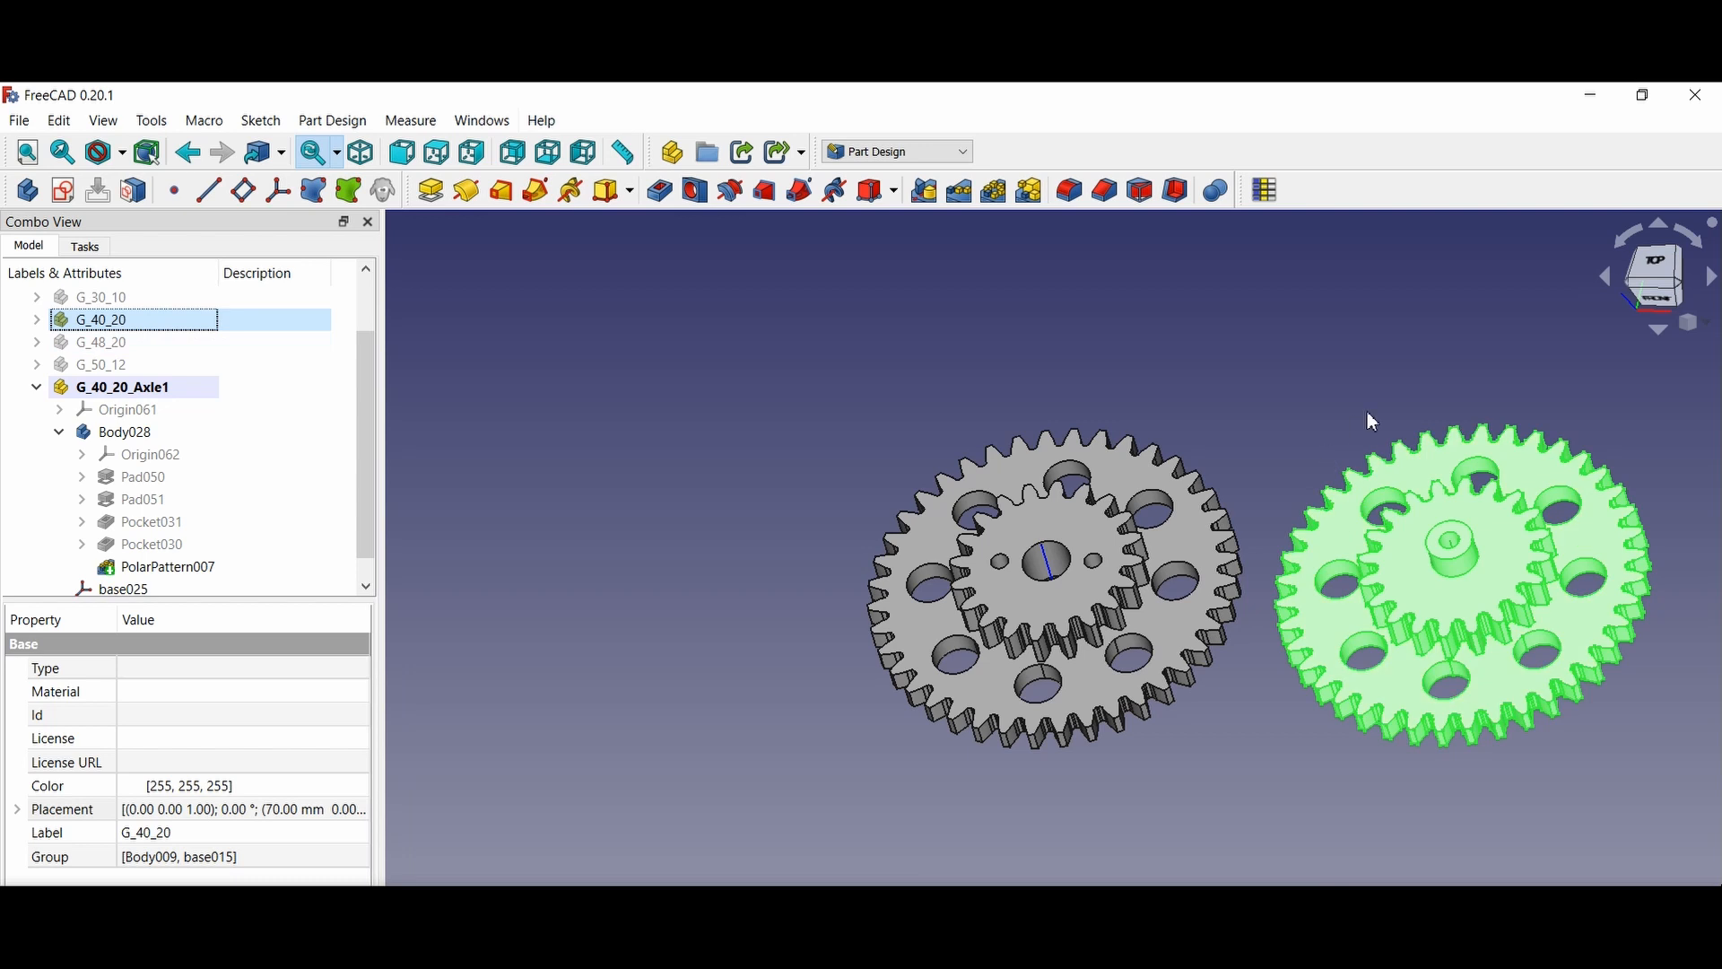
pyautogui.click(1371, 420)
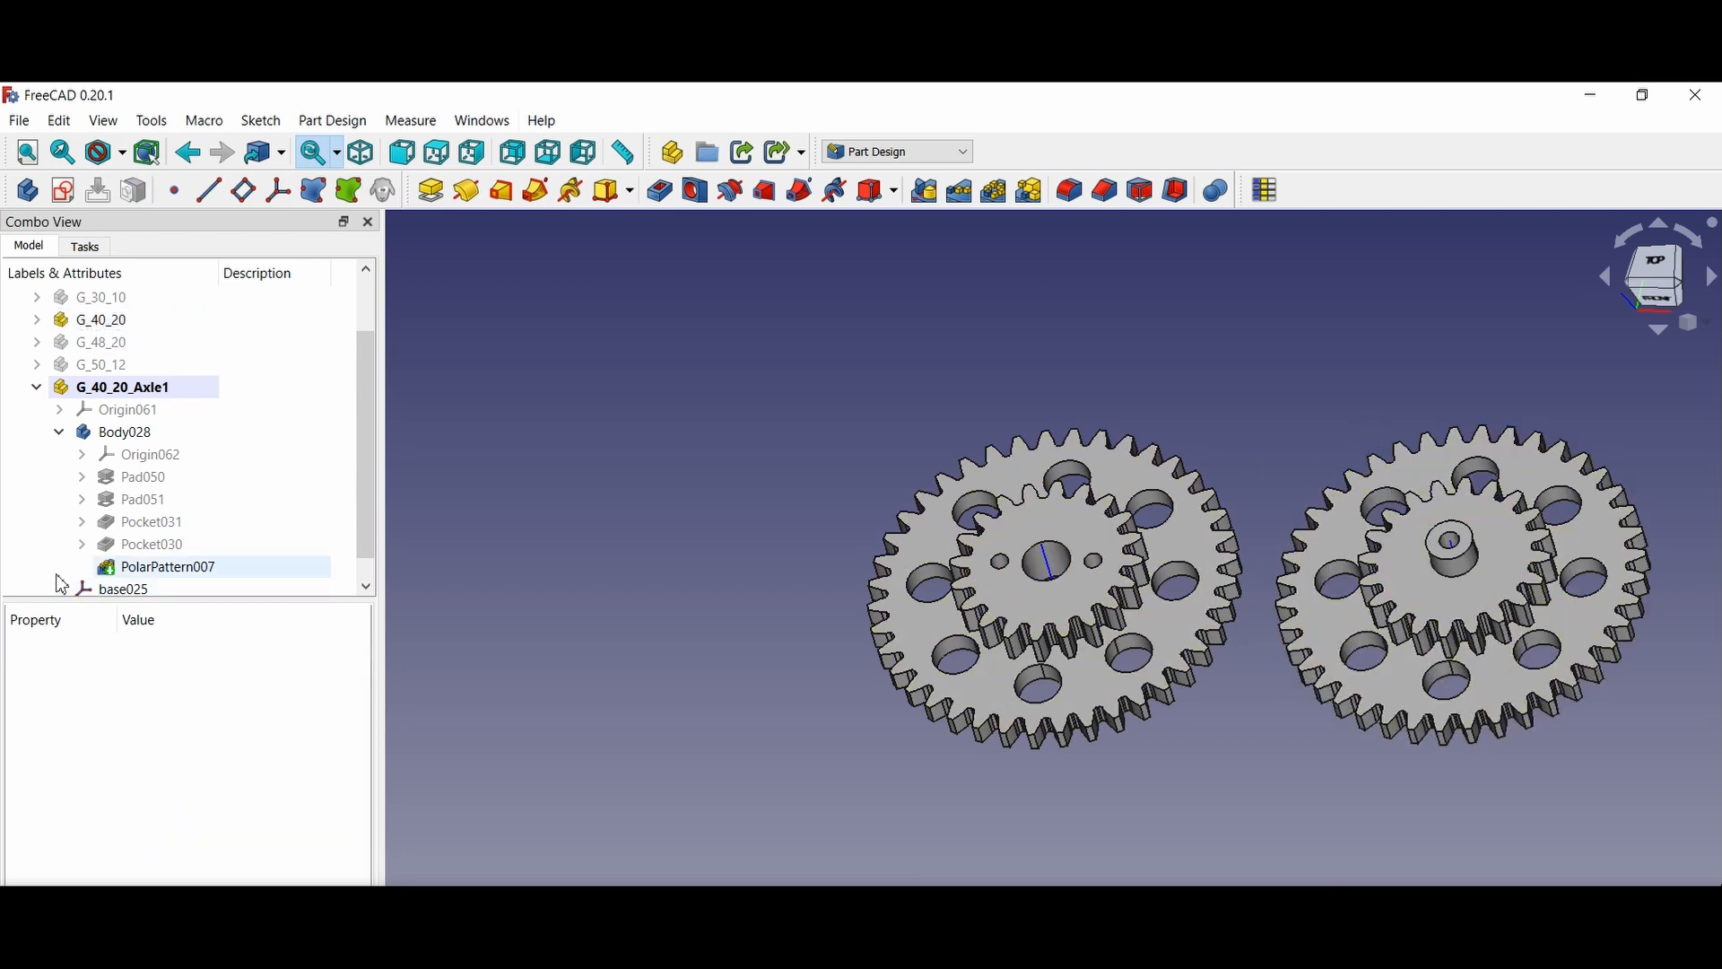
# In the Pocket031 sketch of G_40_20_Axle1, move the 8.2 mm diameter and 16 mm spacing dimensions clear of each other, and close the sketch
pyautogui.click(83, 522)
pyautogui.doubleClick(157, 544)
pyautogui.scroll(5, 1191, 596)
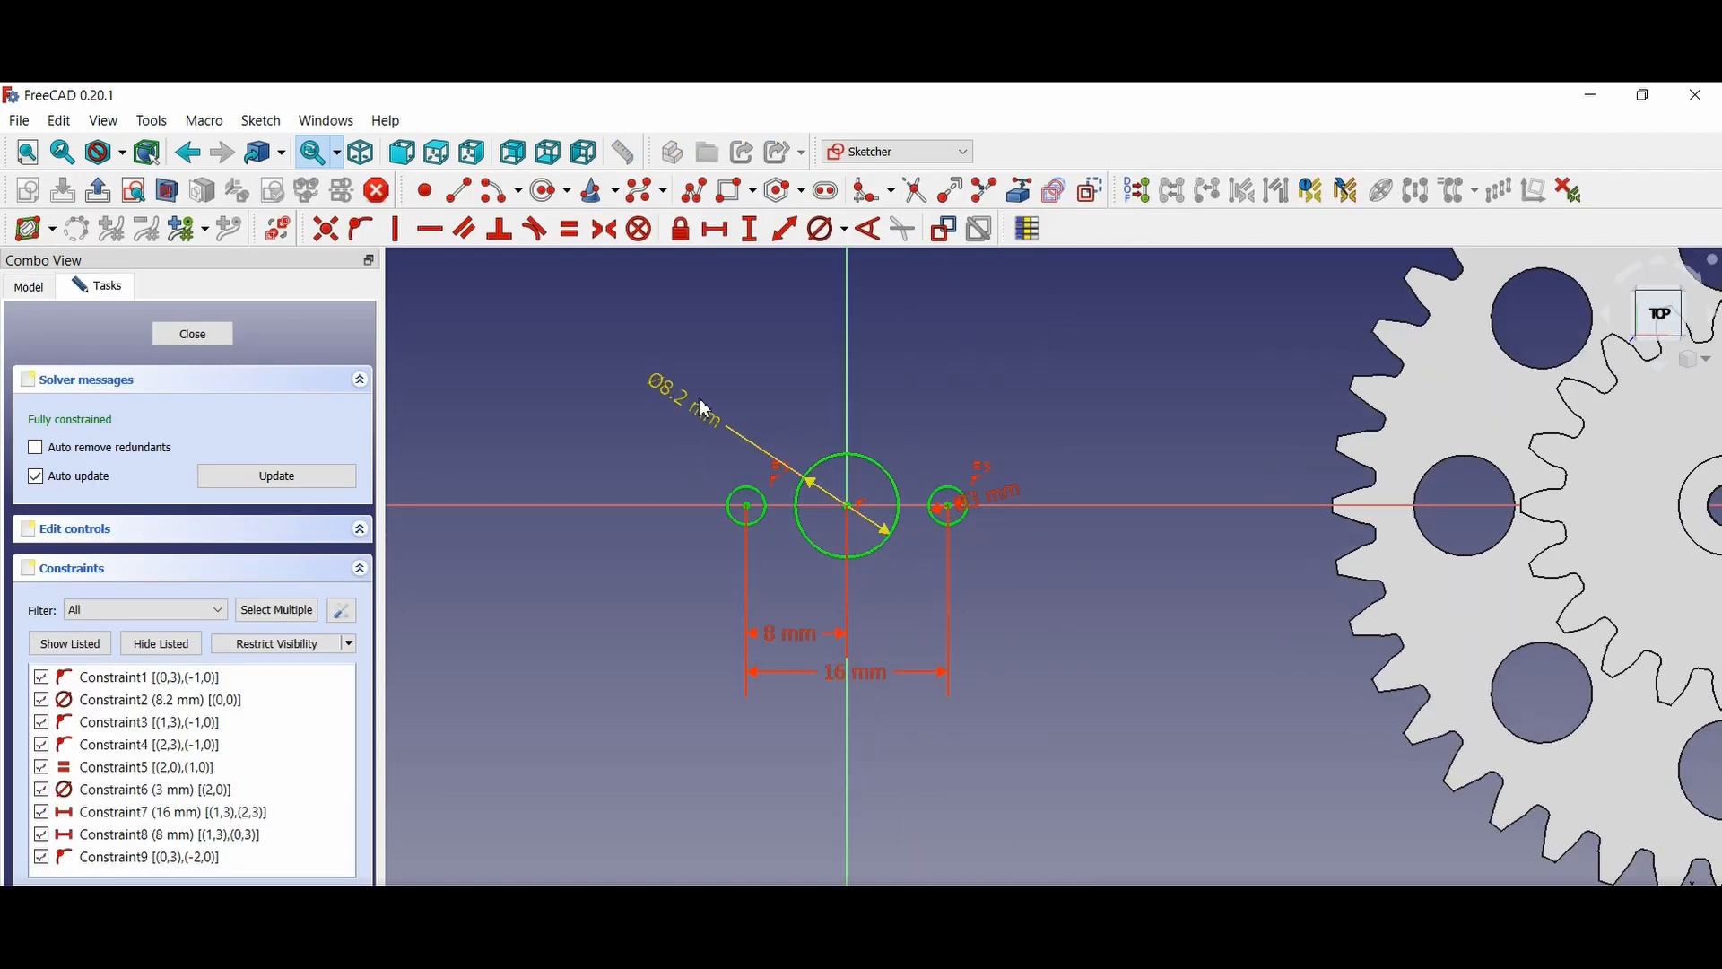
pyautogui.moveTo(702, 419); pyautogui.dragTo(574, 499)
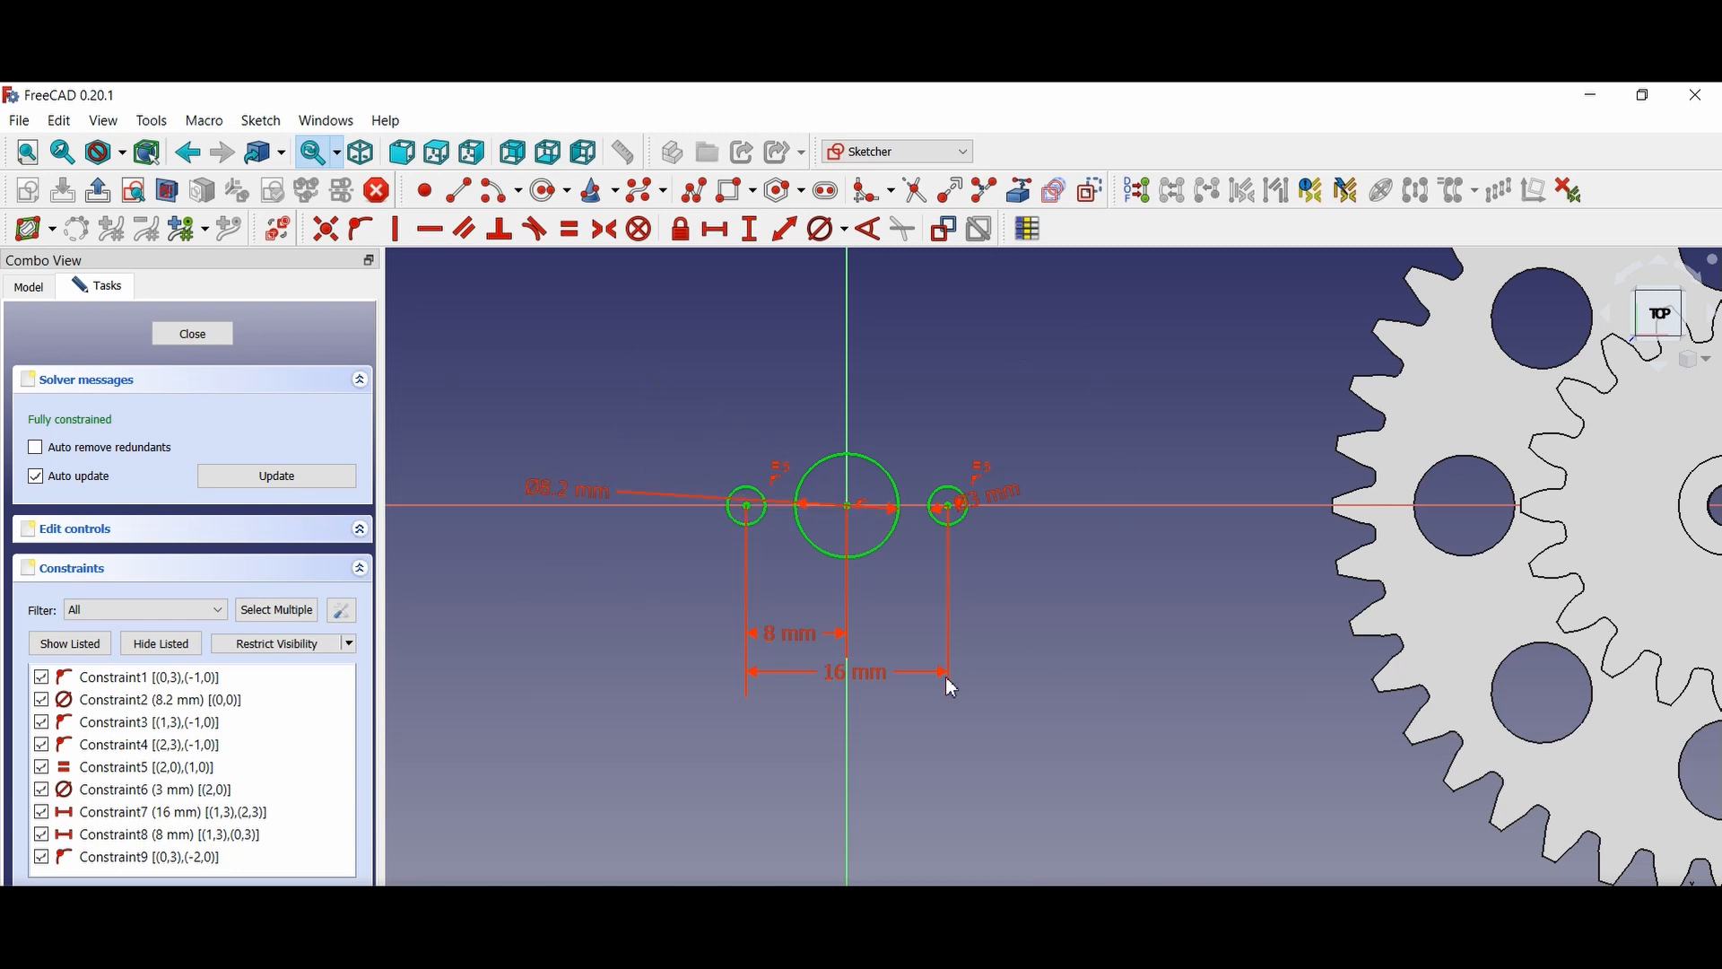
pyautogui.moveTo(883, 686); pyautogui.dragTo(896, 377)
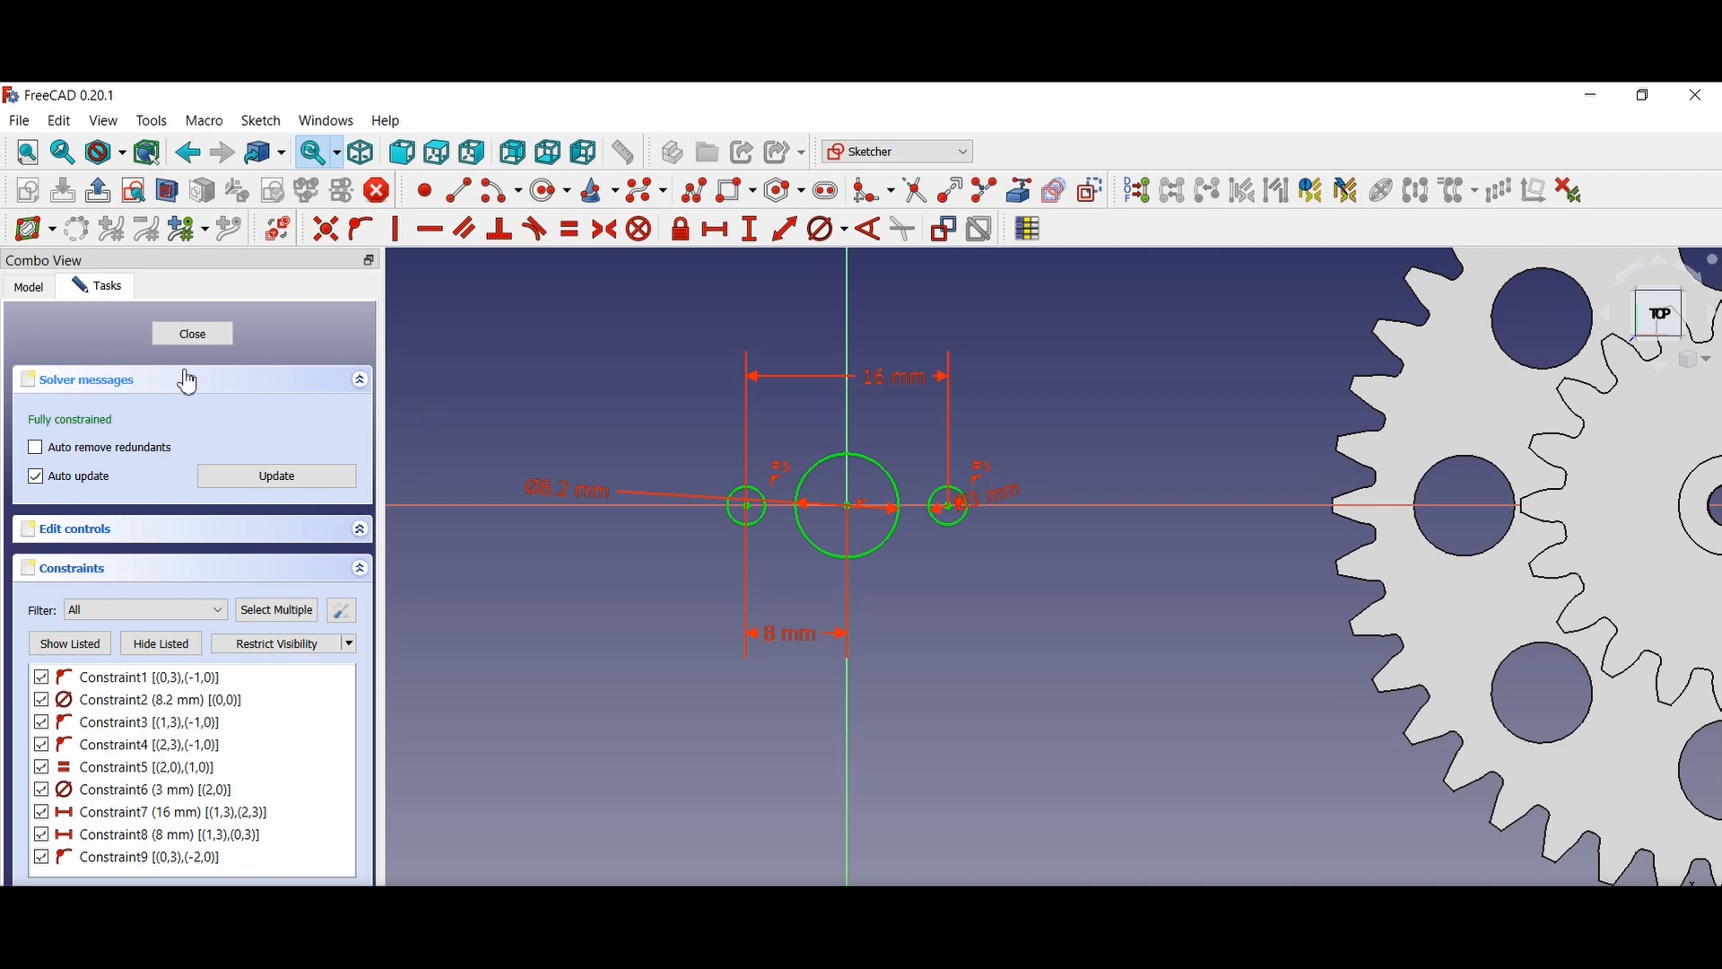
pyautogui.click(193, 332)
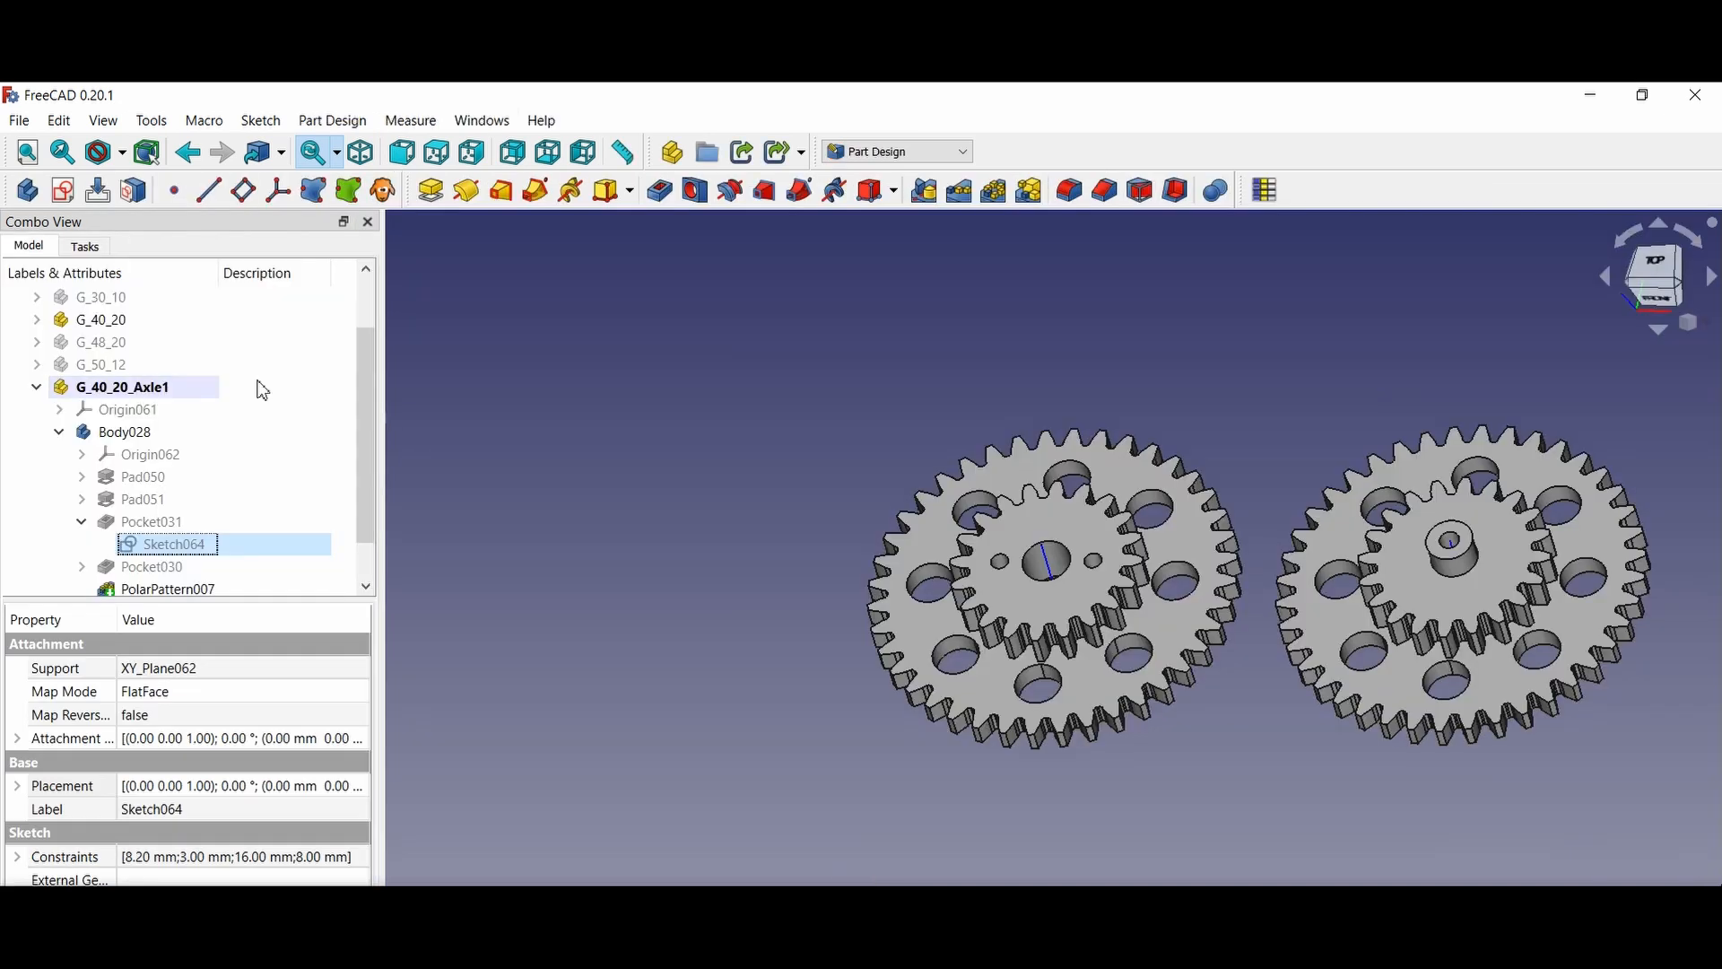
# Hide G_40_20_Axle1 and start a sketch on the XY plane in the body of G_40_20_Axle2, using the Wireframe draw style
pyautogui.click(171, 388)
pyautogui.press('space')
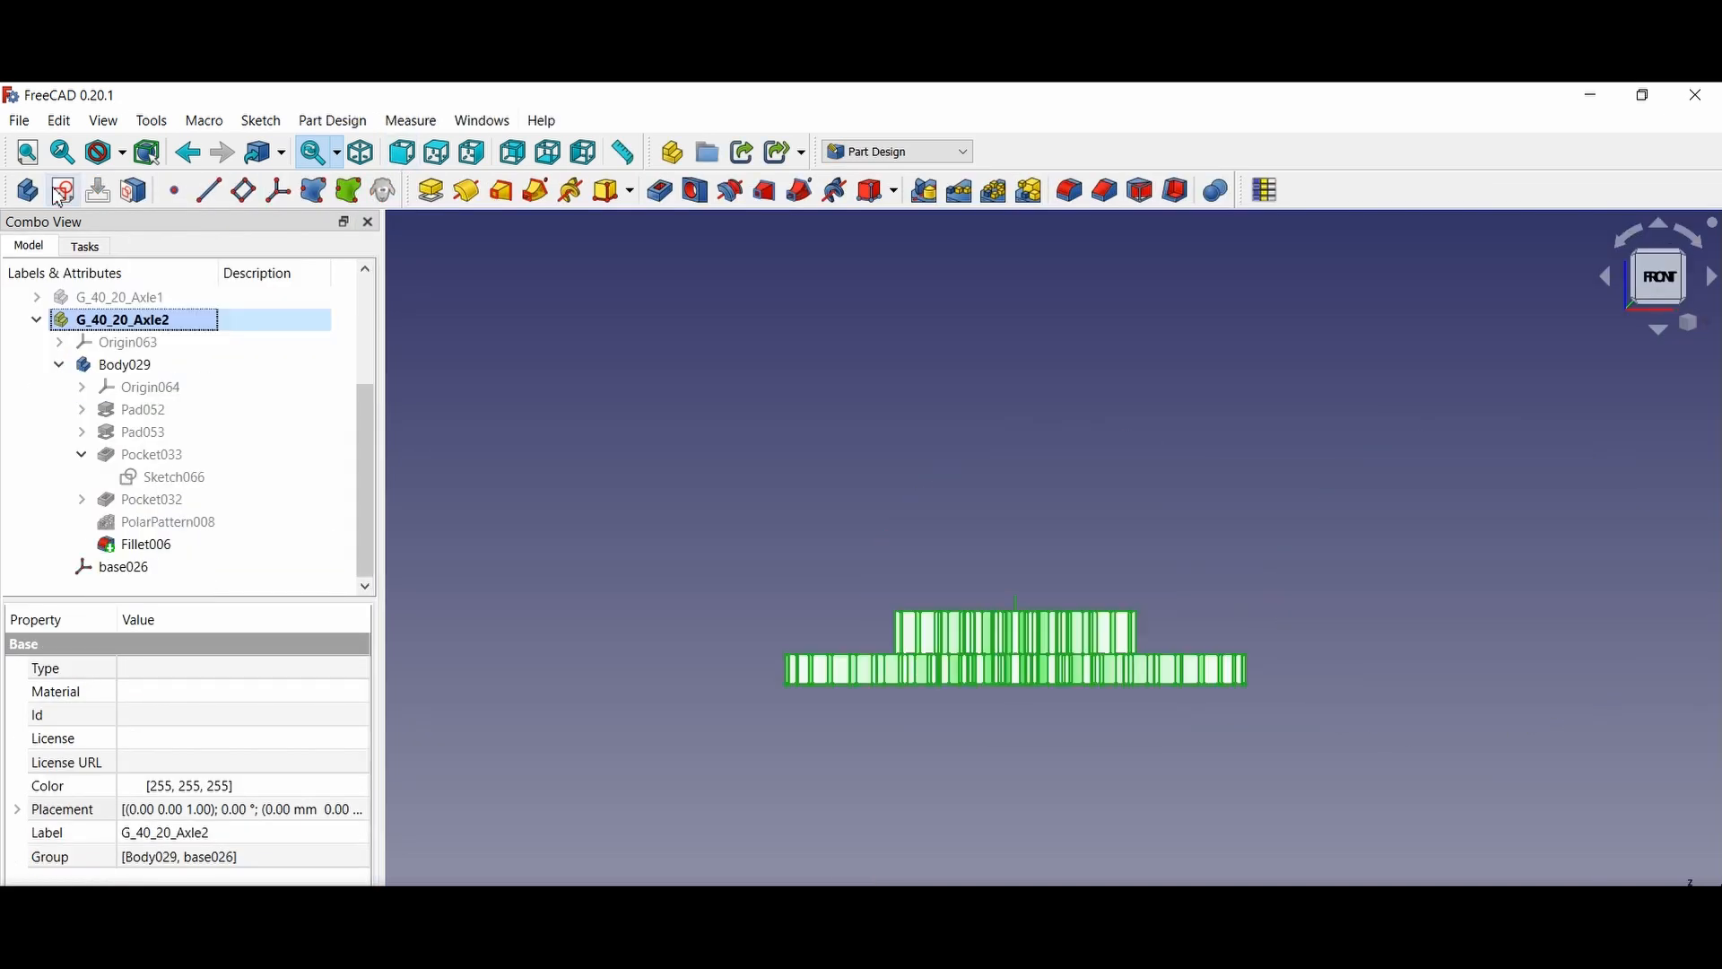
pyautogui.doubleClick(130, 366)
pyautogui.click(634, 492)
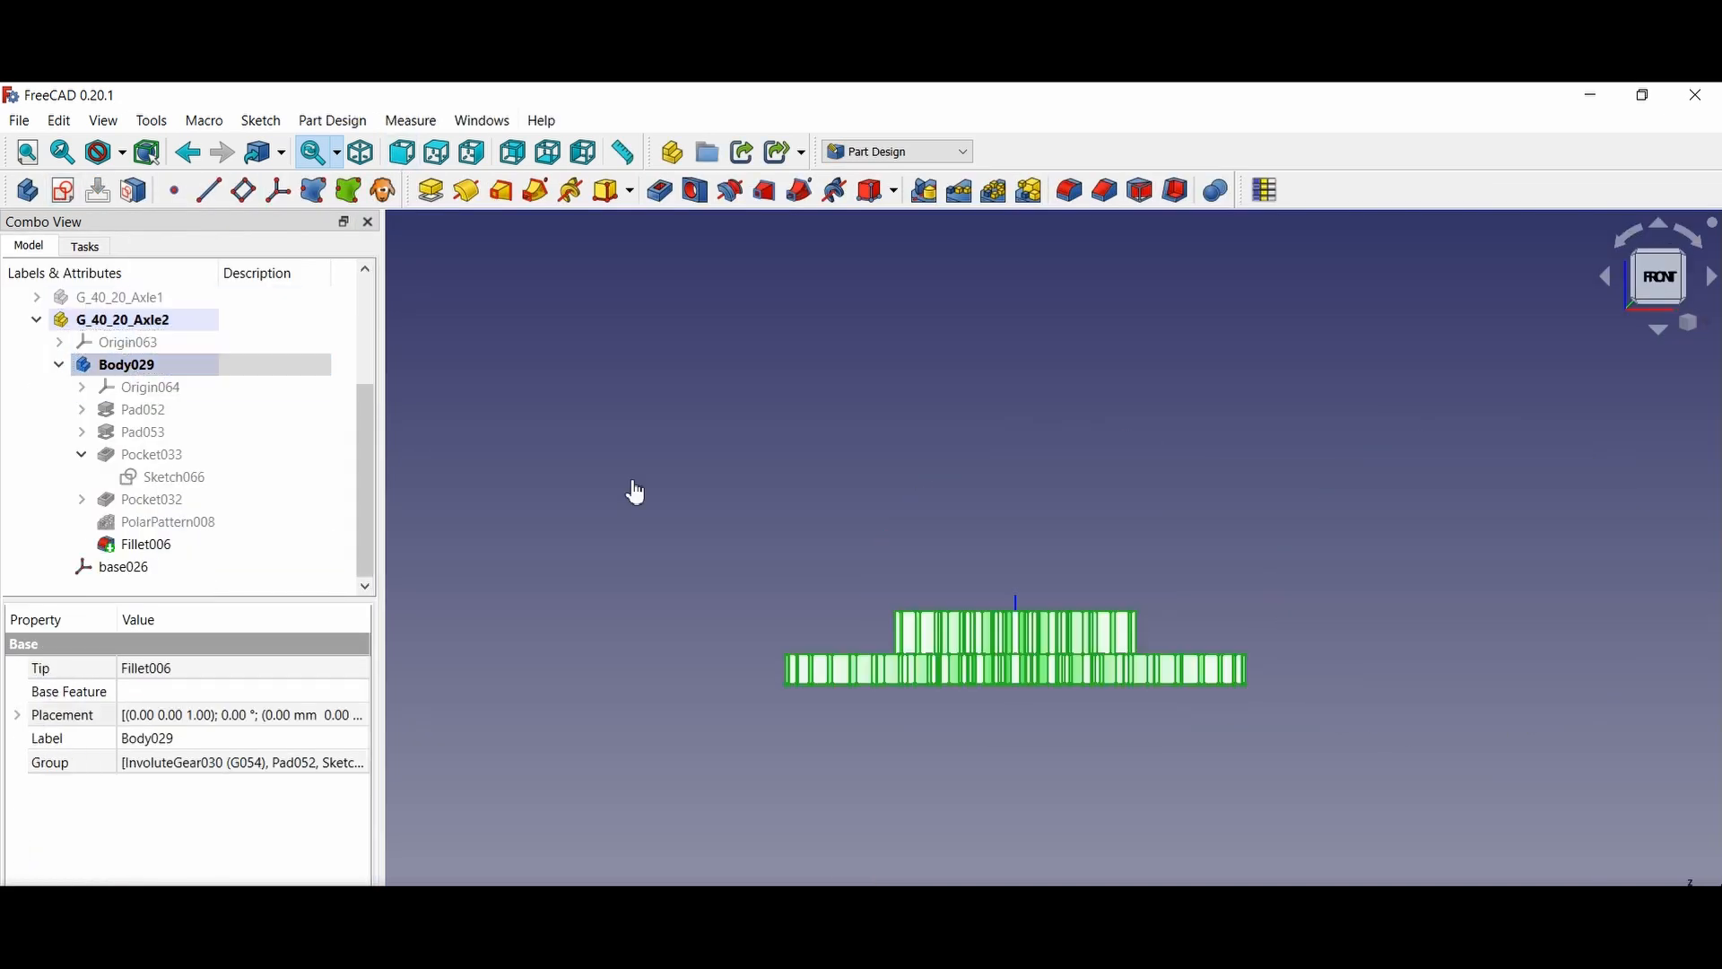
pyautogui.click(72, 195)
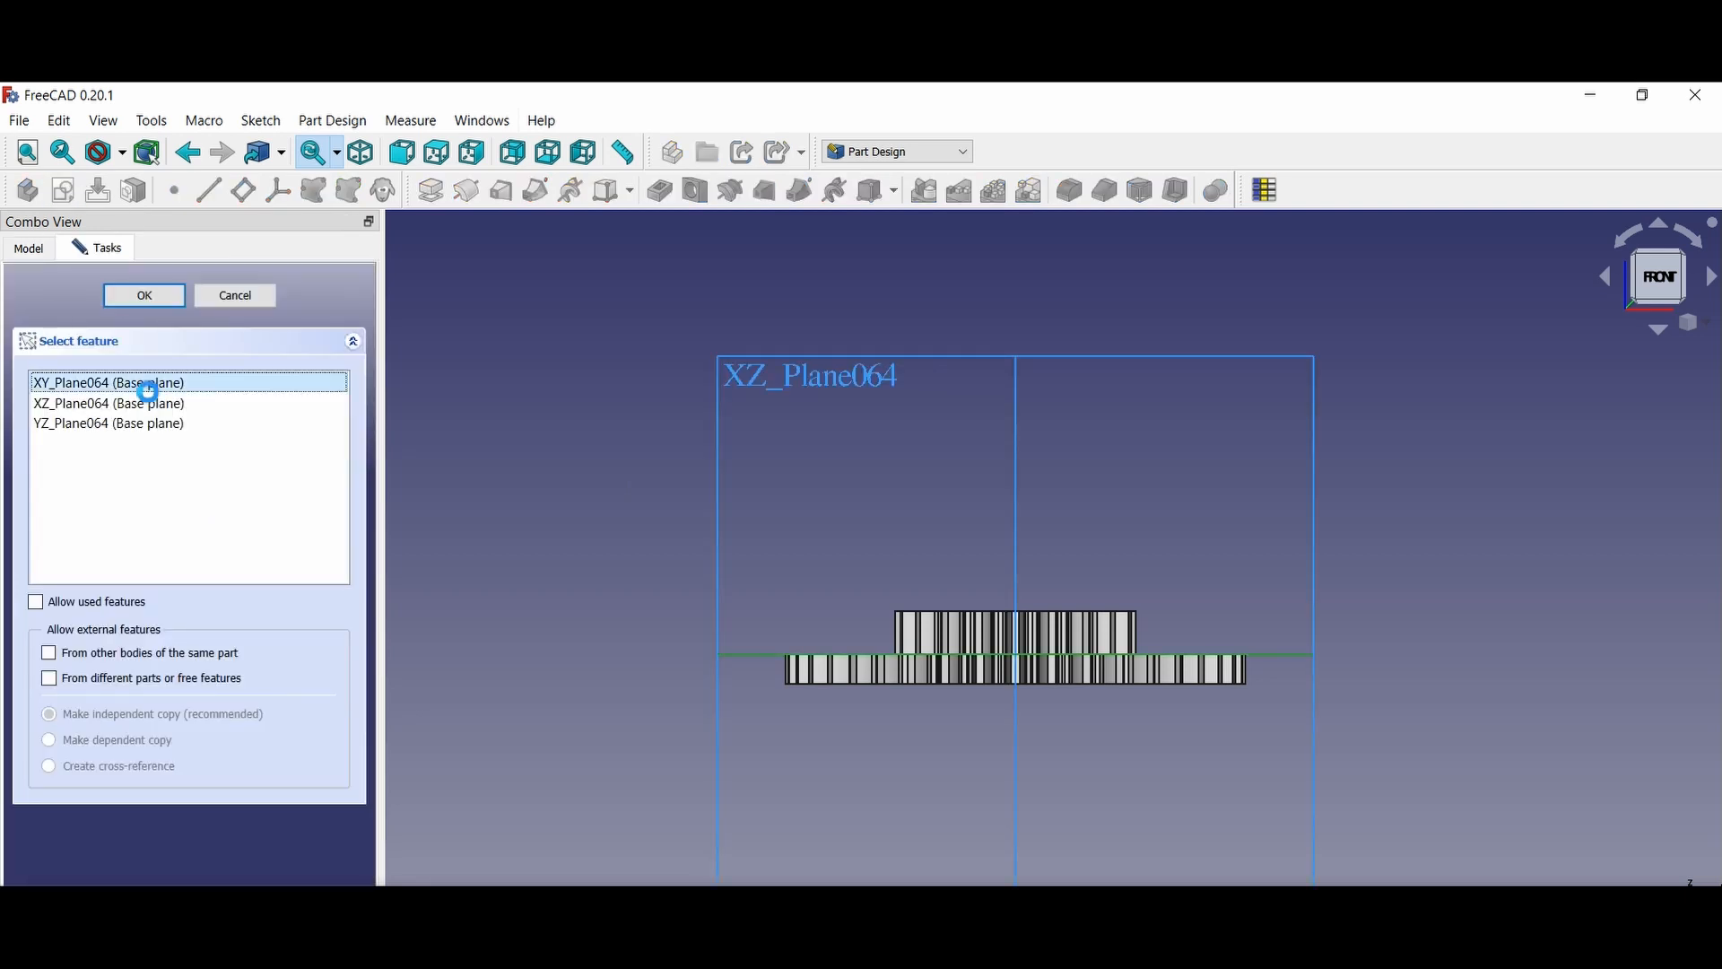
pyautogui.doubleClick(177, 388)
pyautogui.click(122, 152)
pyautogui.click(149, 234)
# Draw two concentric circles centred on the origin, about 7.6 mm and 13.2 mm in diameter
pyautogui.scroll(3, 1068, 534)
pyautogui.click(735, 190)
pyautogui.click(970, 543)
pyautogui.click(1002, 580)
pyautogui.click(971, 544)
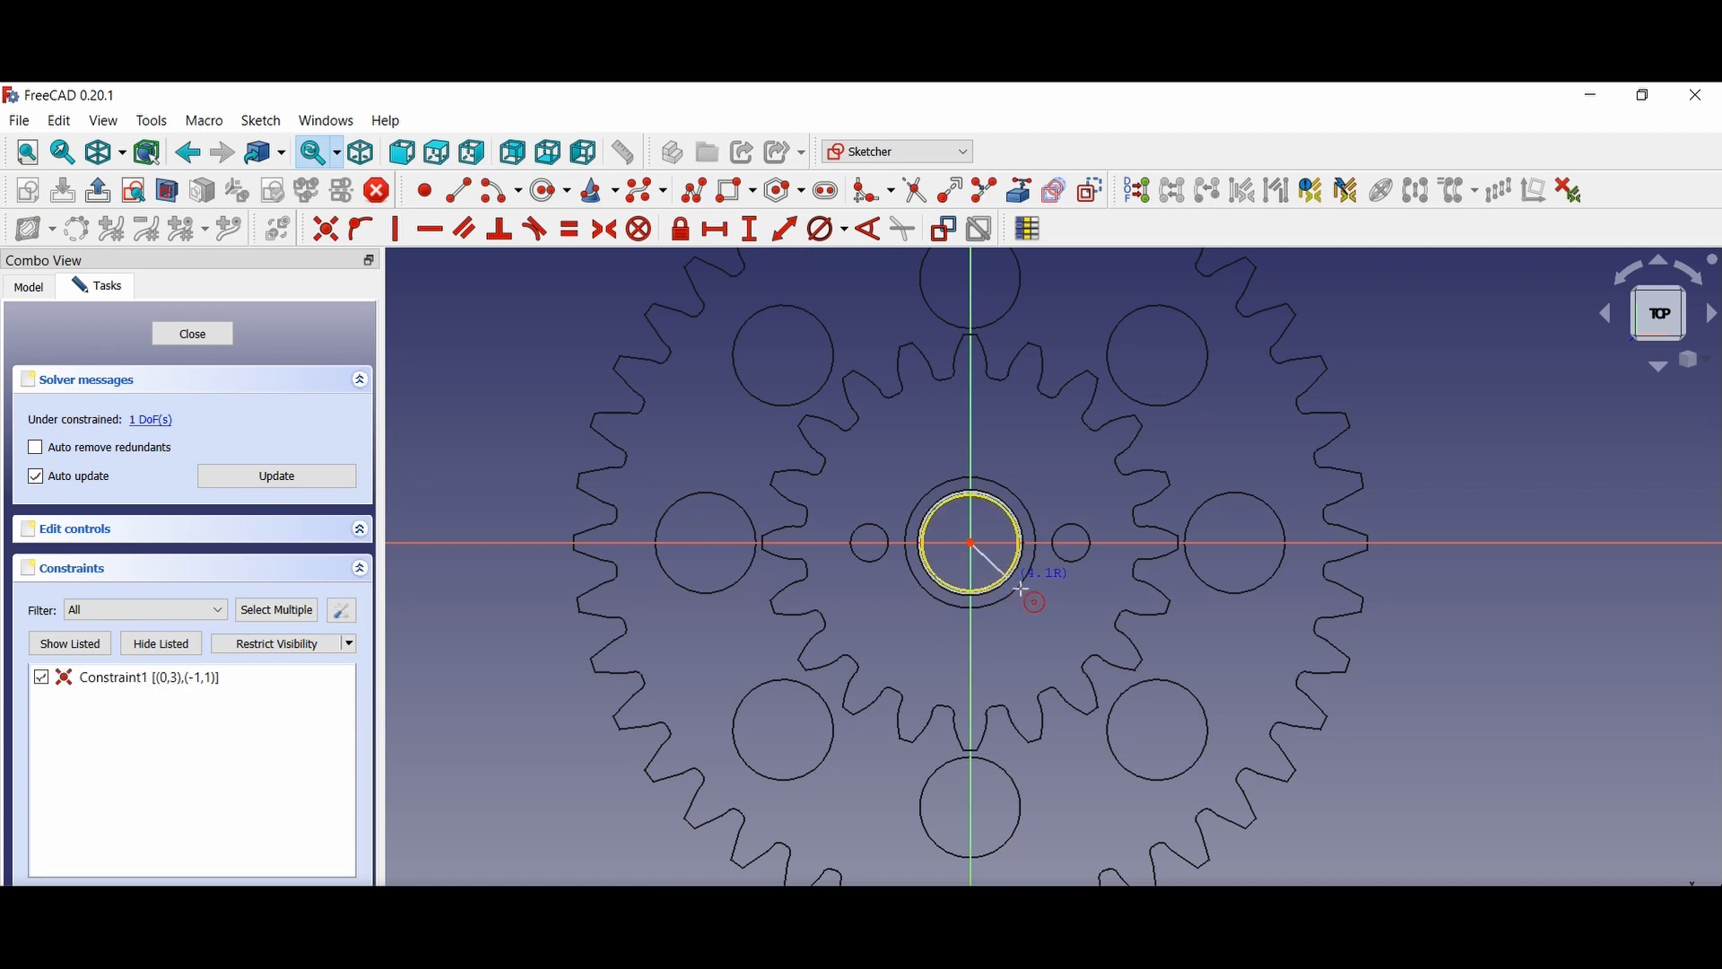
pyautogui.click(1048, 567)
pyautogui.scroll(4, 1082, 480)
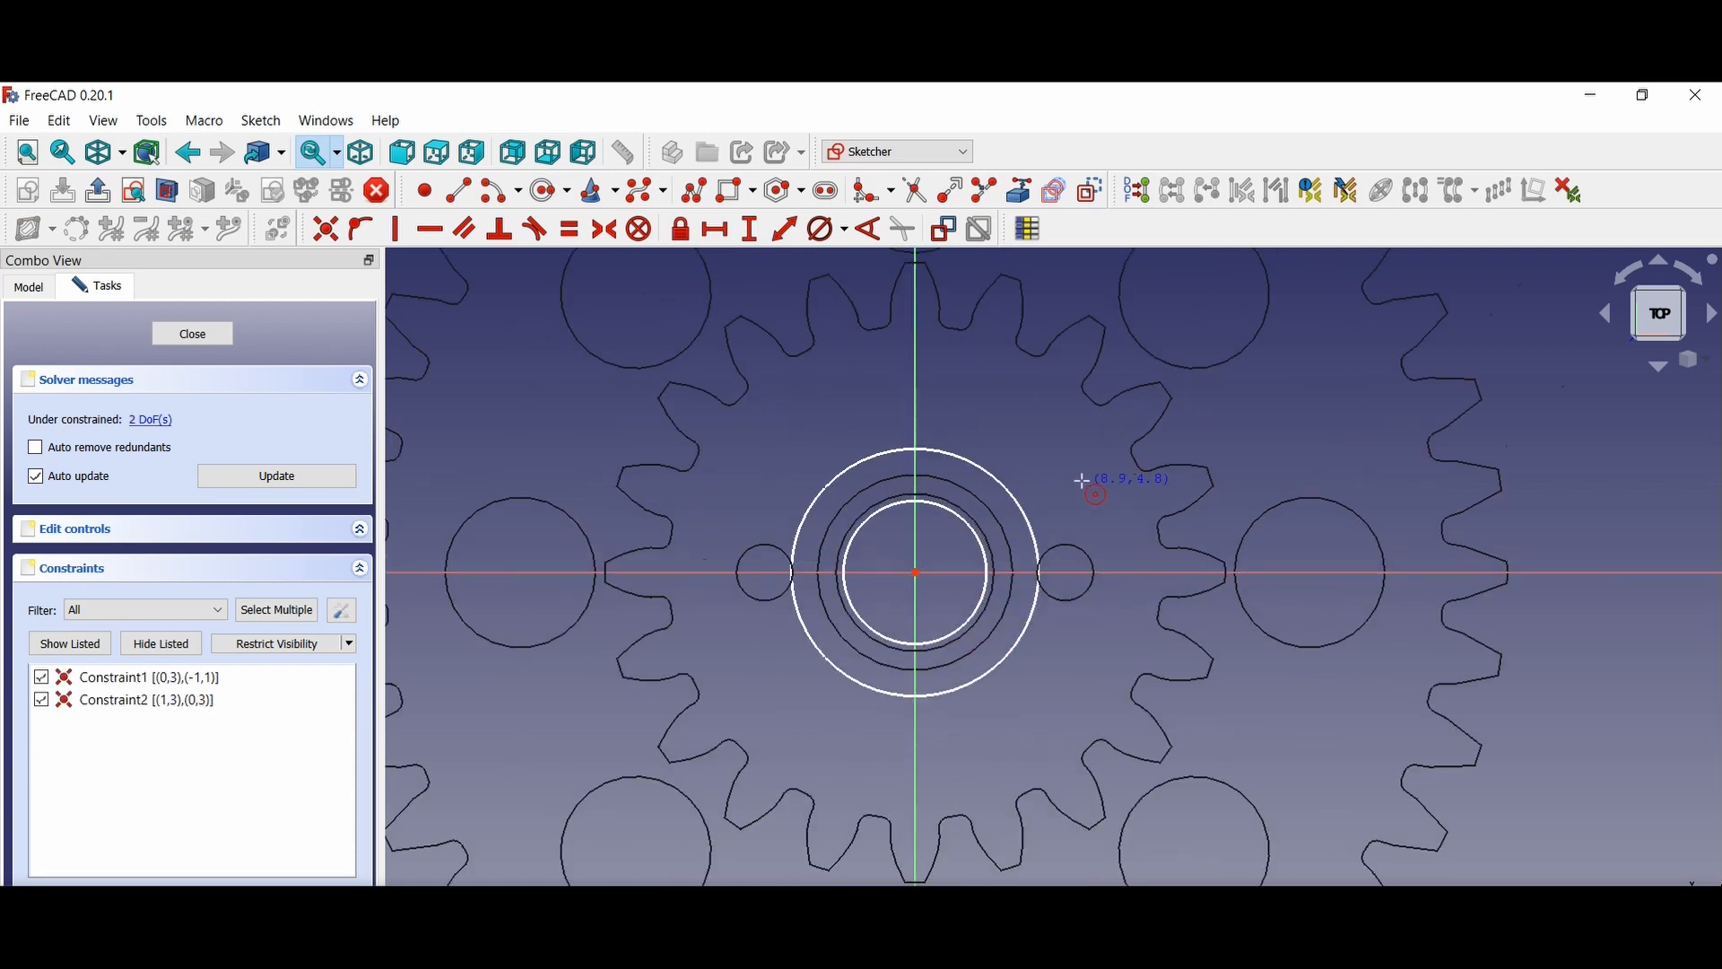
pyautogui.rightClick(1081, 481)
# Constrain the inner circle's diameter to 8.4 mm and the outer circle's to 13 mm, and close the sketch
pyautogui.click(915, 557)
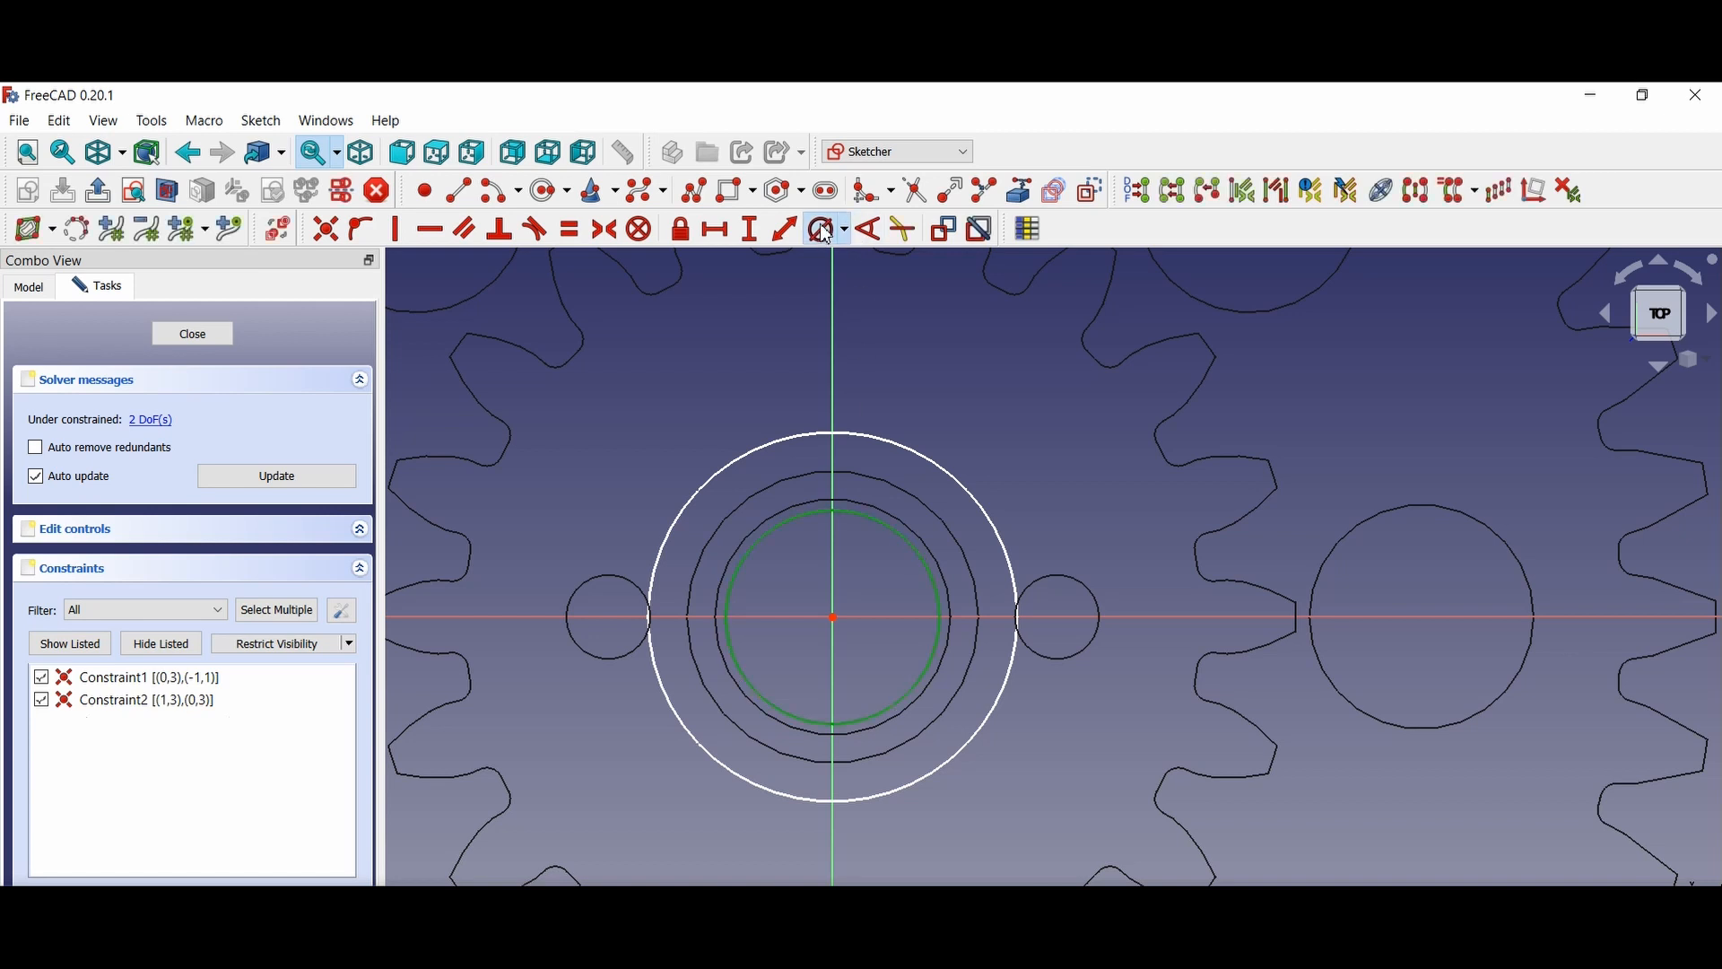
pyautogui.click(820, 229)
pyautogui.press('Return')
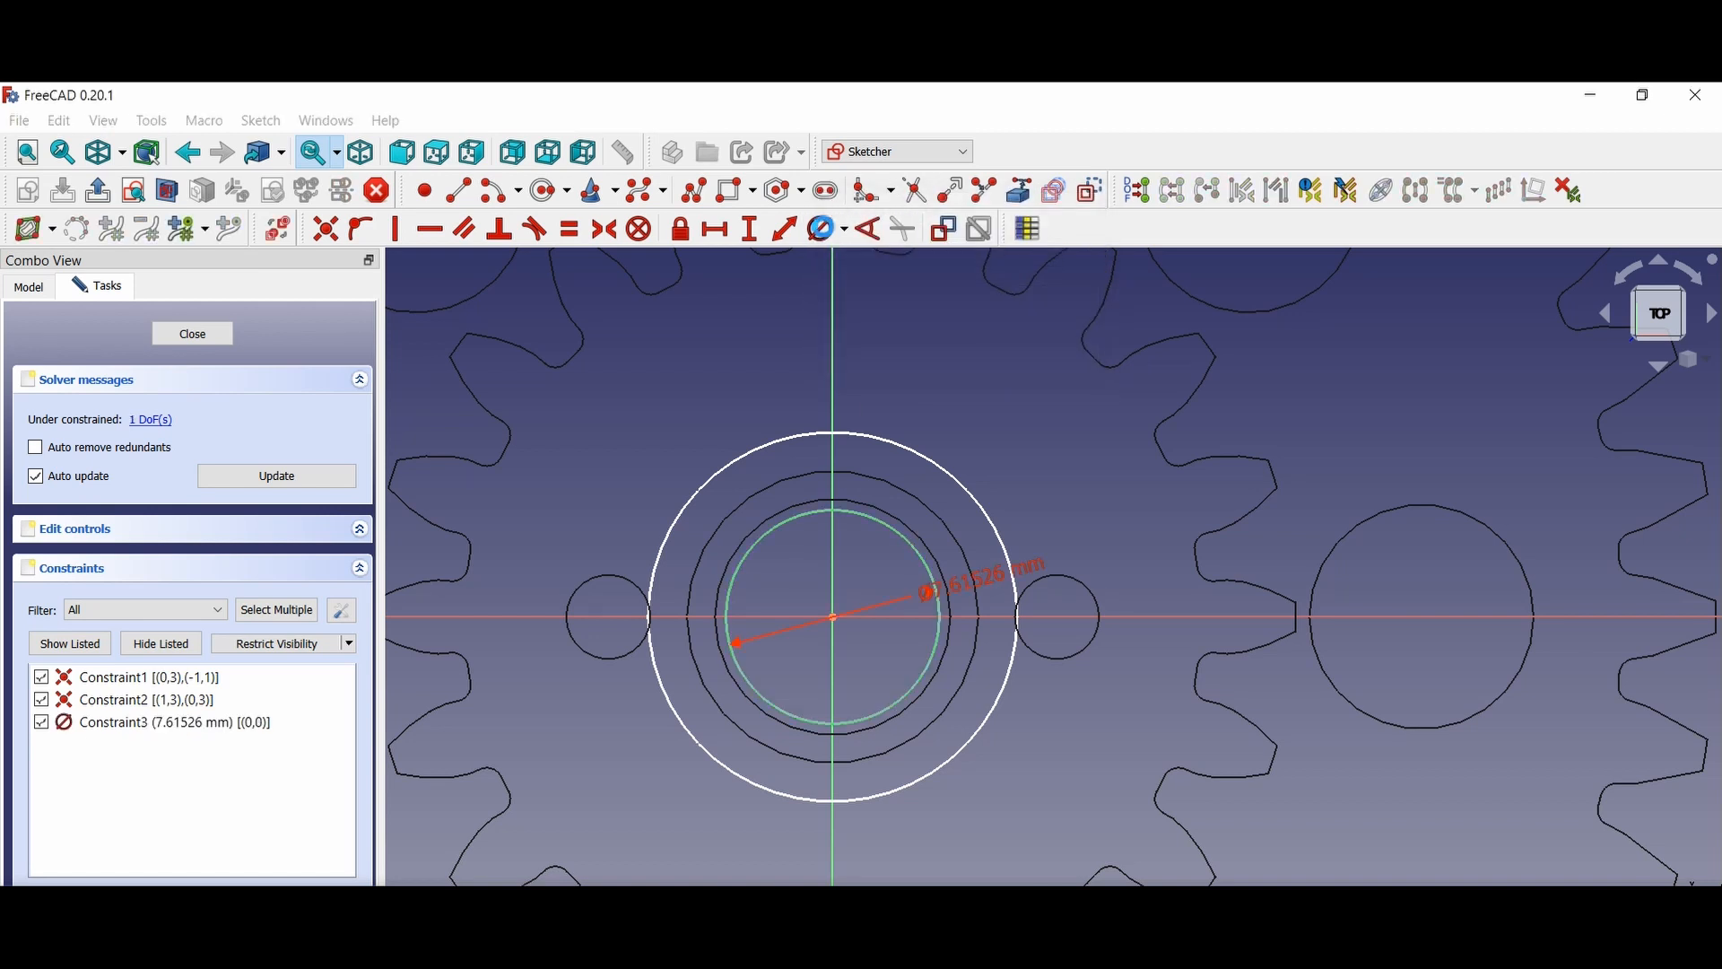
pyautogui.click(952, 492)
pyautogui.click(822, 230)
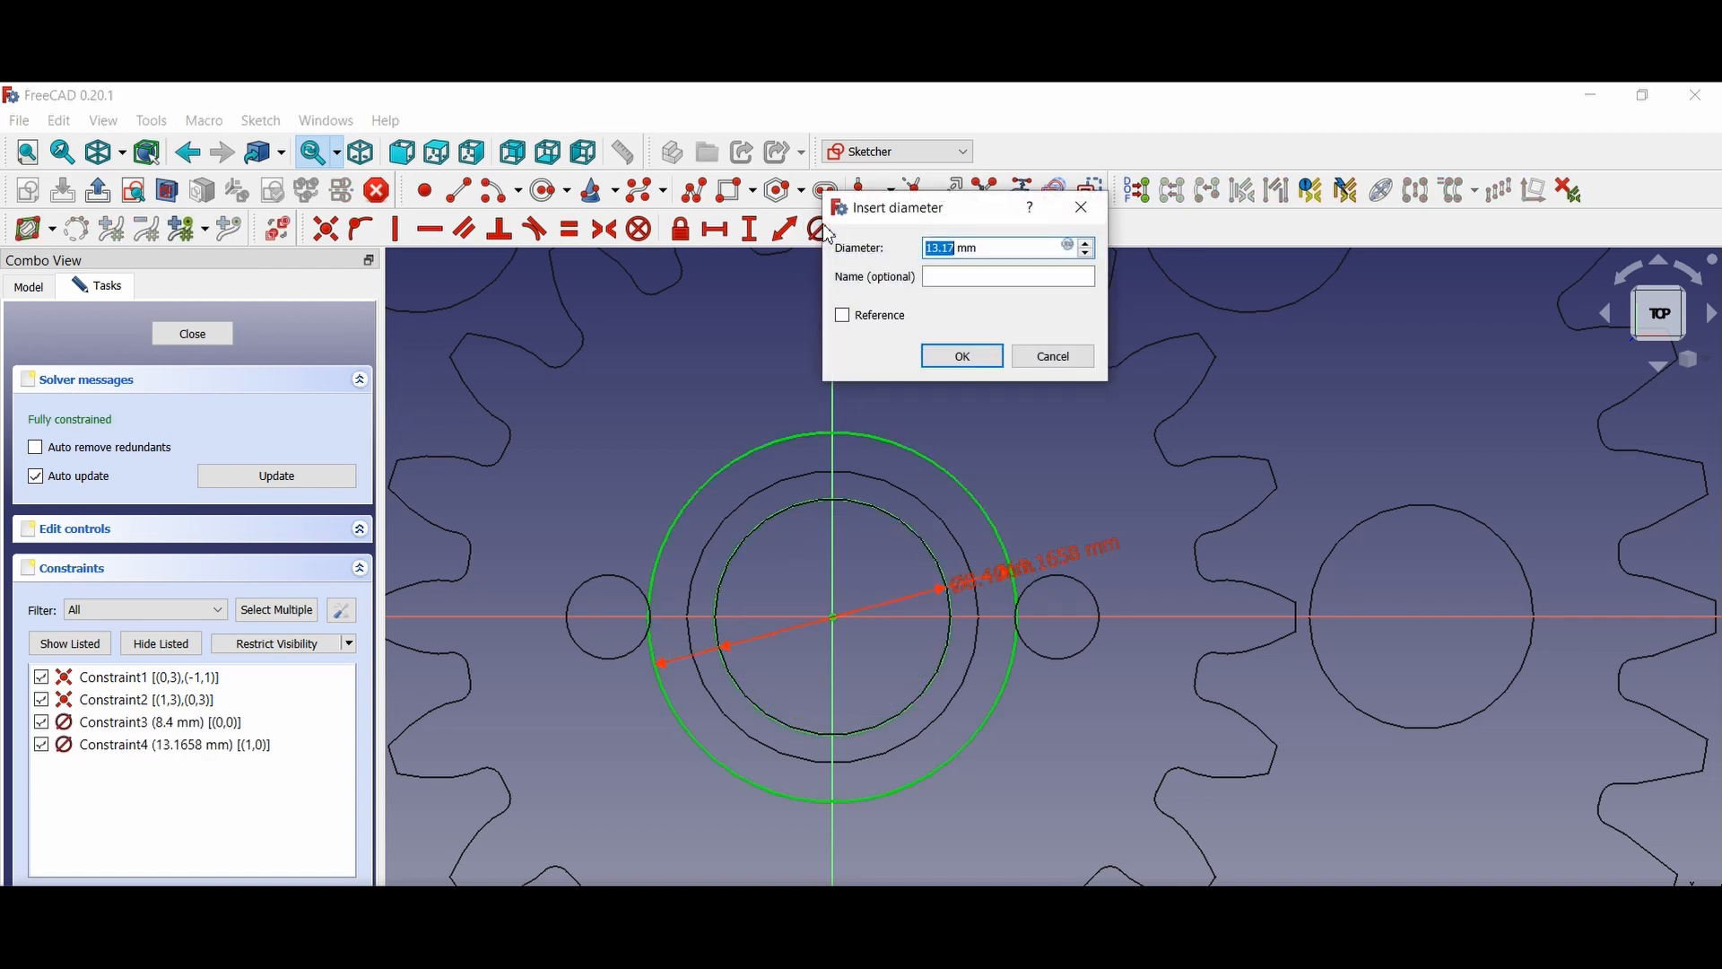
pyautogui.click(942, 357)
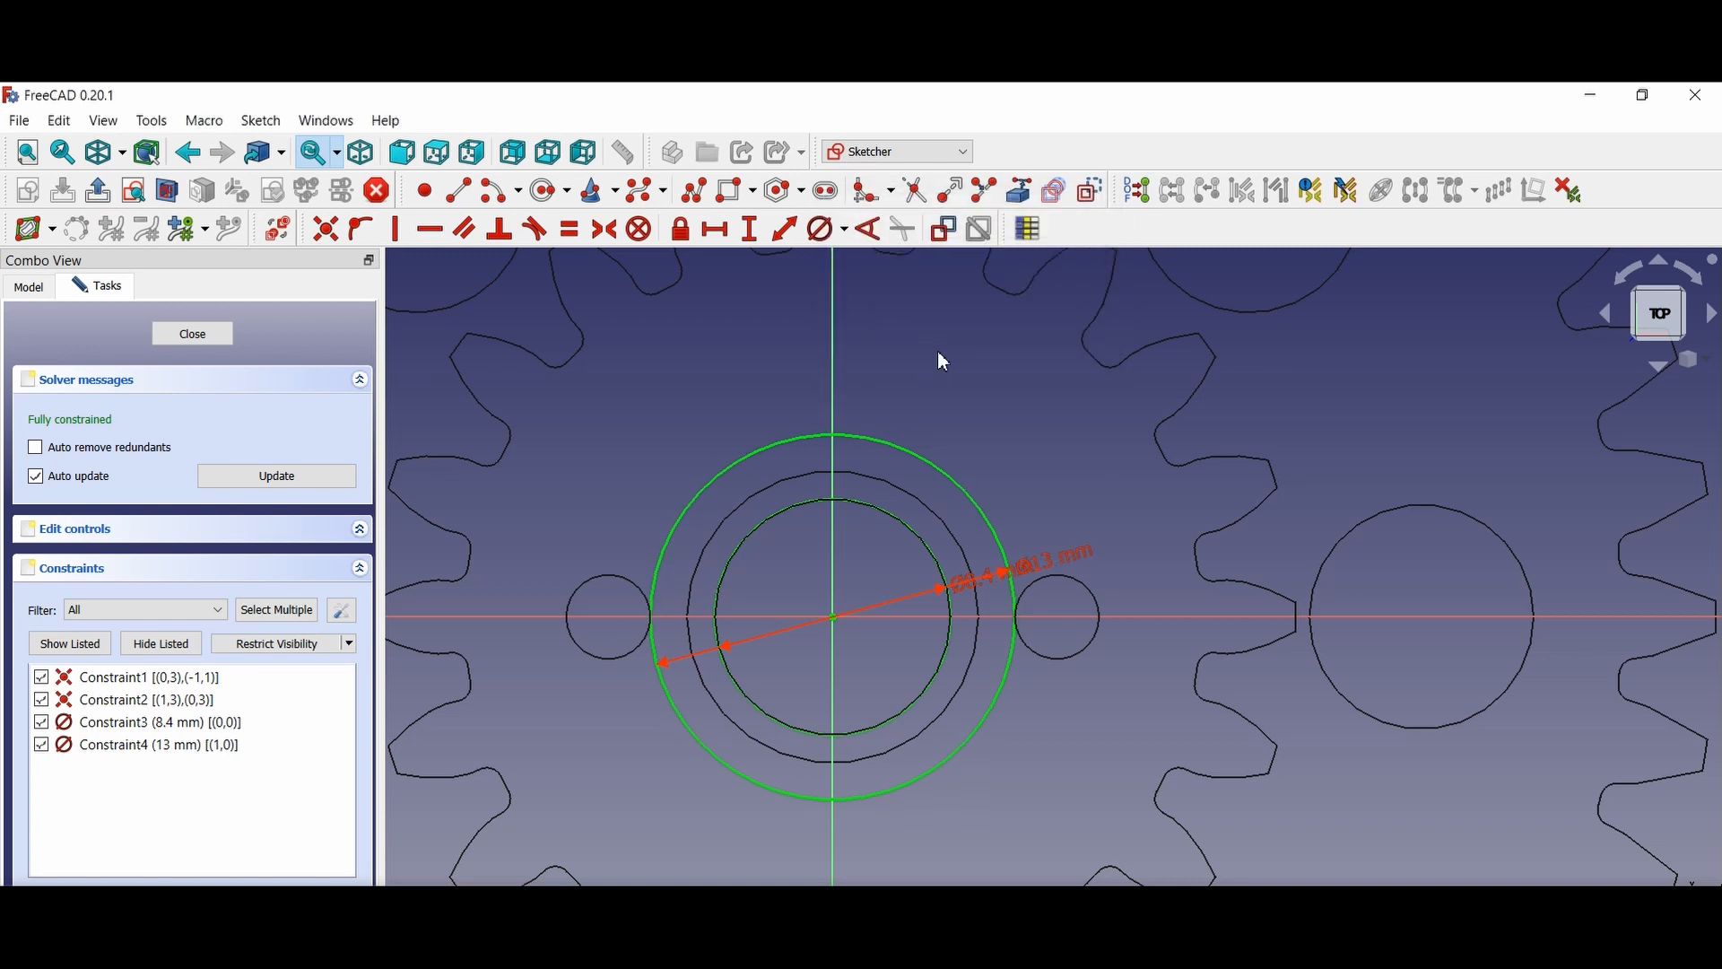
pyautogui.click(224, 336)
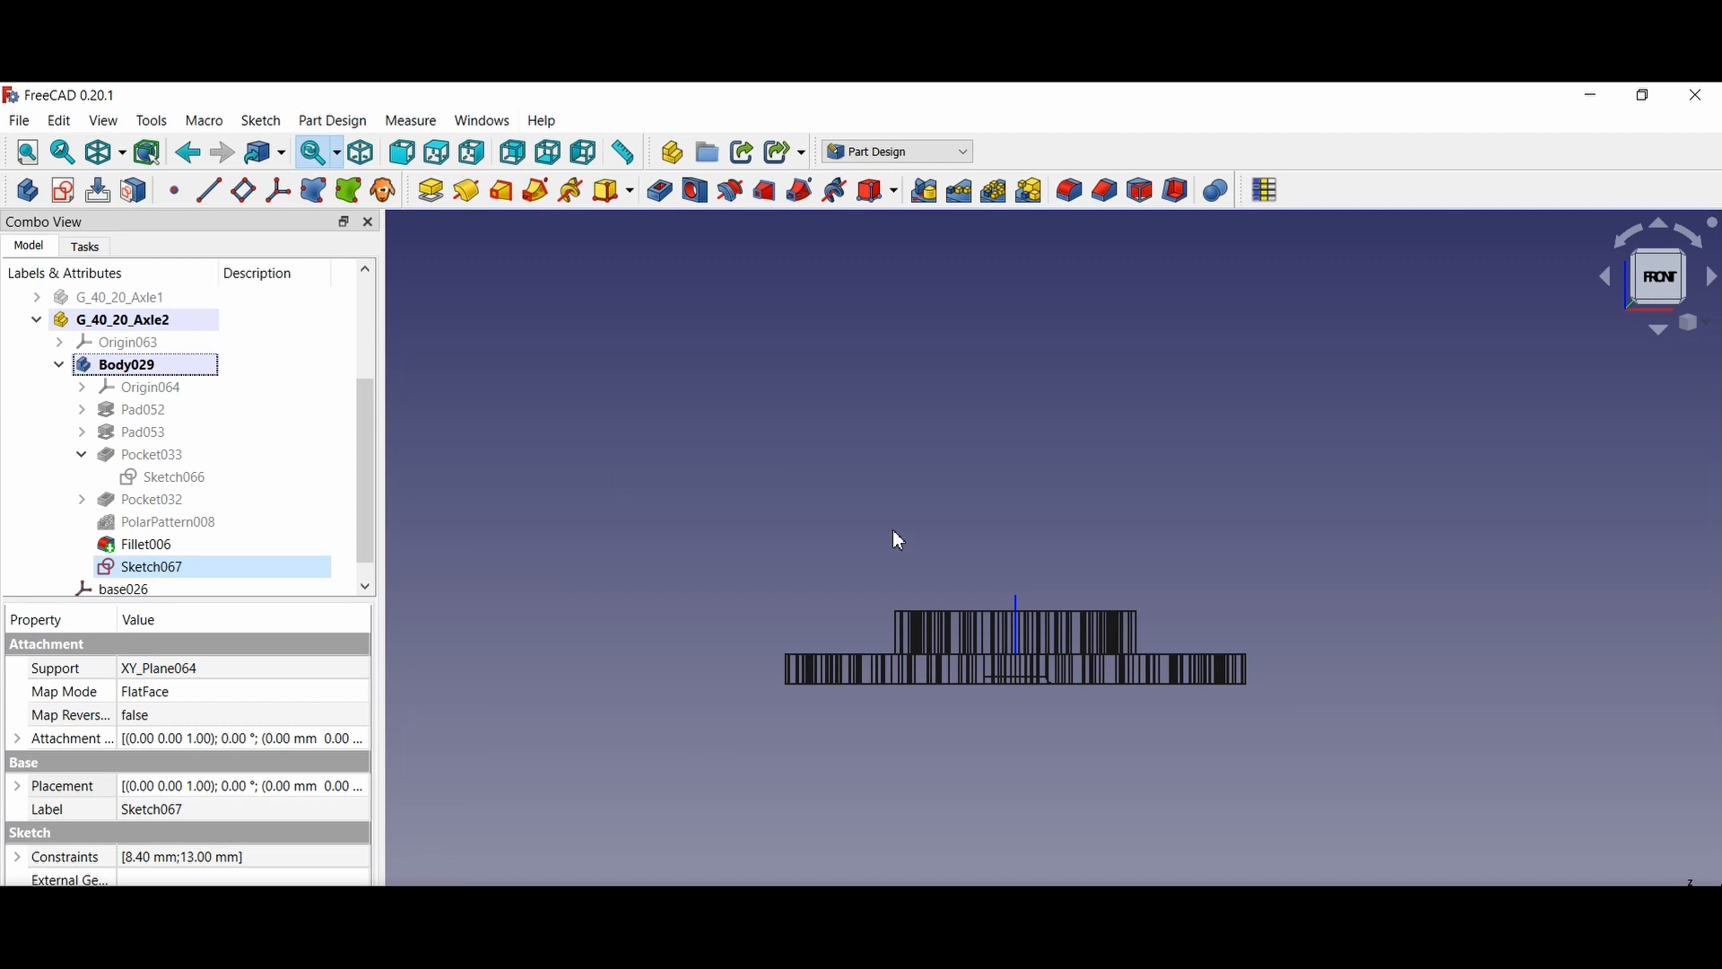
# Offset the two-circle sketch's attachment 6 mm along Z
pyautogui.click(348, 741)
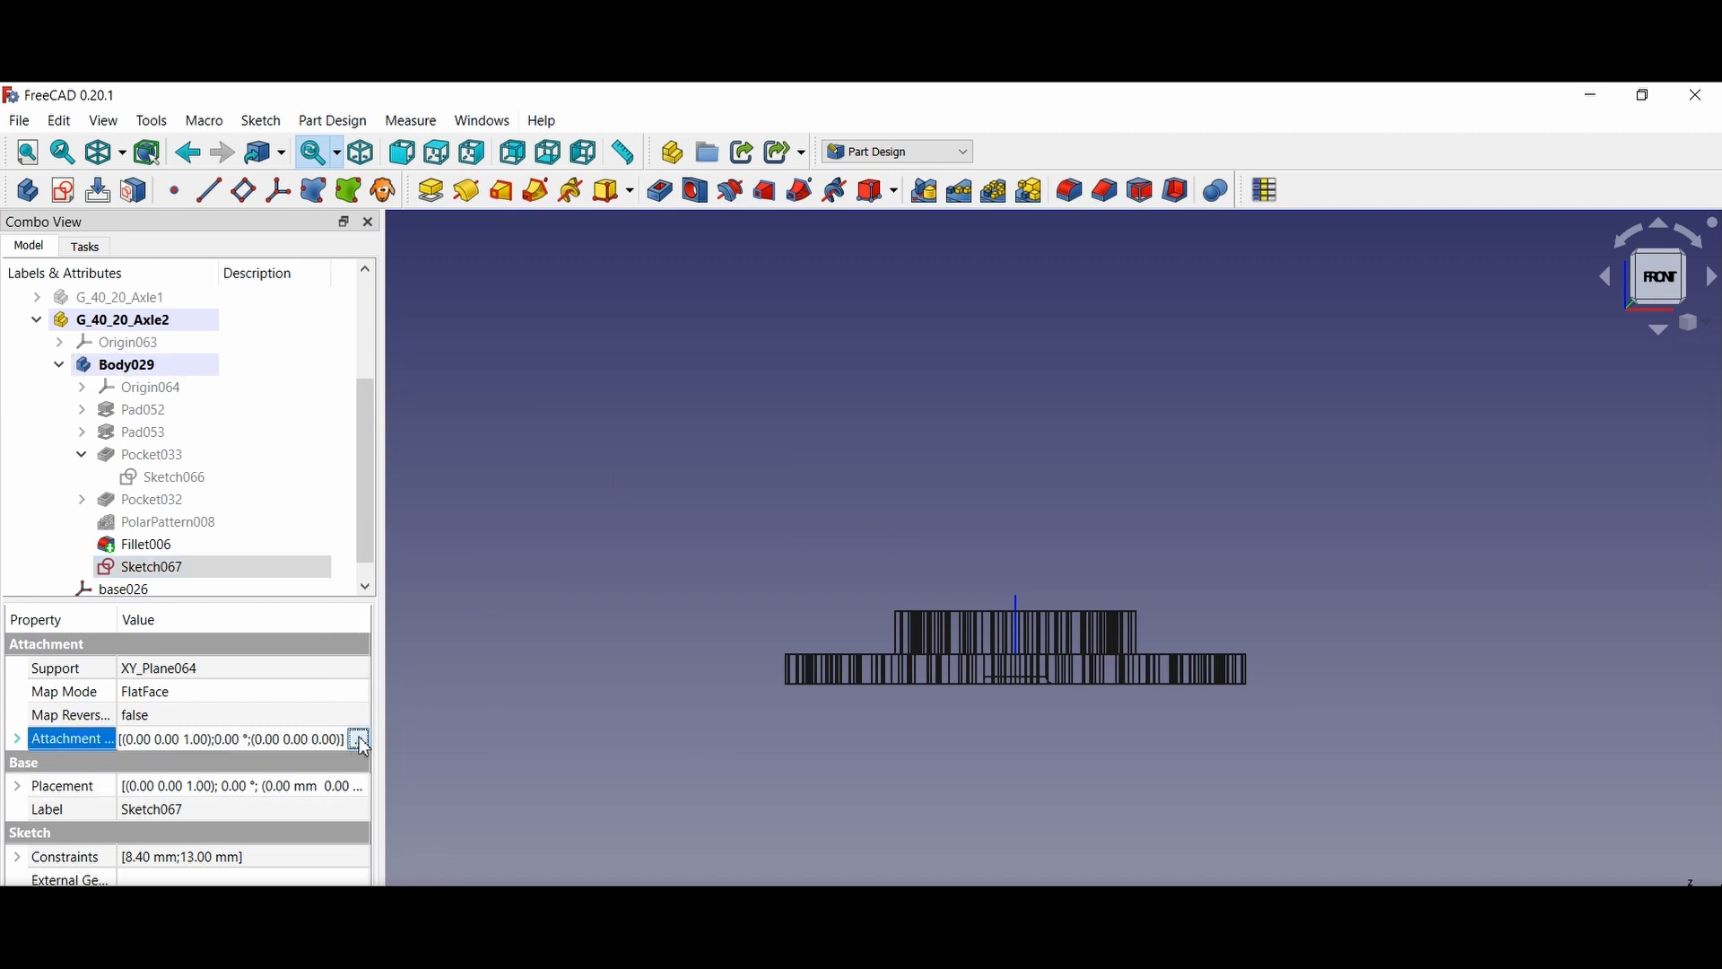
pyautogui.click(358, 741)
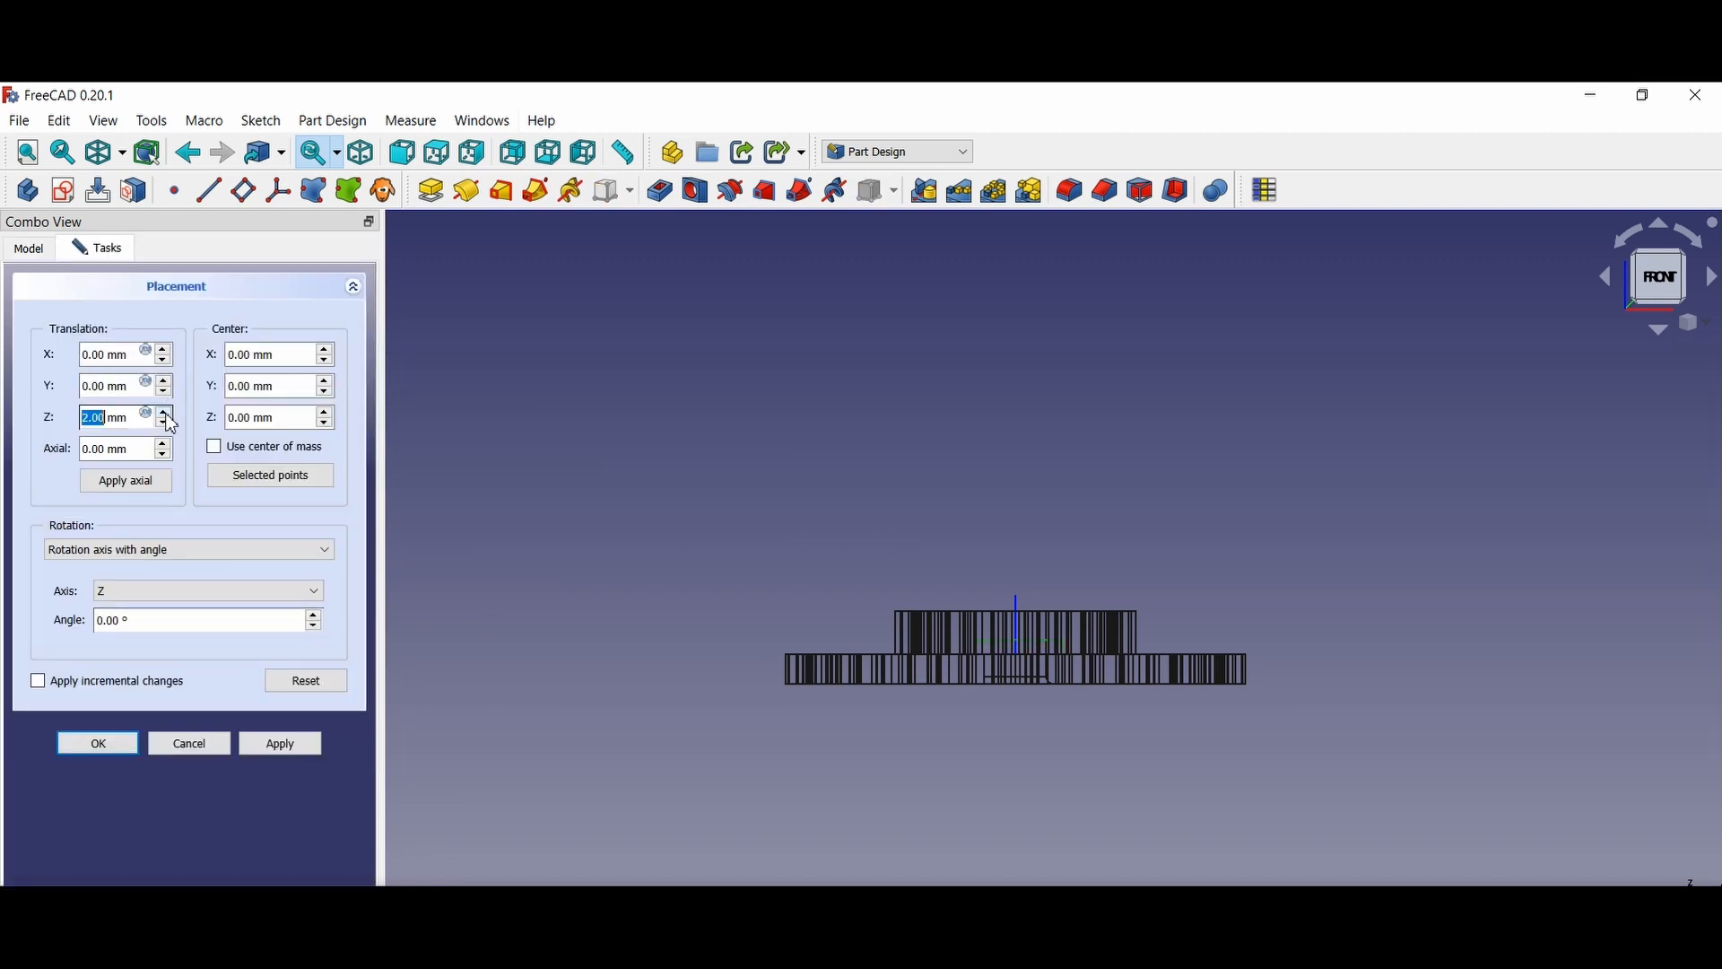
pyautogui.click(279, 746)
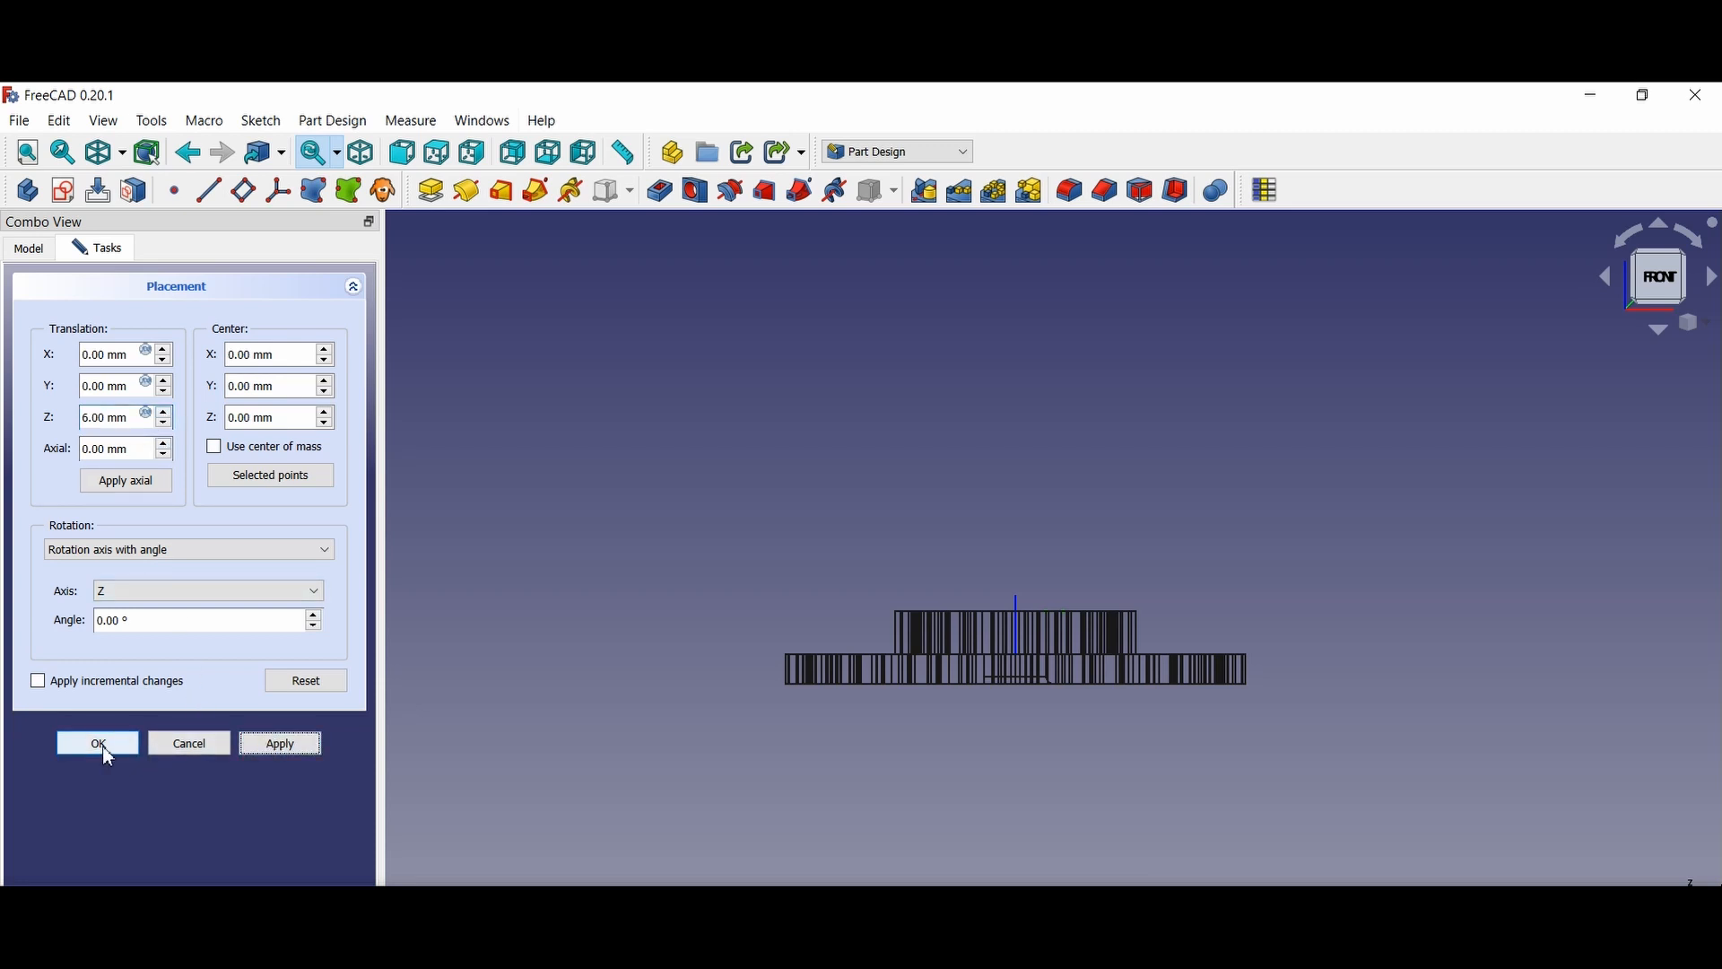
pyautogui.click(102, 747)
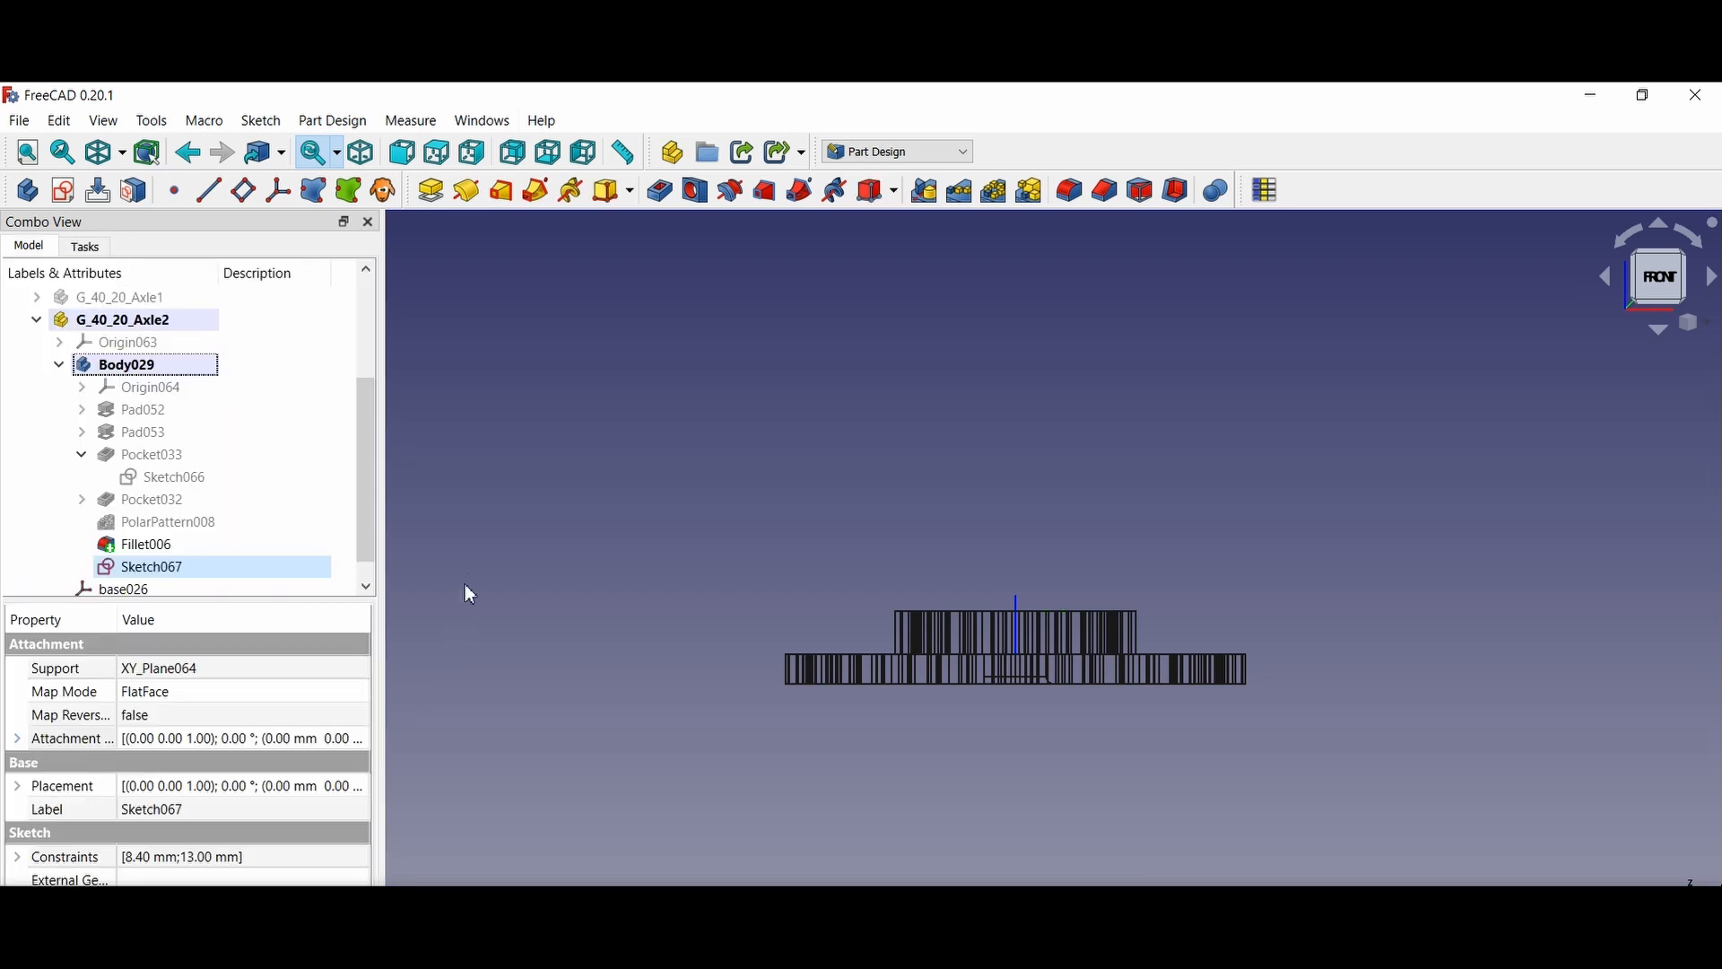
# Pad the two-circle sketch on G_40_20_Axle2 with a length of 60 mm
pyautogui.click(158, 570)
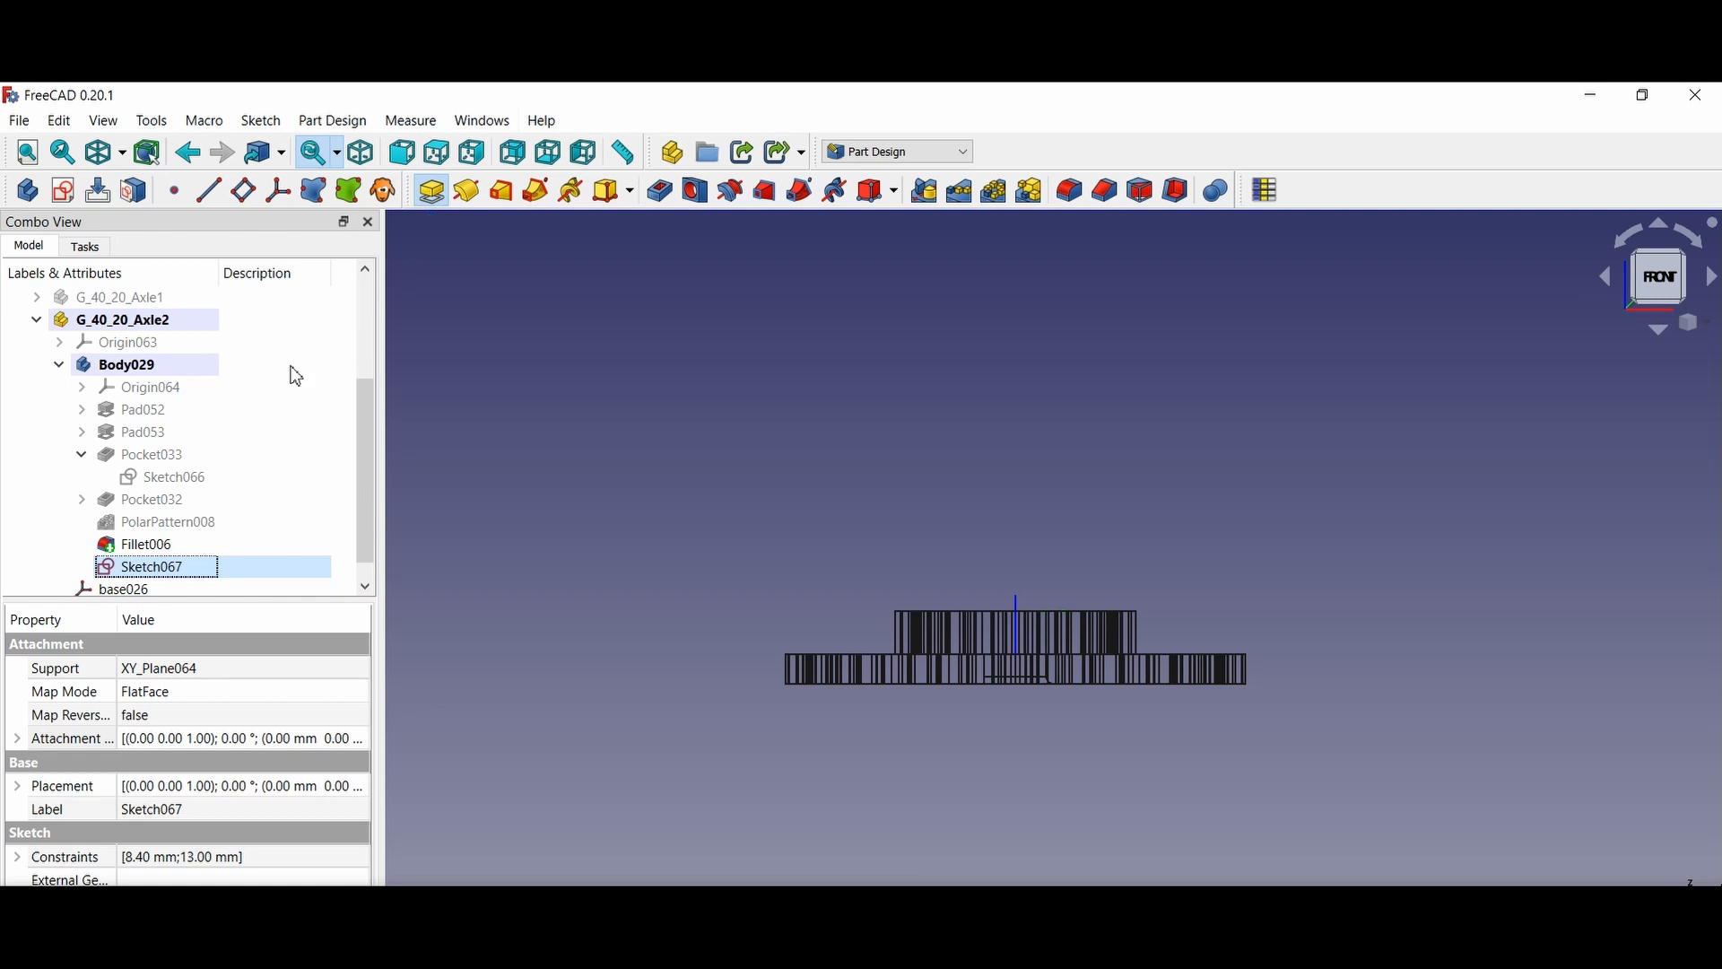
pyautogui.moveTo(199, 412); pyautogui.dragTo(89, 403)
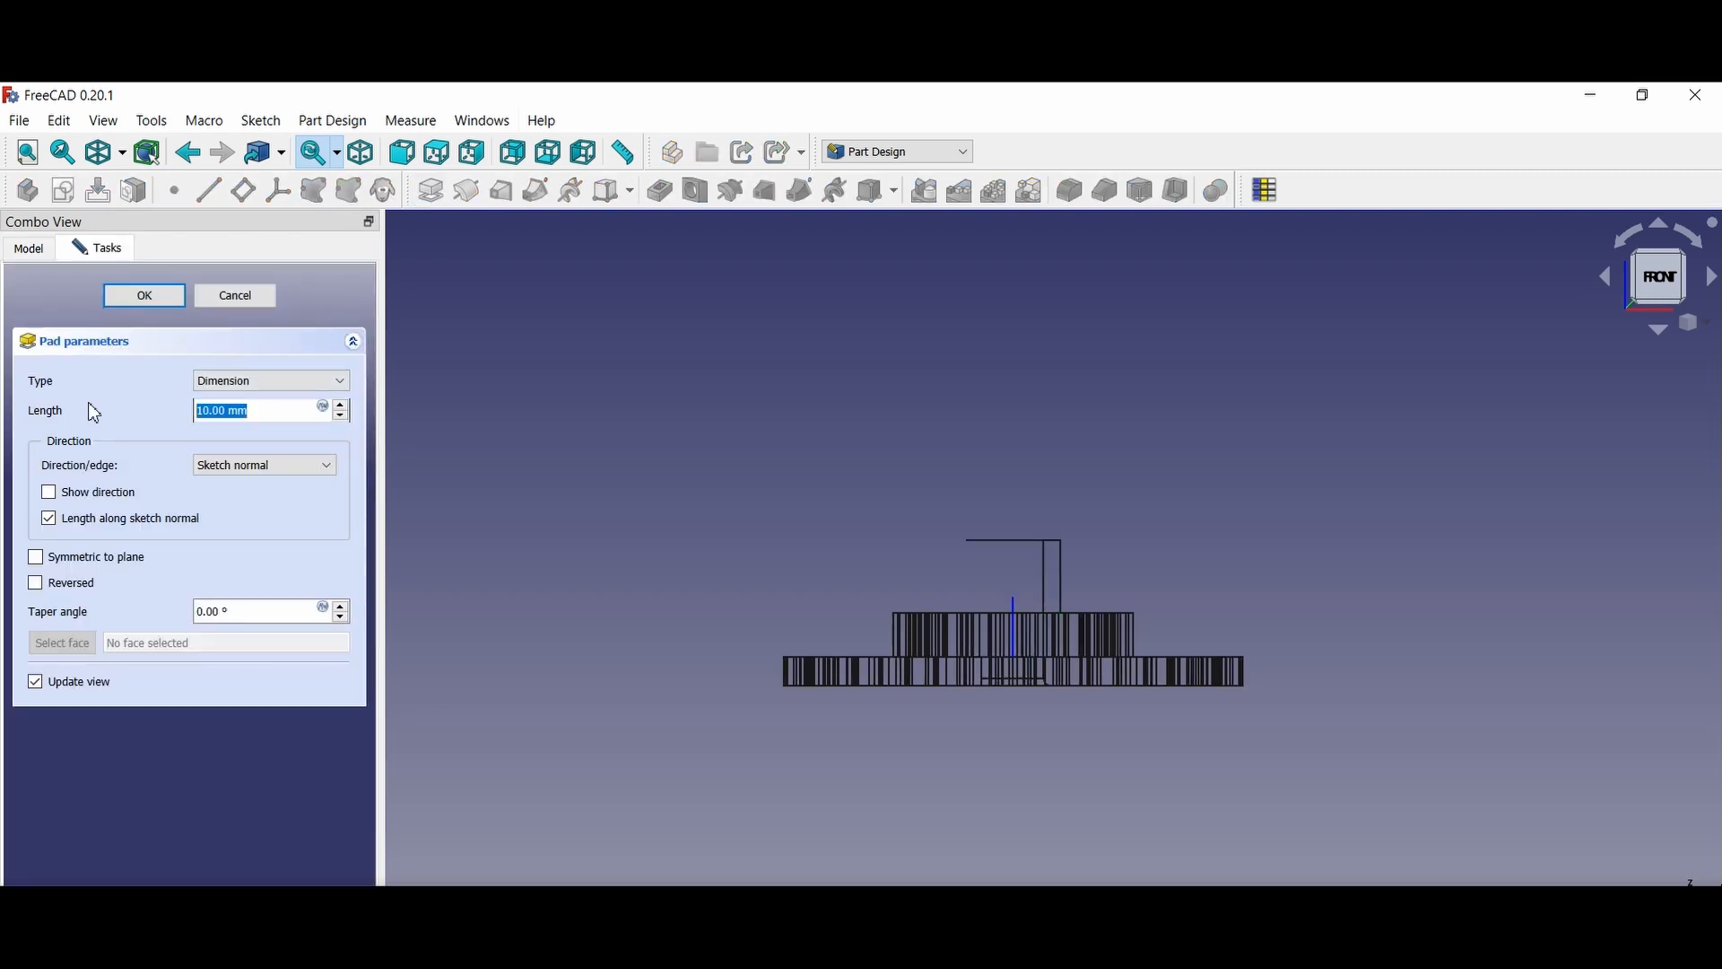
pyautogui.press('0')
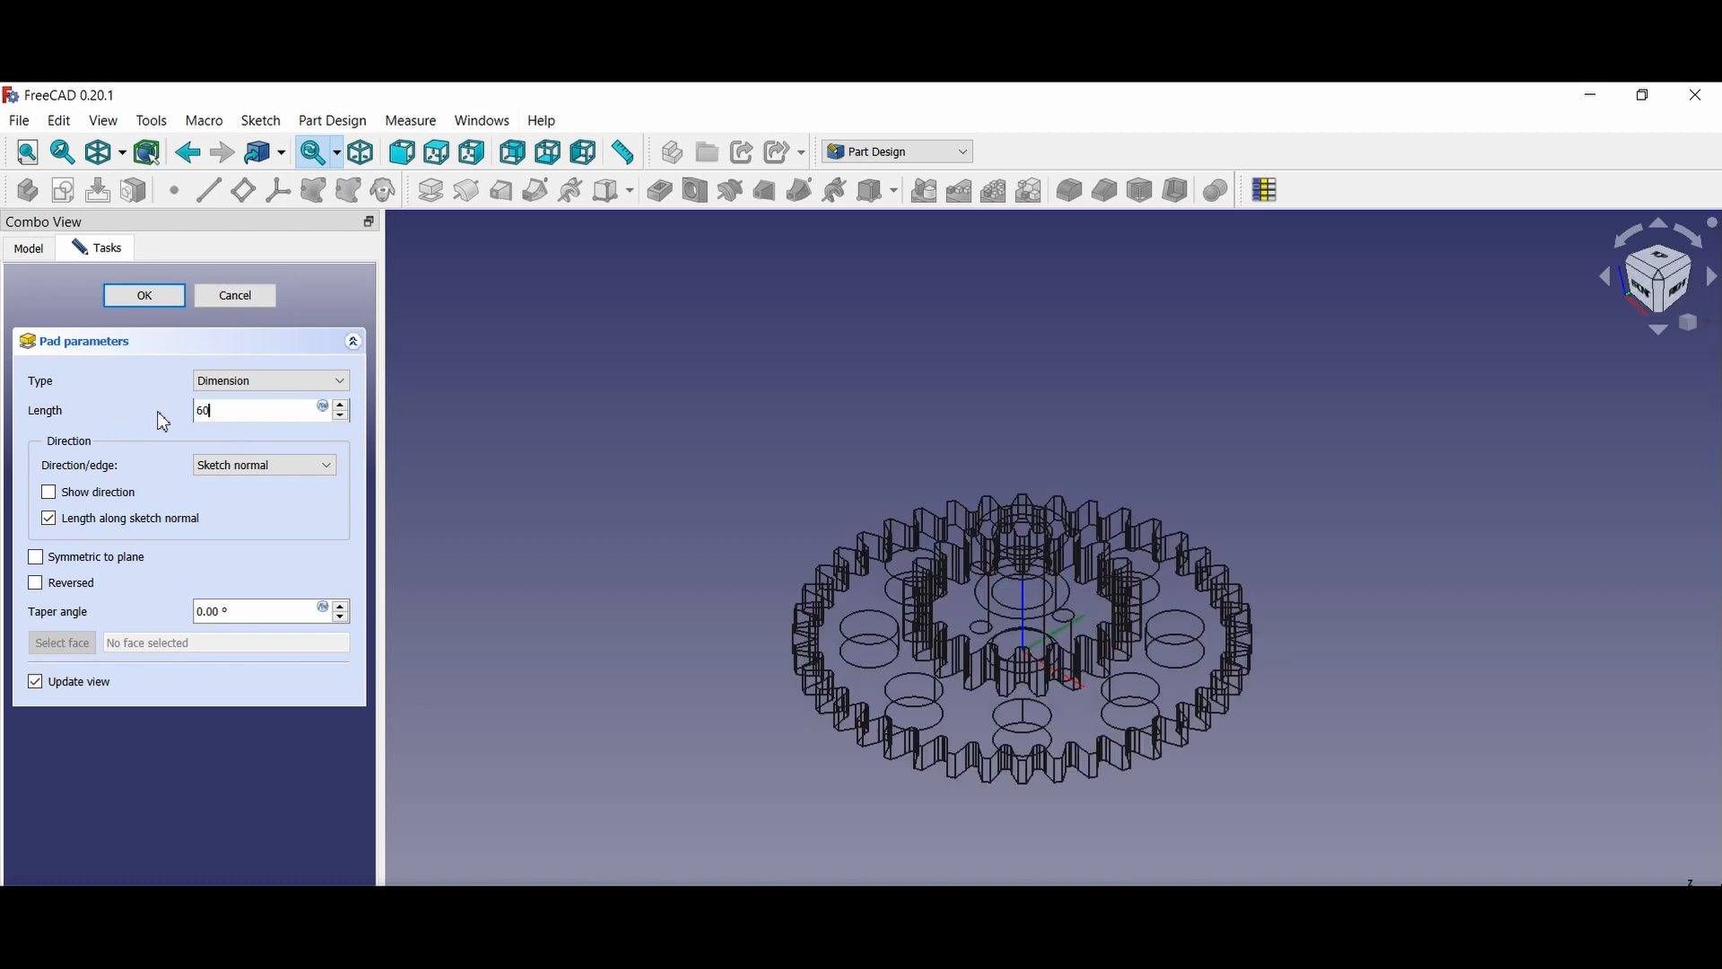
pyautogui.press('Tab')
pyautogui.scroll(-2, 1105, 644)
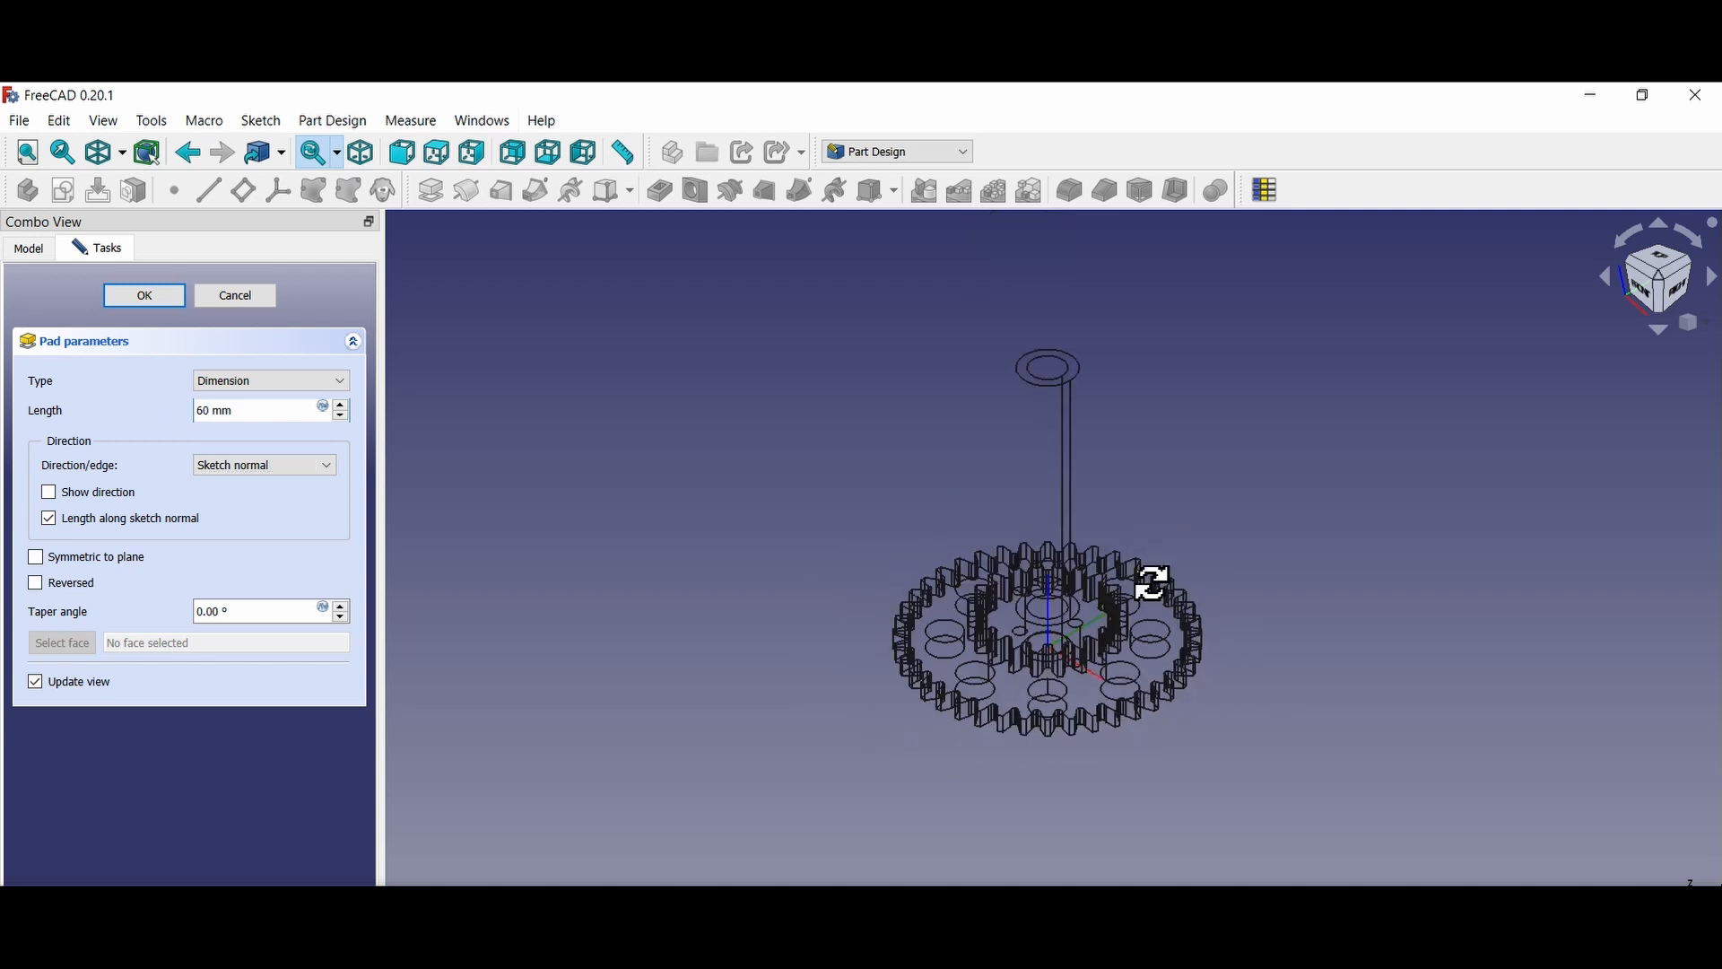
pyautogui.moveTo(1152, 584); pyautogui.dragTo(1144, 535, button='middle')
# Return the draw style to As is, check the hollow shaft on the gear, and accept the pad
pyautogui.click(123, 154)
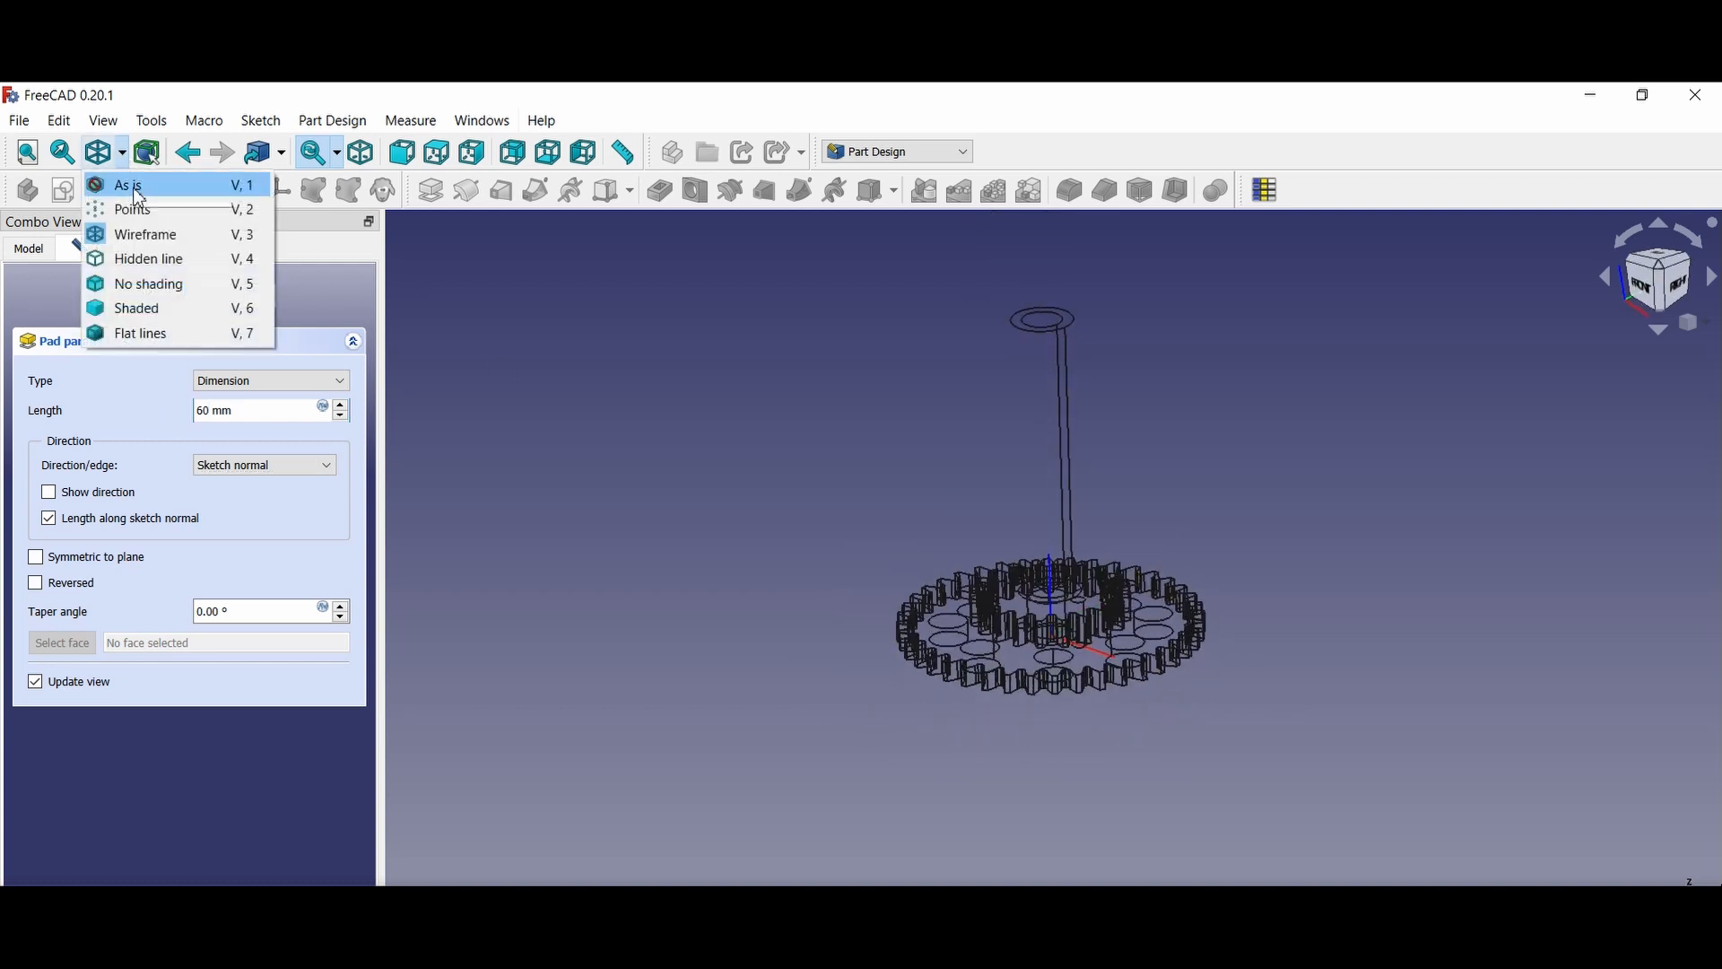
pyautogui.click(135, 179)
pyautogui.moveTo(938, 530)
pyautogui.mouseDown(button='middle')
pyautogui.moveTo(911, 557)
pyautogui.moveTo(981, 654)
pyautogui.moveTo(1095, 627)
pyautogui.moveTo(1145, 588)
pyautogui.moveTo(734, 613)
pyautogui.moveTo(661, 577)
pyautogui.moveTo(843, 539)
pyautogui.mouseUp(button='middle')
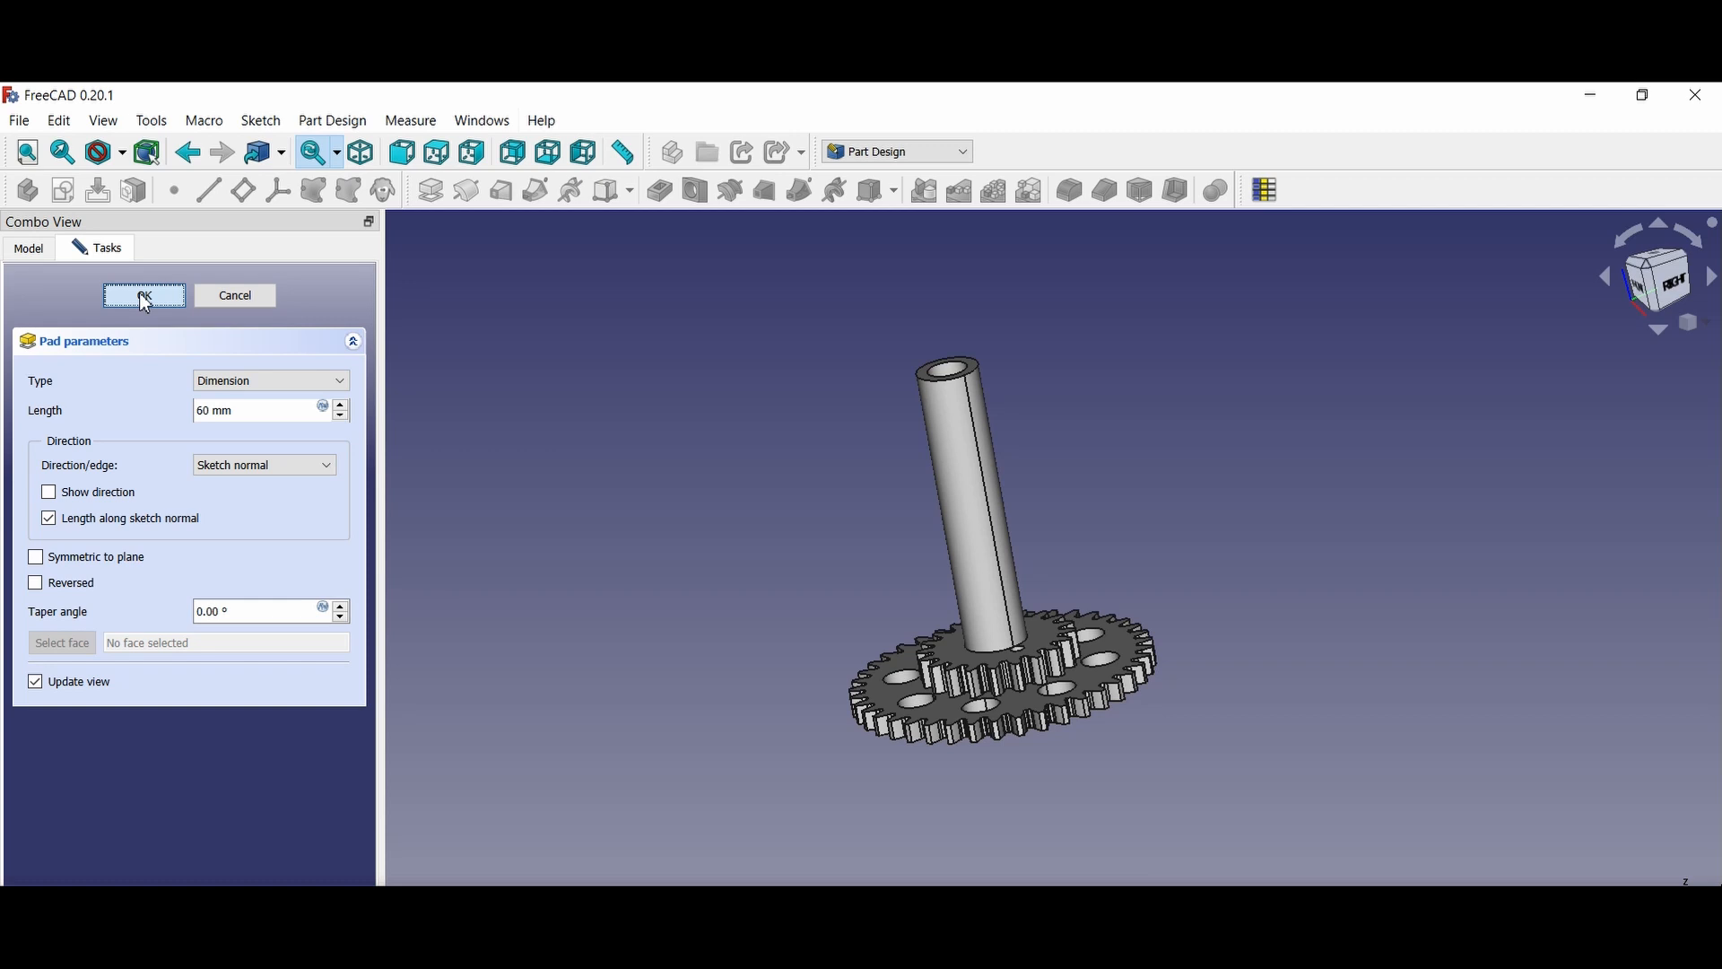
pyautogui.click(142, 296)
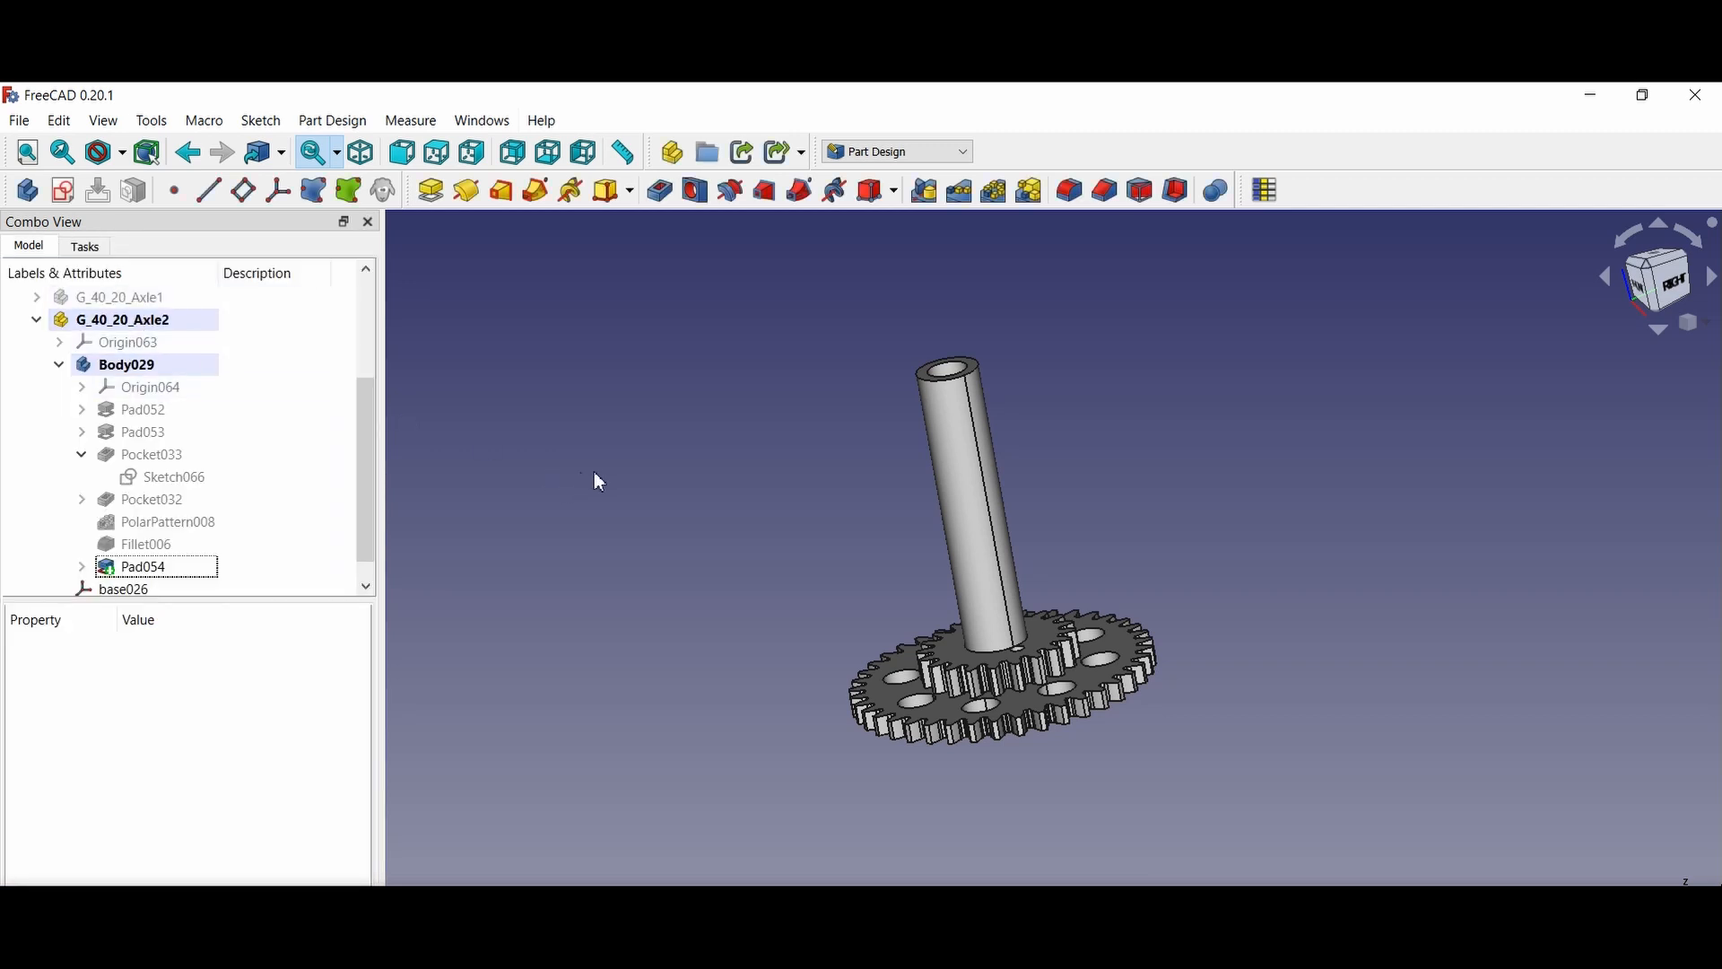
pyautogui.moveTo(630, 481); pyautogui.dragTo(731, 485, button='middle')
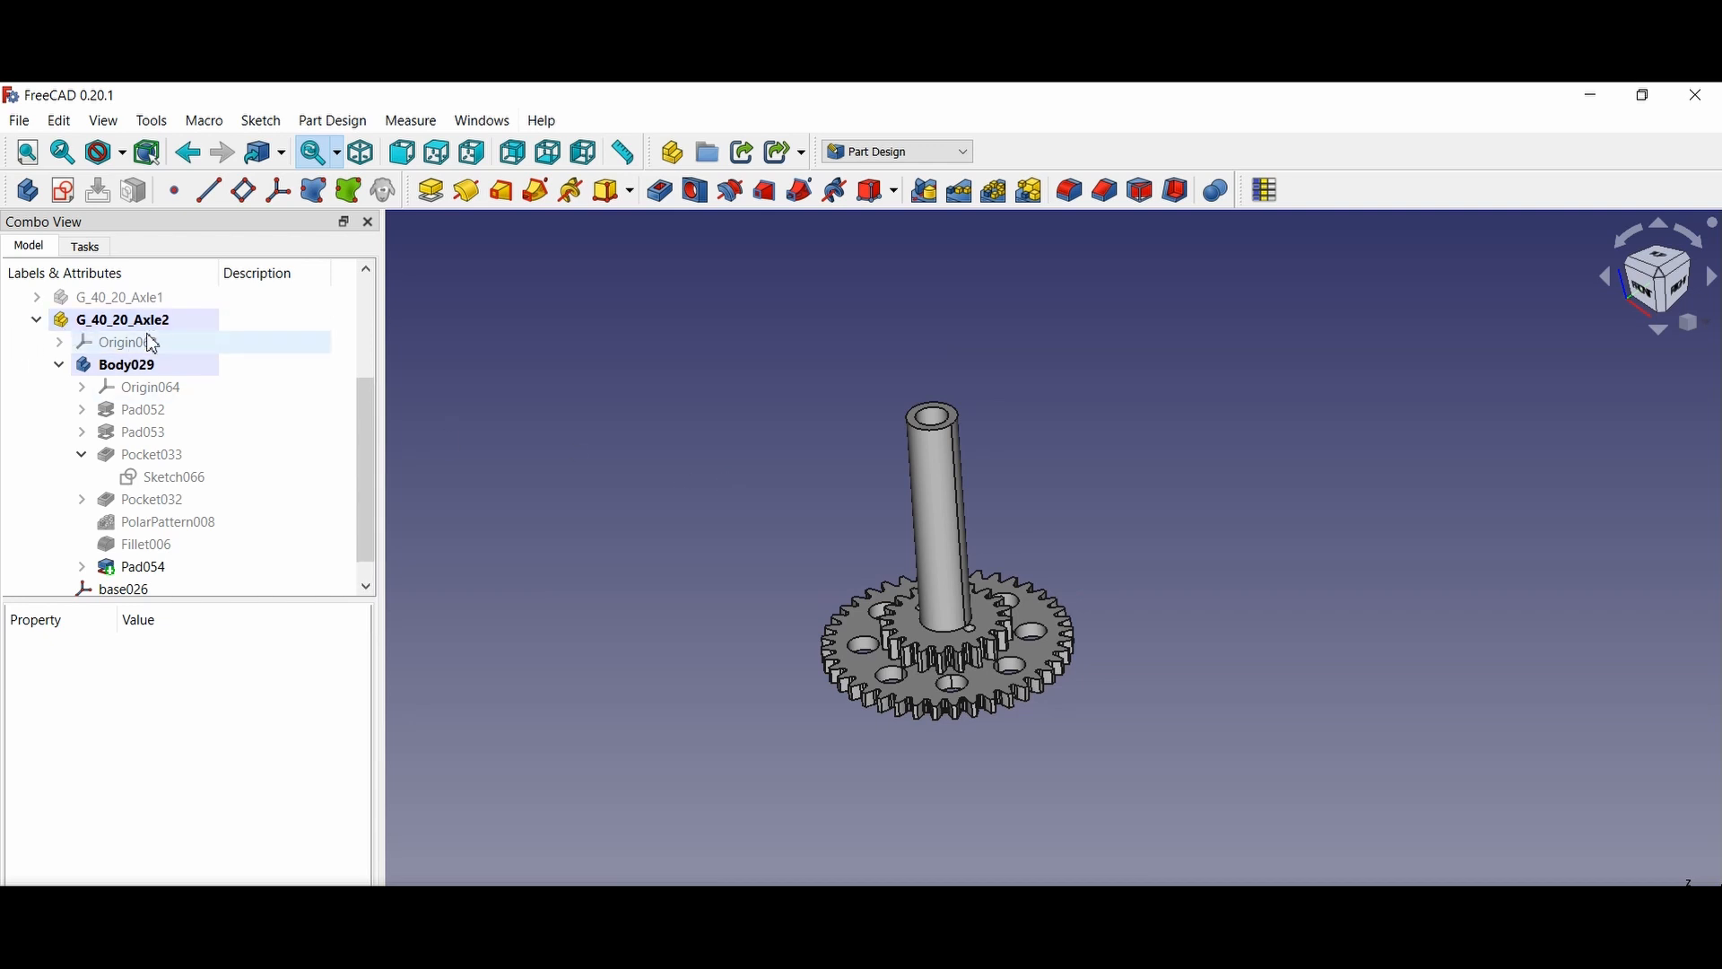
# In the body of G_40_Axle3, start a sketch on the XY plane with the Wireframe draw style
pyautogui.click(112, 320)
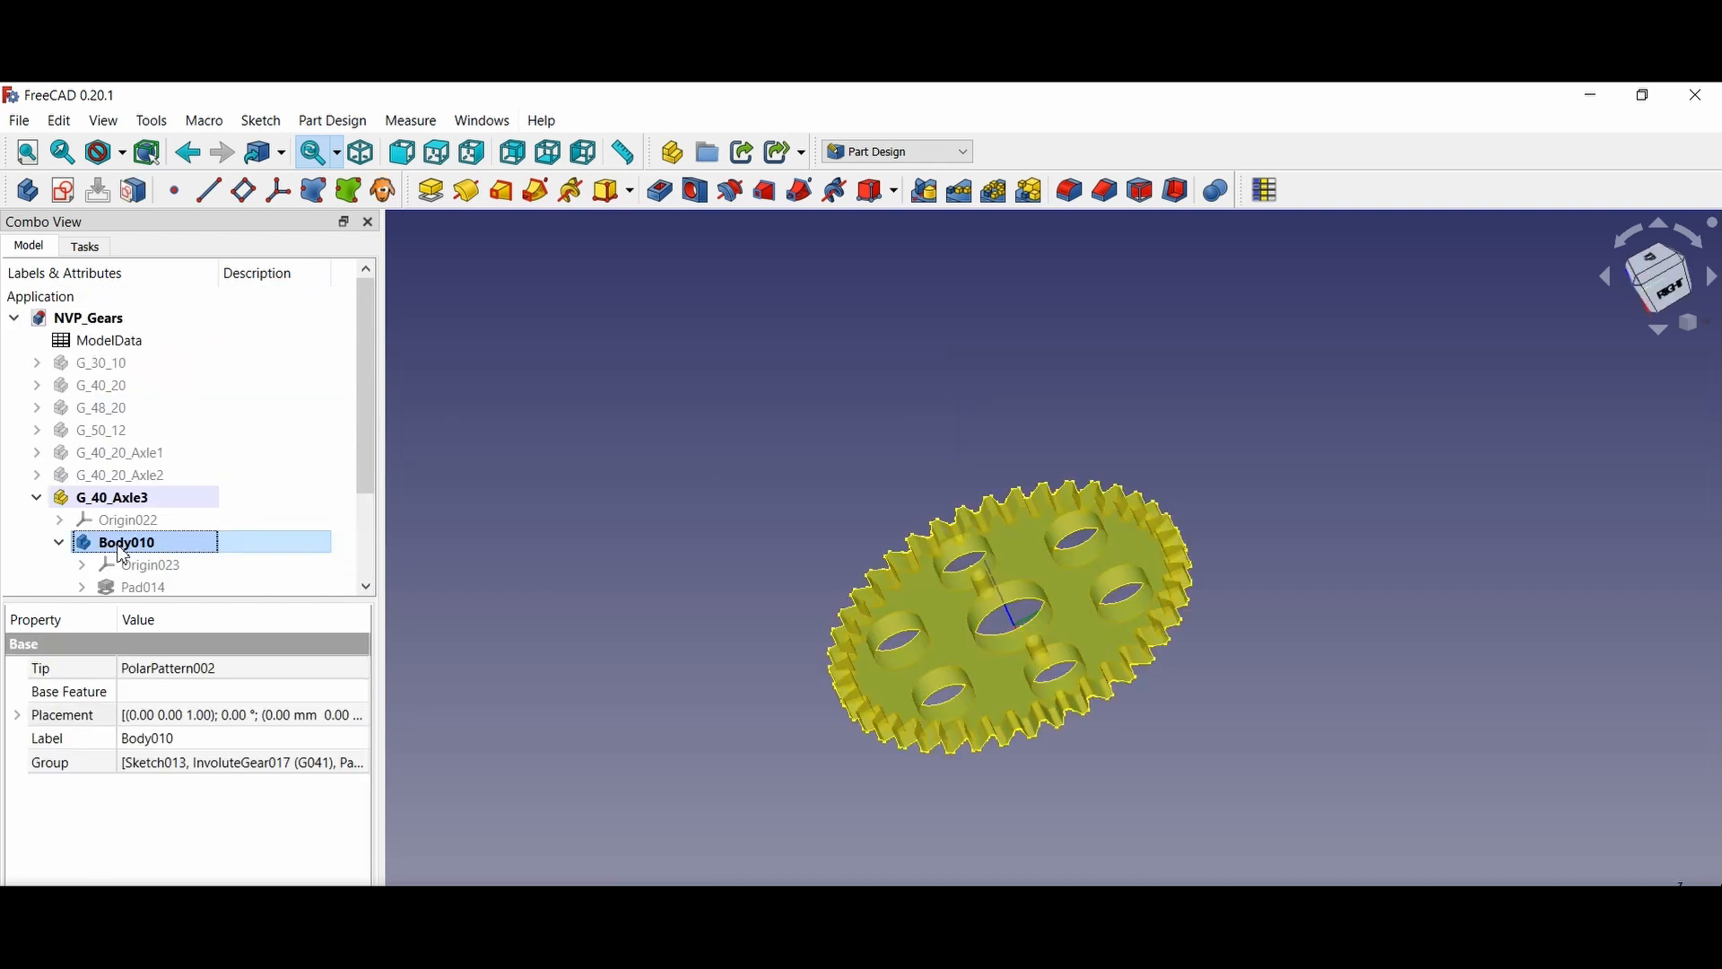
pyautogui.click(118, 153)
pyautogui.click(126, 231)
pyautogui.click(63, 190)
pyautogui.doubleClick(228, 386)
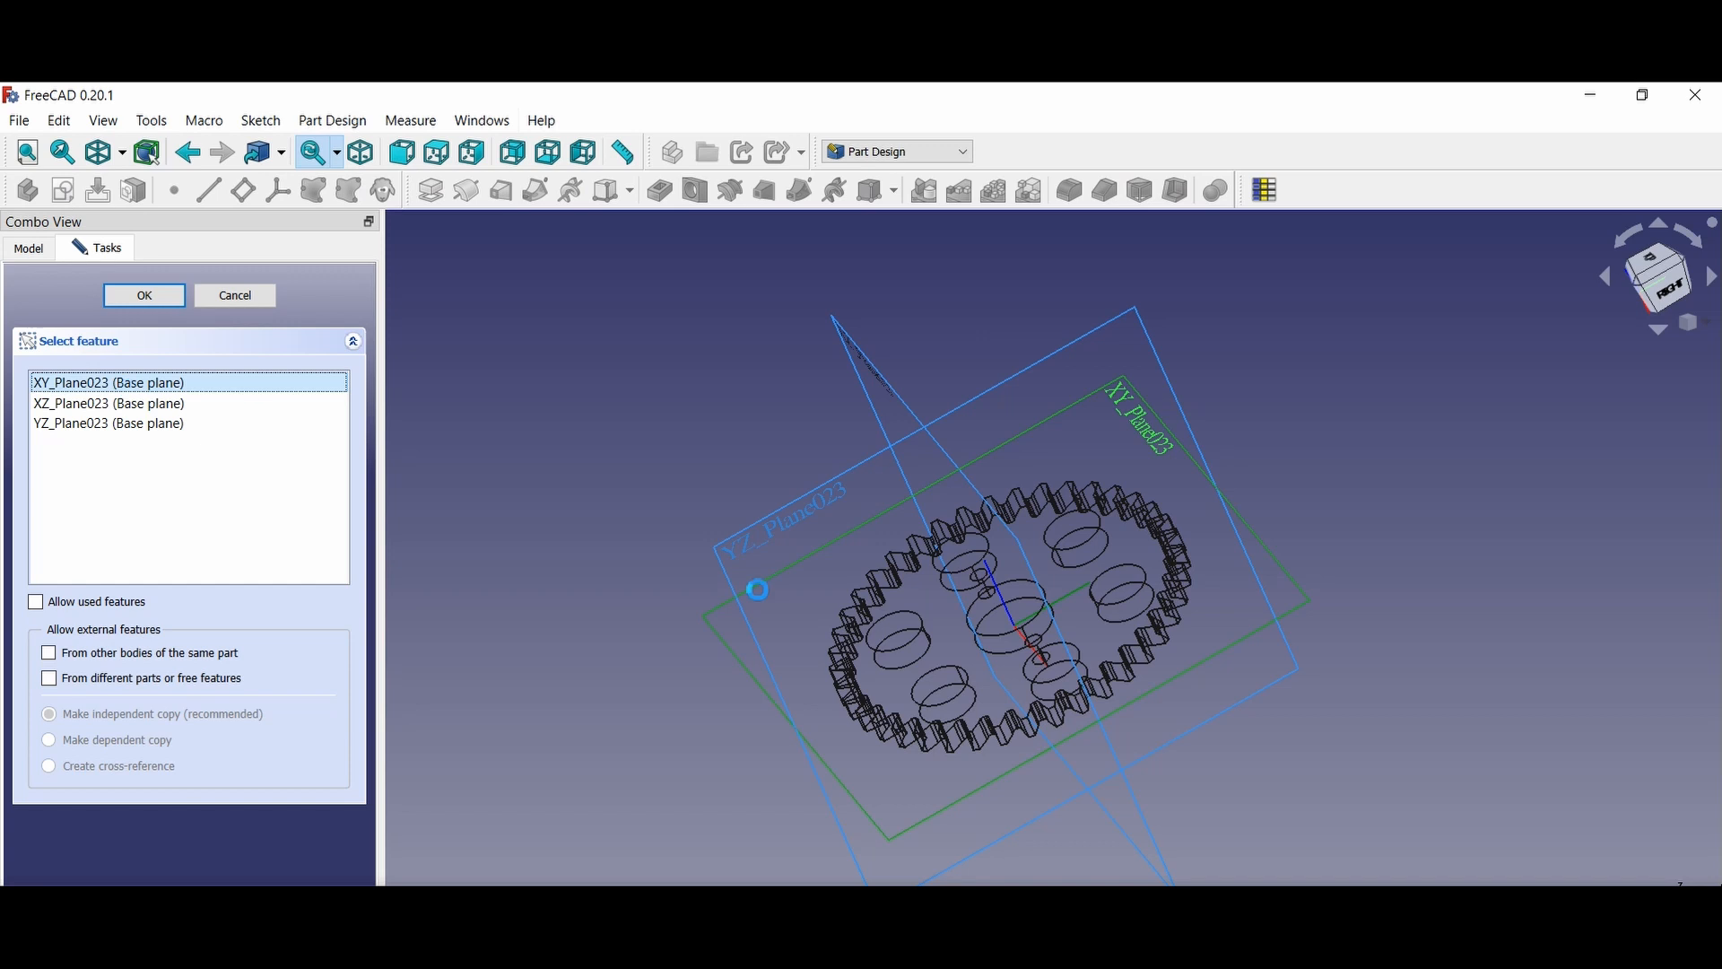
# Sketch two concentric circles centred on the origin, about 17 mm and 31 mm in diameter
pyautogui.click(543, 190)
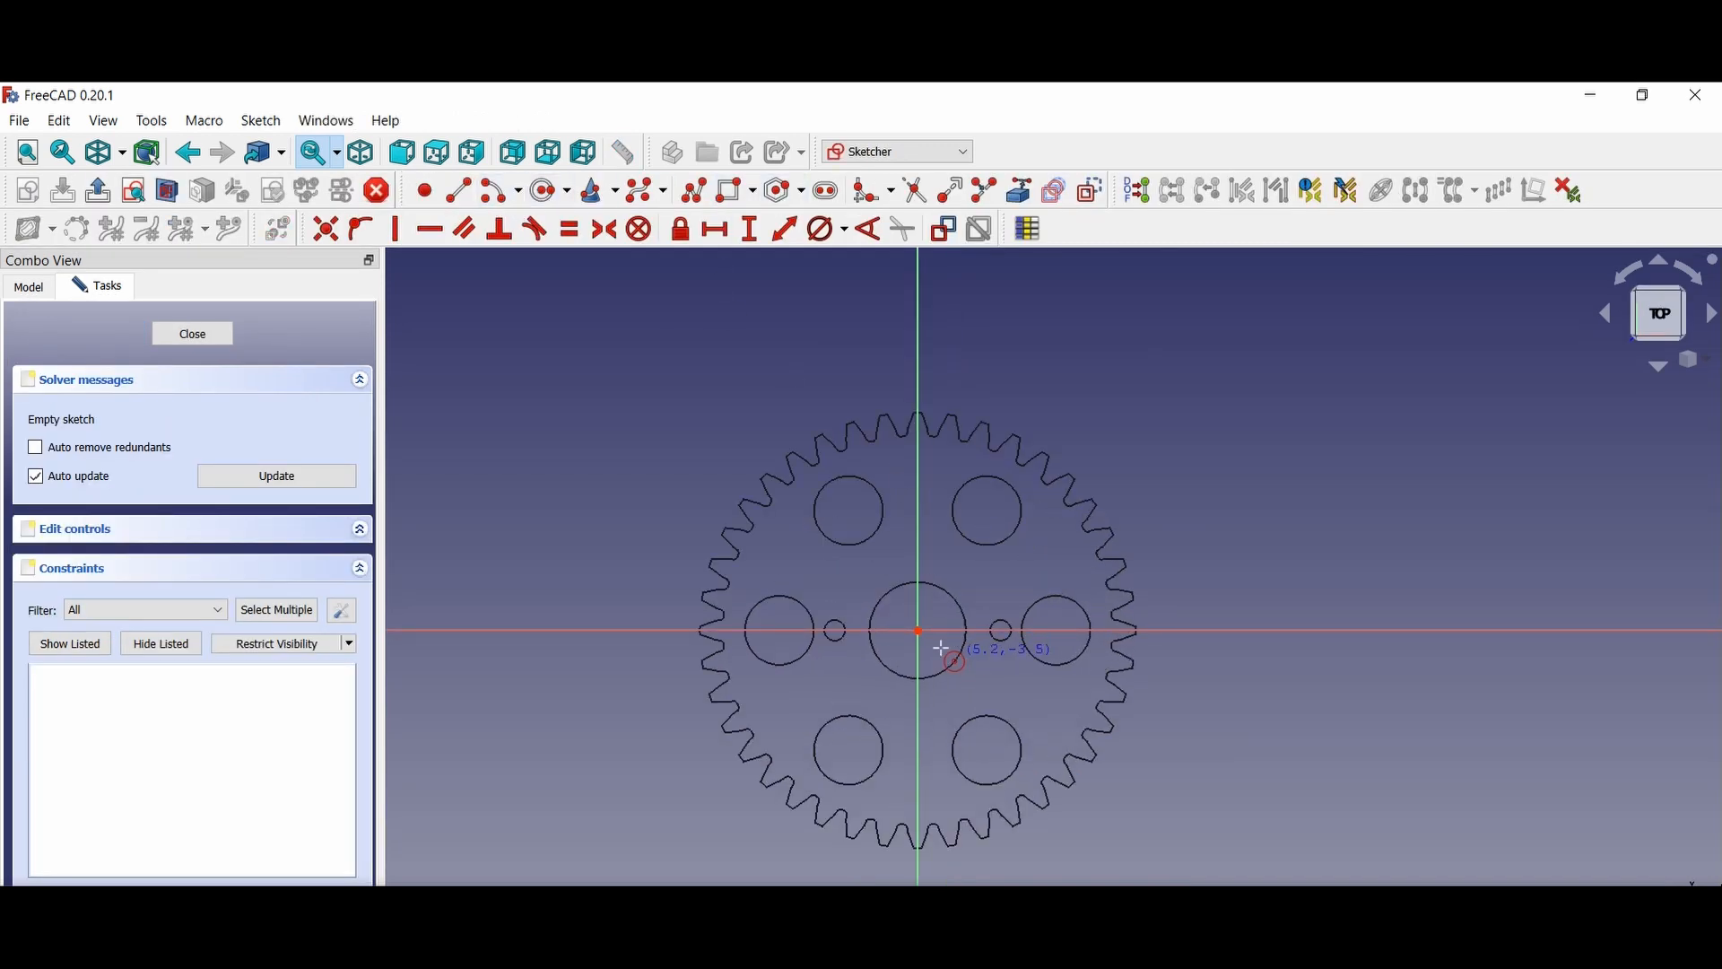
pyautogui.click(918, 630)
pyautogui.click(961, 673)
pyautogui.click(918, 631)
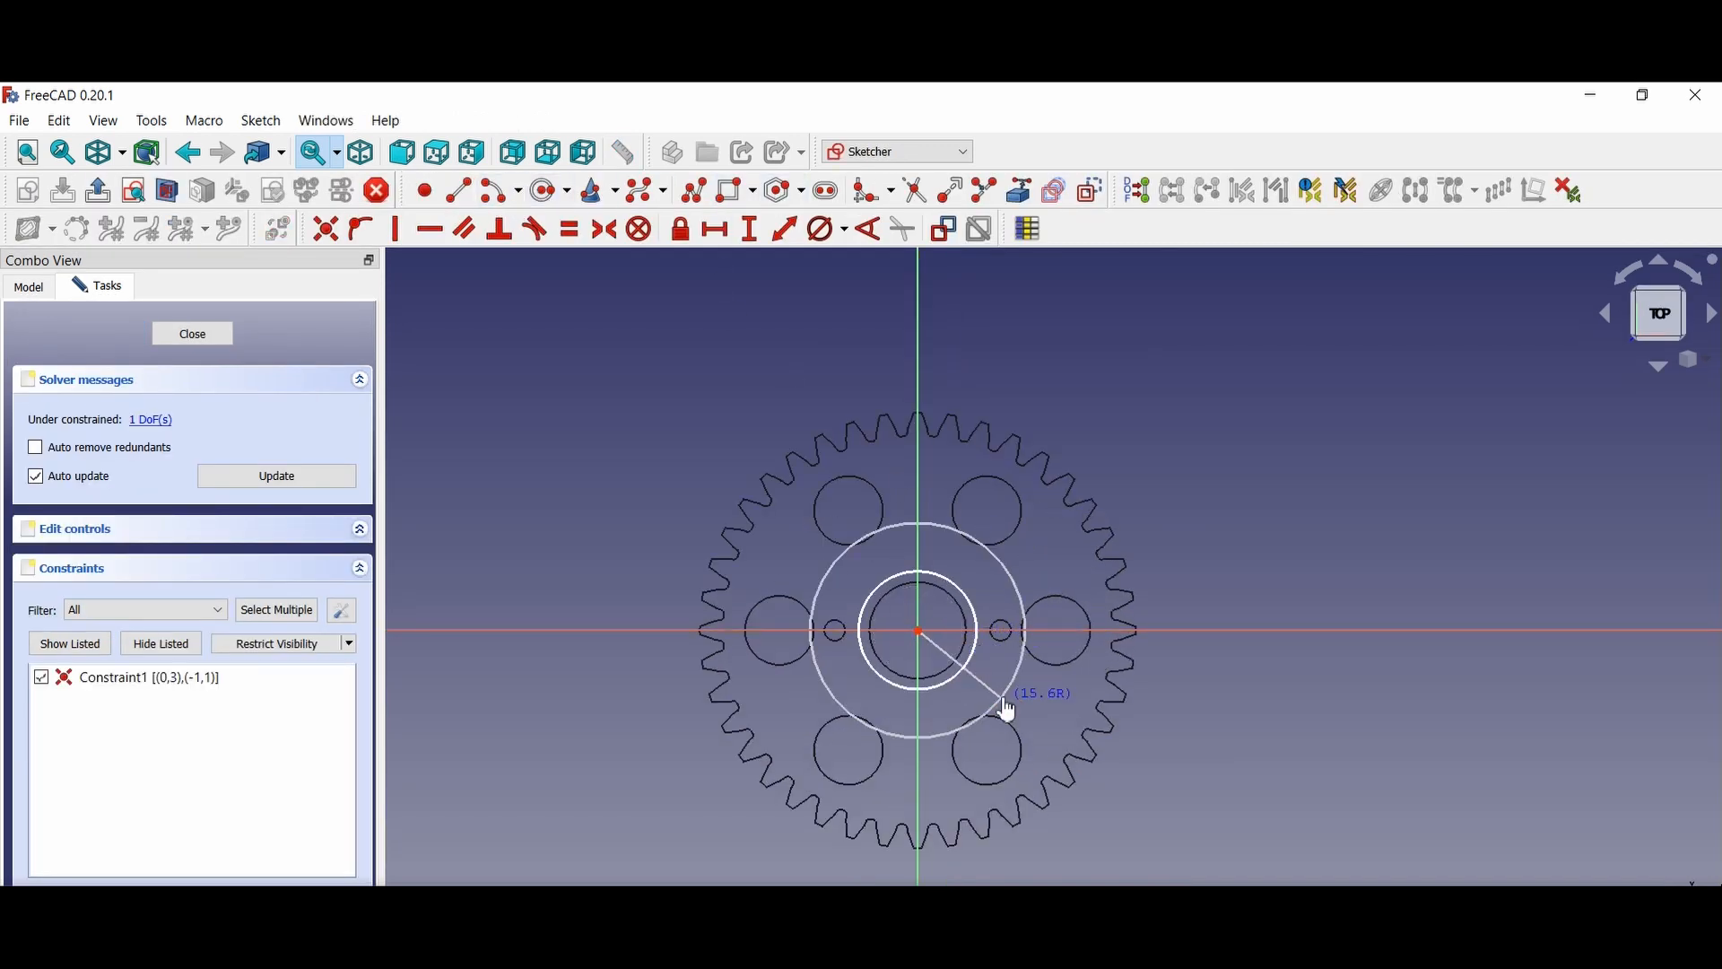
pyautogui.click(1025, 619)
pyautogui.rightClick(1058, 580)
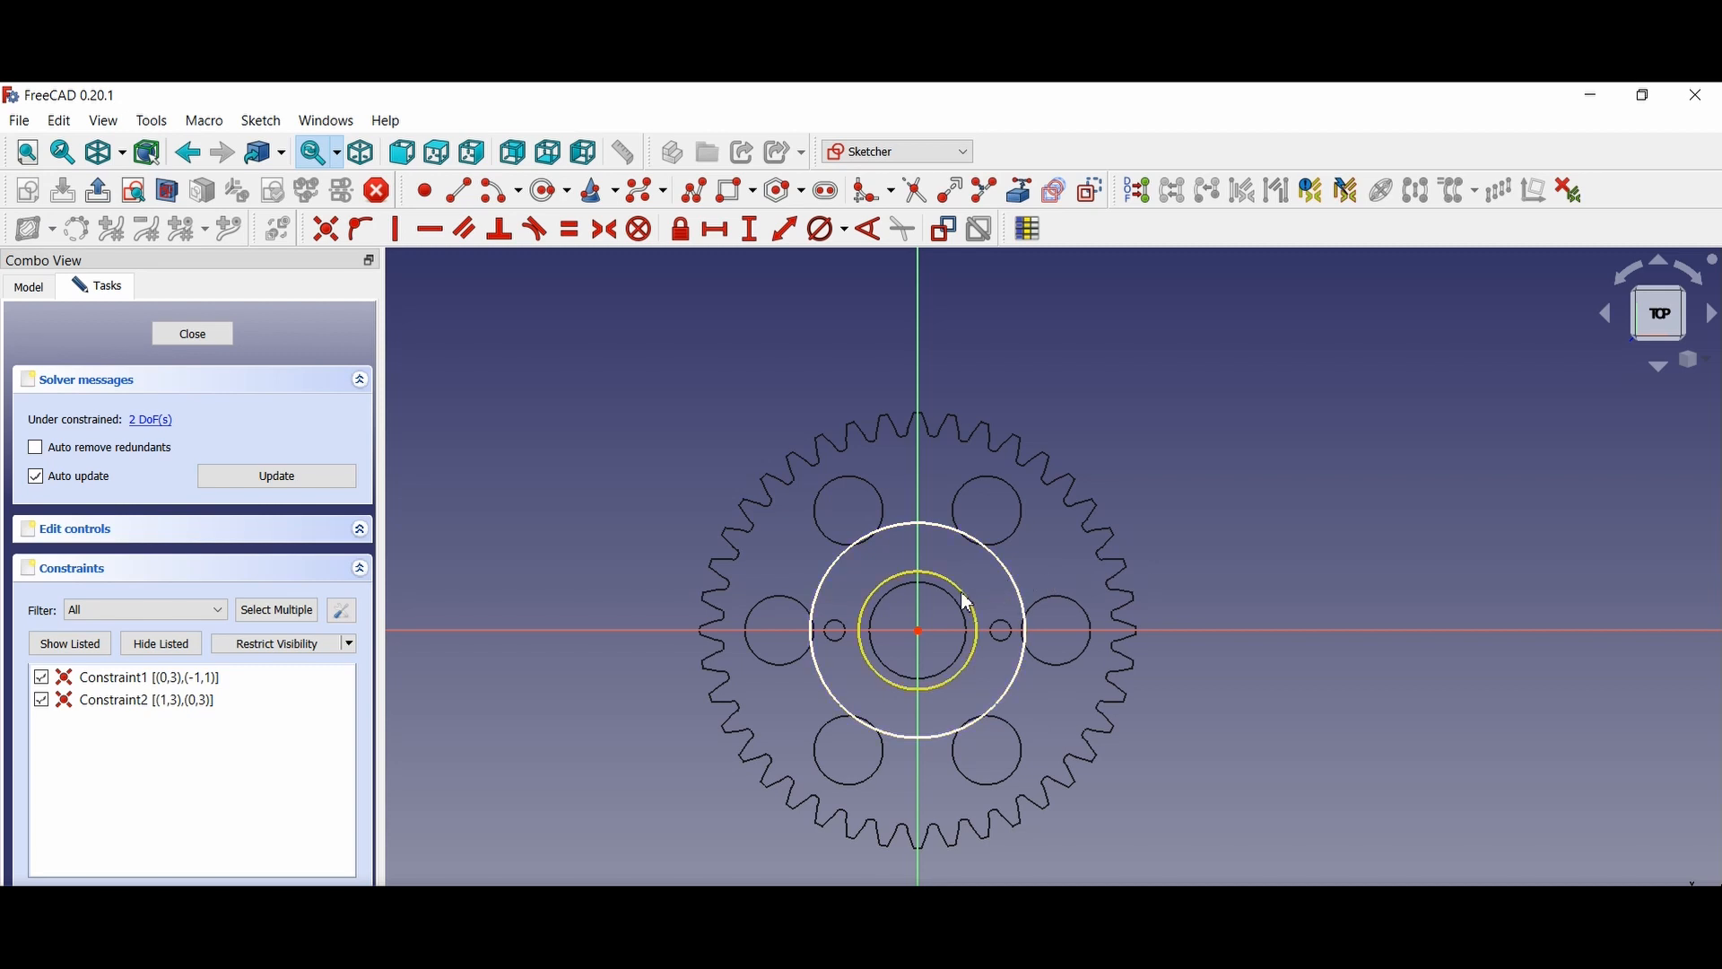
# Add a diameter constraint to the inner circle of the sketch
pyautogui.click(966, 602)
pyautogui.click(826, 231)
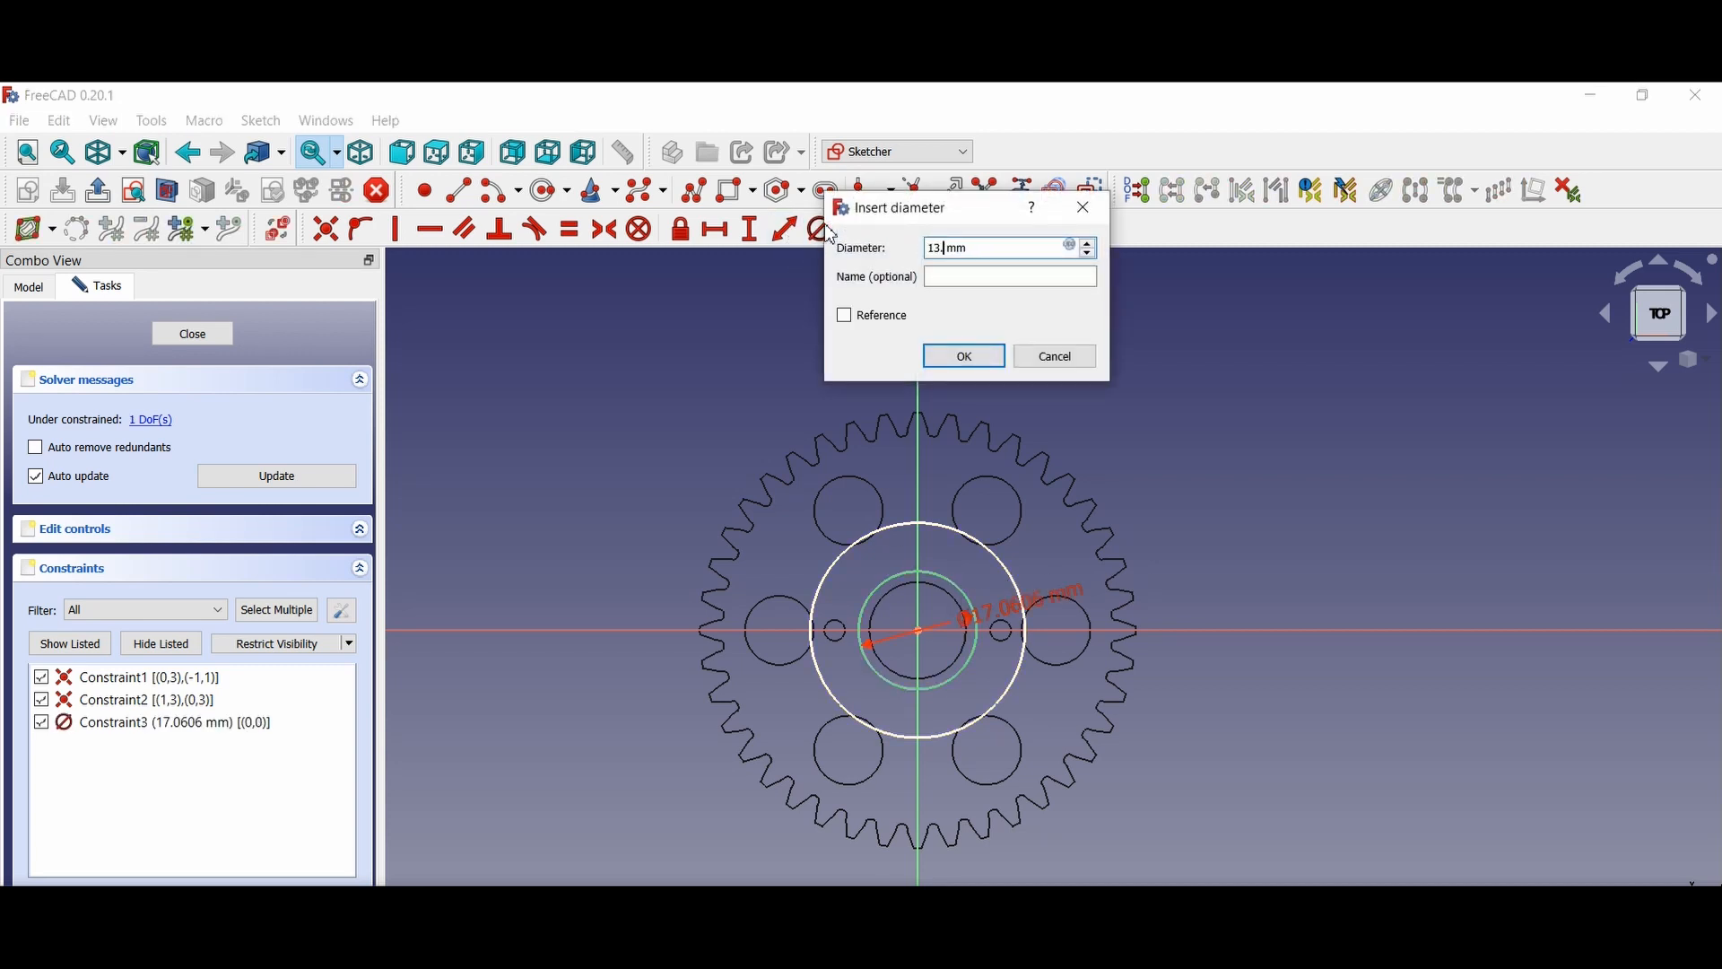
pyautogui.press('Return')
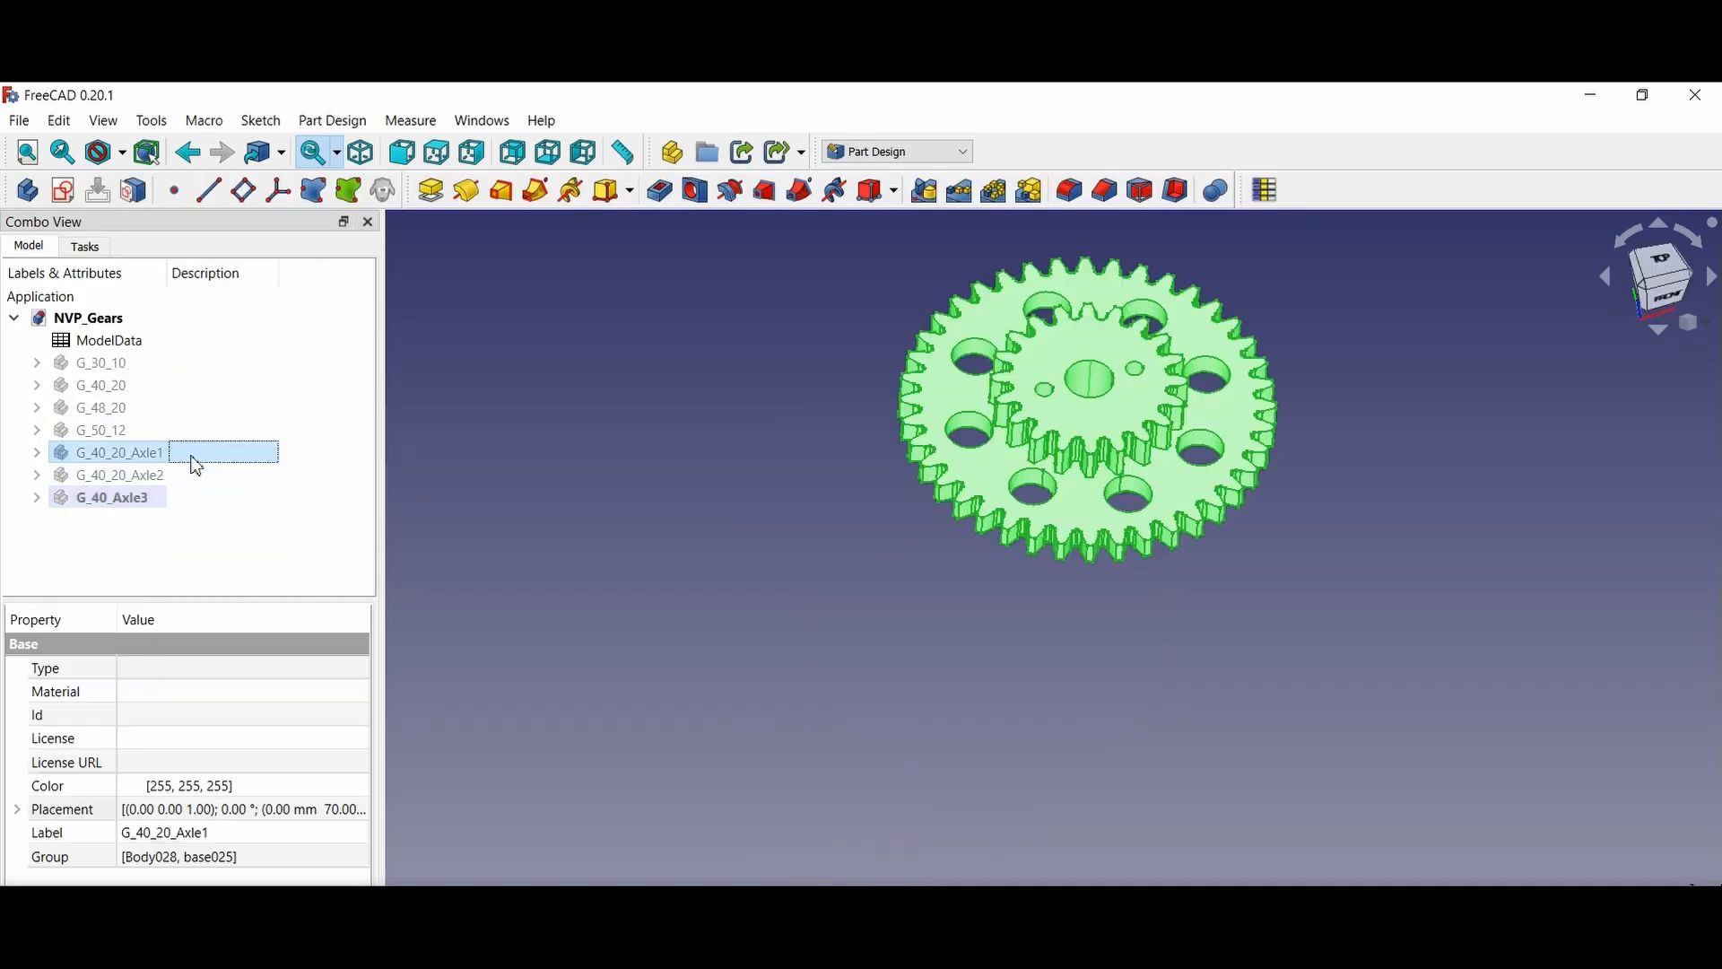
# Show G_40_20_Axle2 and G_40_Axle3 alongside G_40_20_Axle1 to compare their hollow shafts
pyautogui.click(121, 475)
pyautogui.press('space')
pyautogui.press('space')
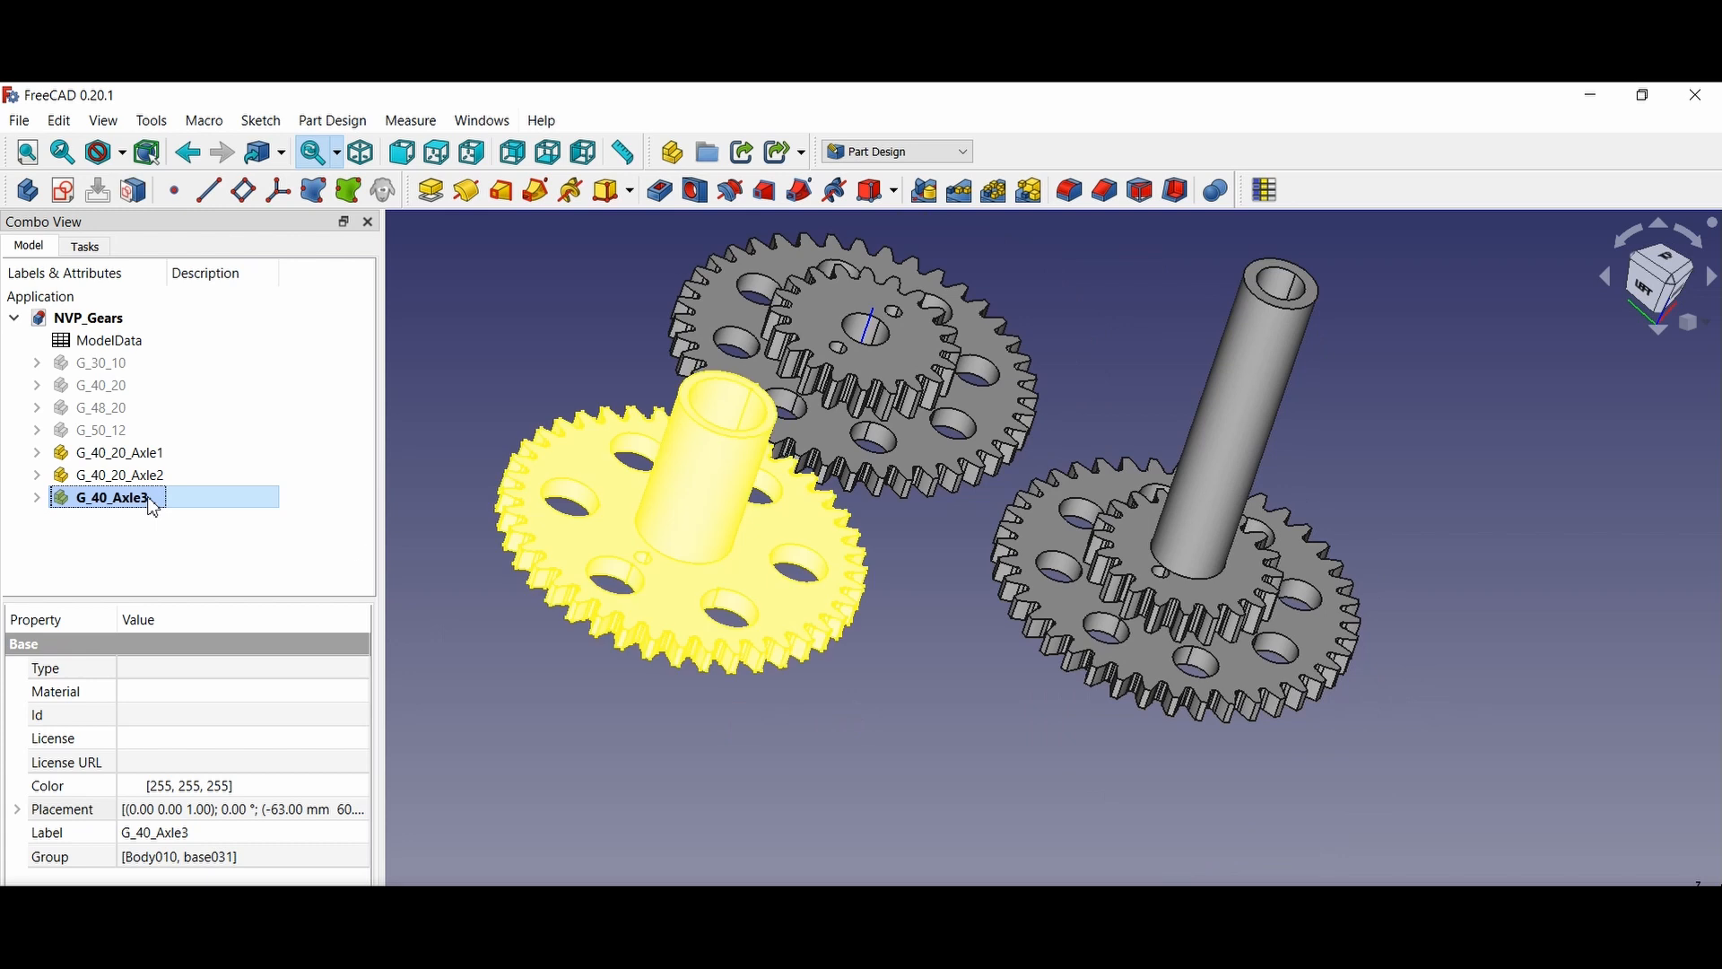
pyautogui.moveTo(862, 718); pyautogui.dragTo(742, 549, button='middle')
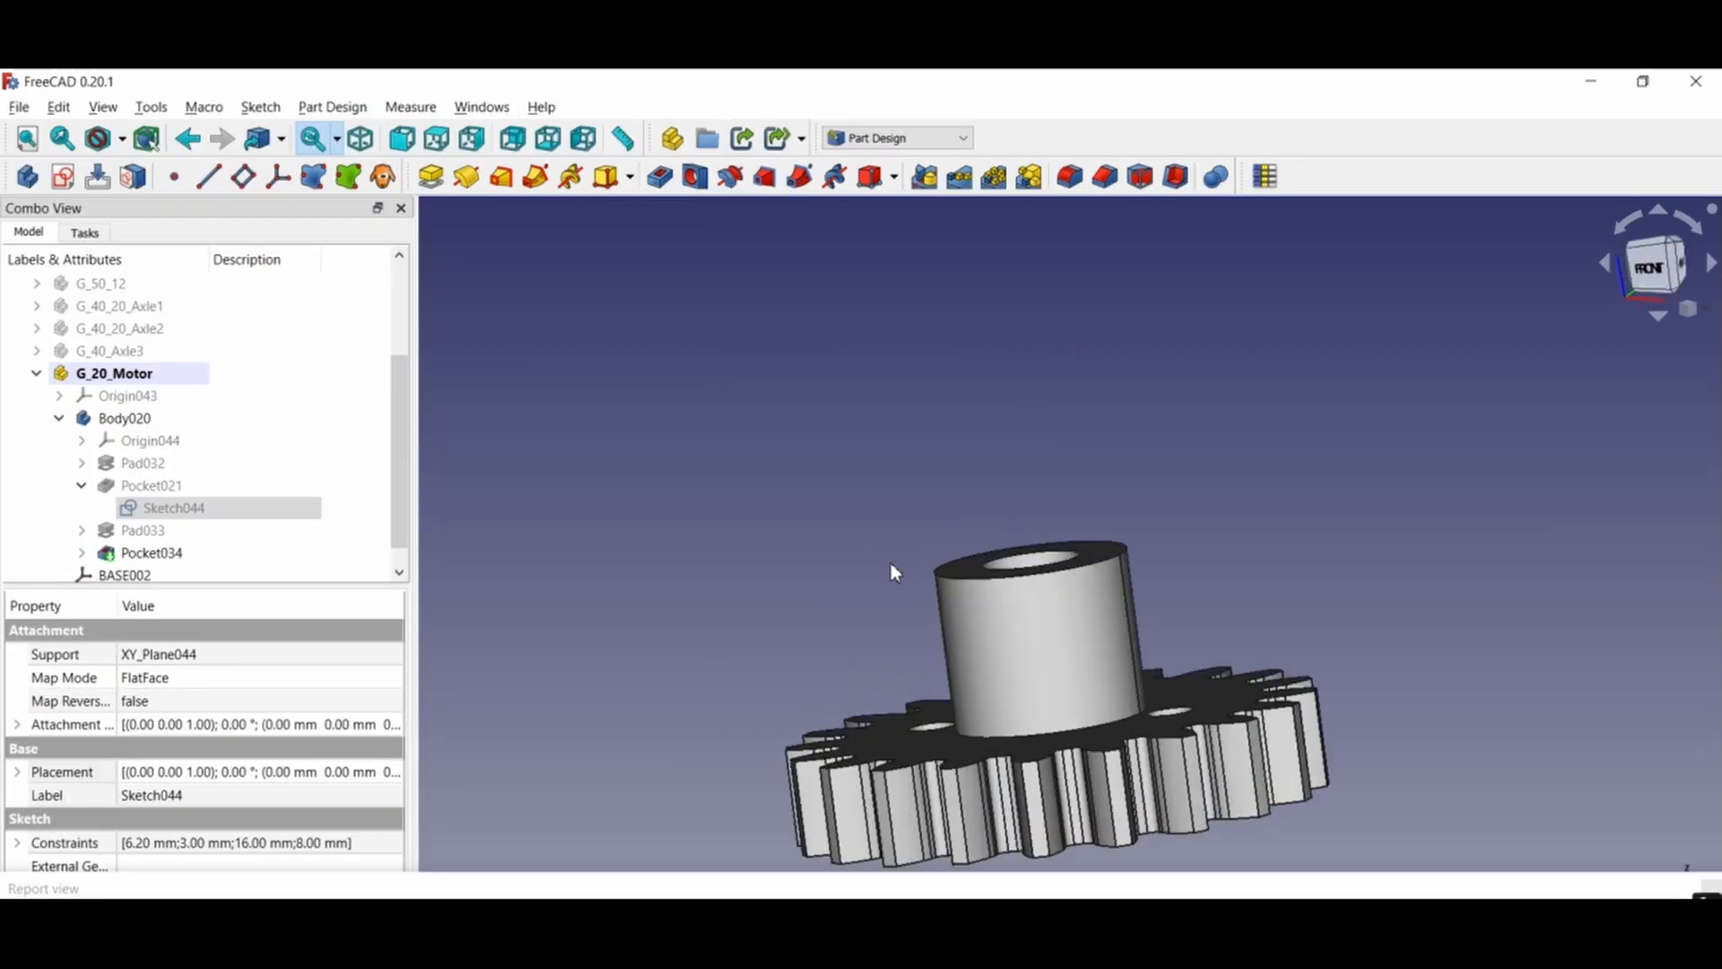
# Examine the underside of G_20_Motor, collapse Body020 in the model tree and clear the selection
pyautogui.scroll(-4, 890, 570)
pyautogui.moveTo(1001, 725); pyautogui.dragTo(965, 416, button='middle')
pyautogui.scroll(1, 1047, 519)
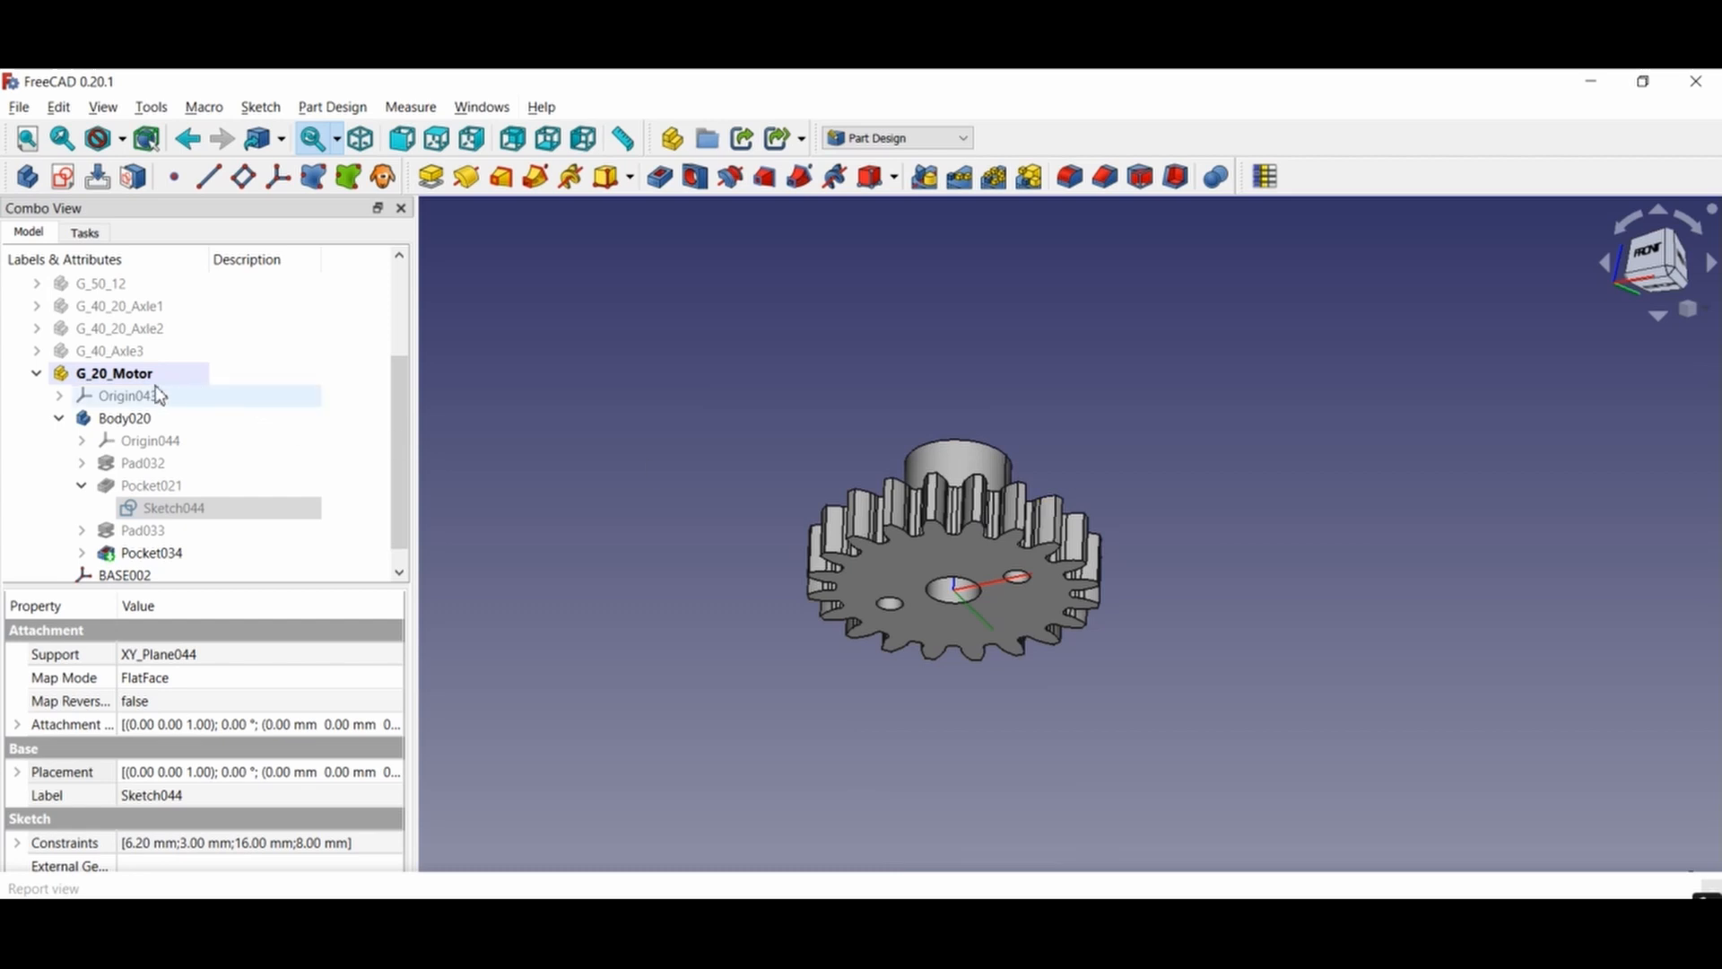
pyautogui.click(117, 393)
pyautogui.click(59, 418)
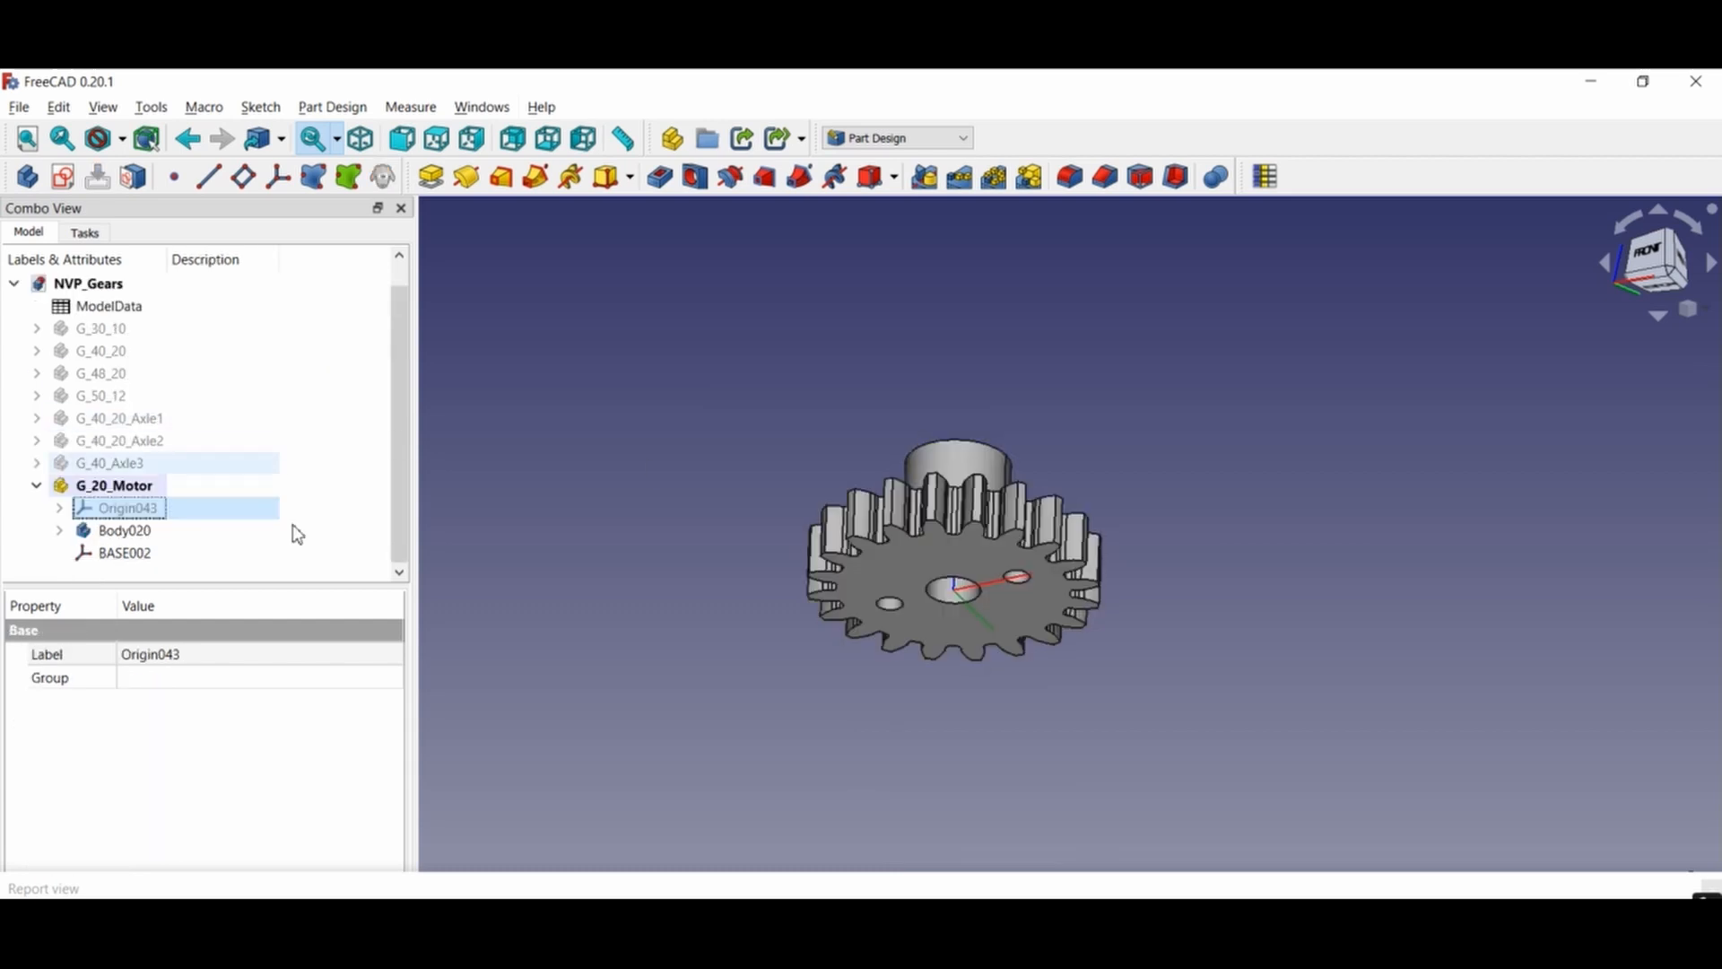
pyautogui.click(850, 714)
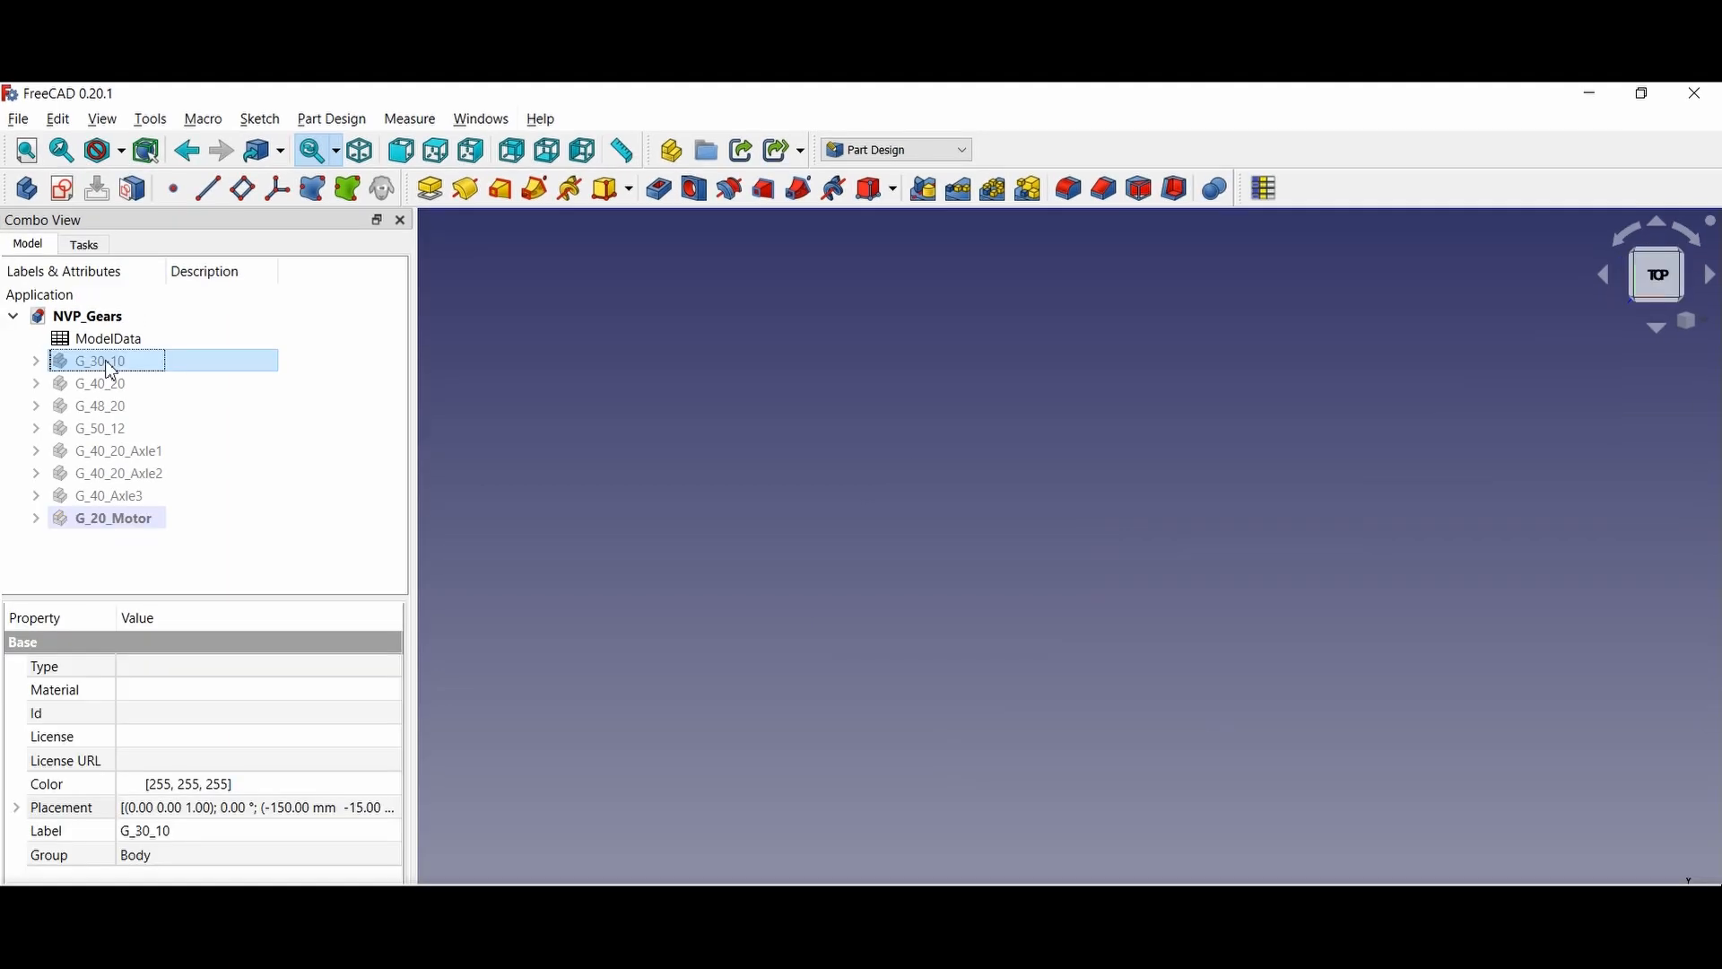
# Make the gears G_30_10, G_40_20, G_48_20 and G_50_12 visible
pyautogui.press('space')
pyautogui.click(106, 386)
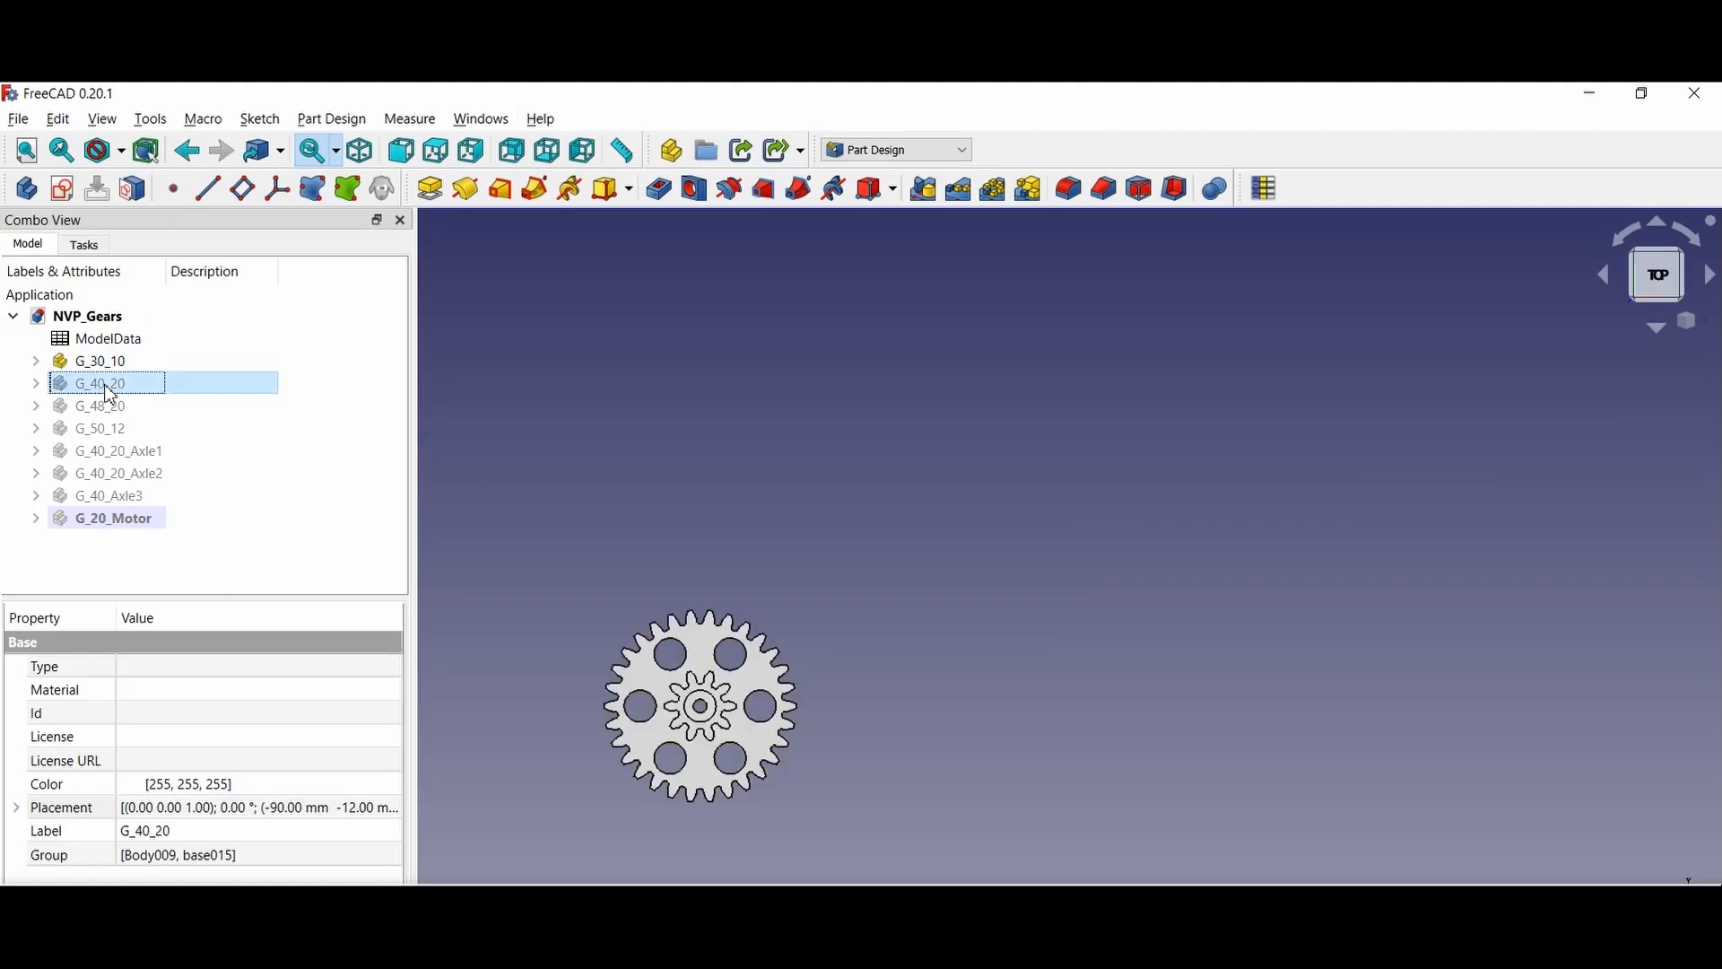
pyautogui.press('space')
pyautogui.click(105, 405)
pyautogui.press('space')
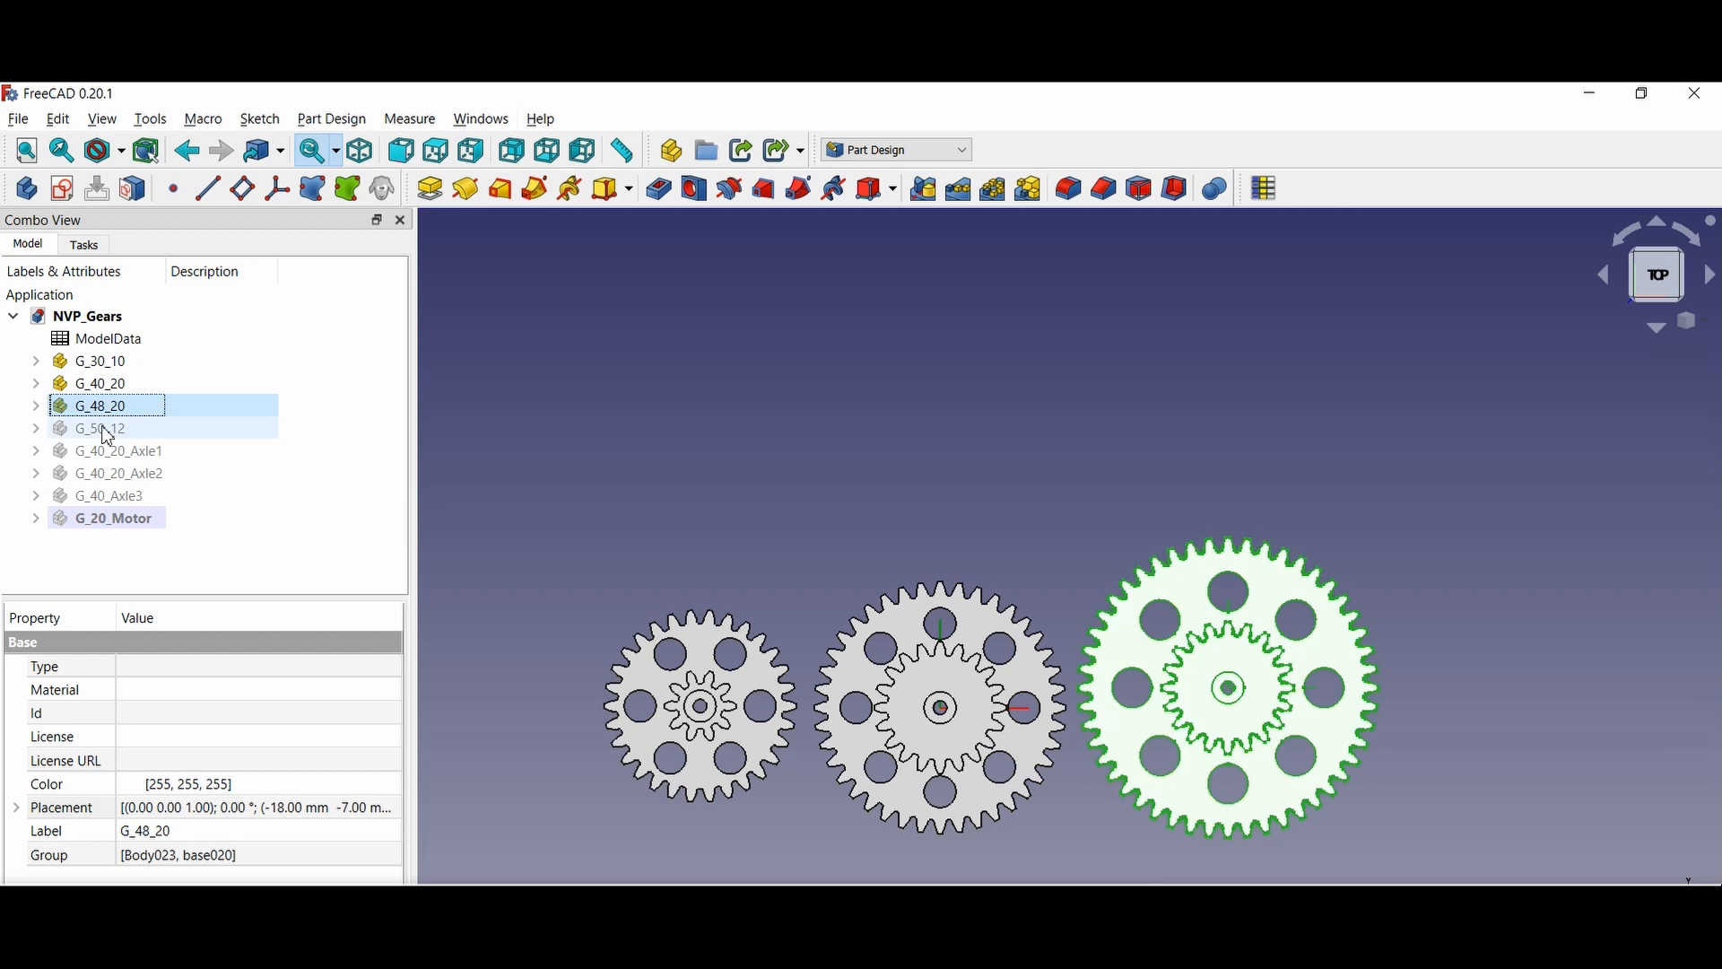
pyautogui.click(107, 434)
pyautogui.press('space')
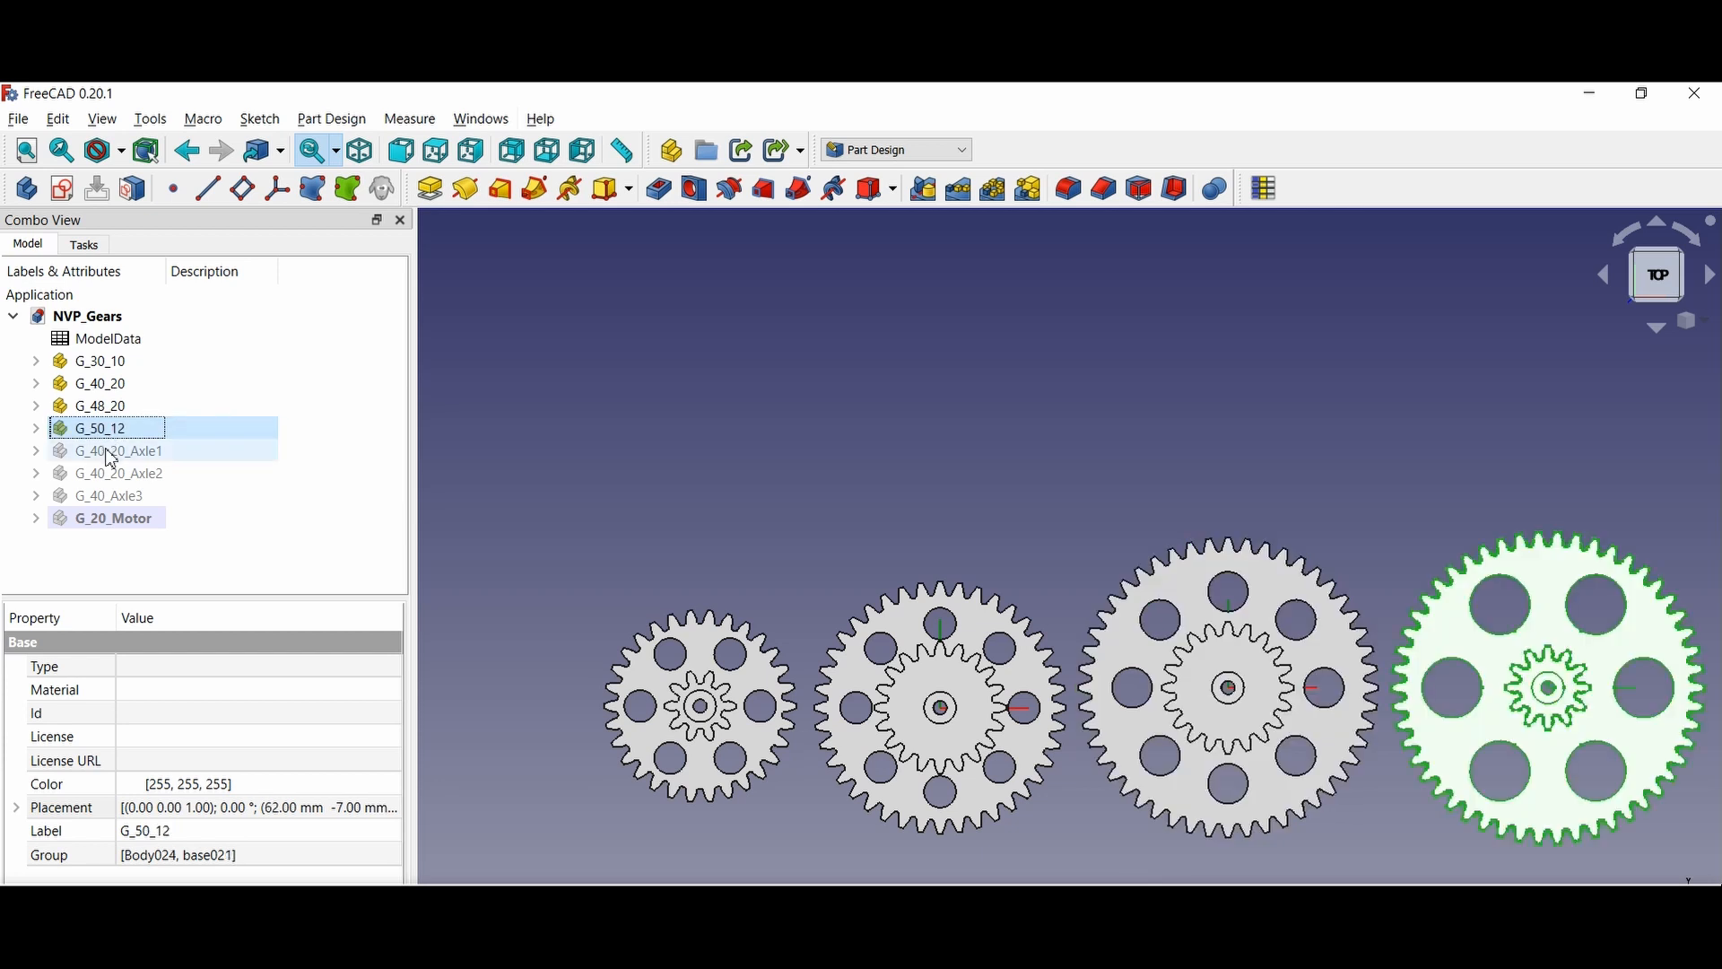
# Make G_40_20_Axle1, G_40_20_Axle2, G_40_Axle3 and G_20_Motor visible, and review the complete gear set with nothing selected
pyautogui.click(110, 453)
pyautogui.press('space')
pyautogui.click(112, 473)
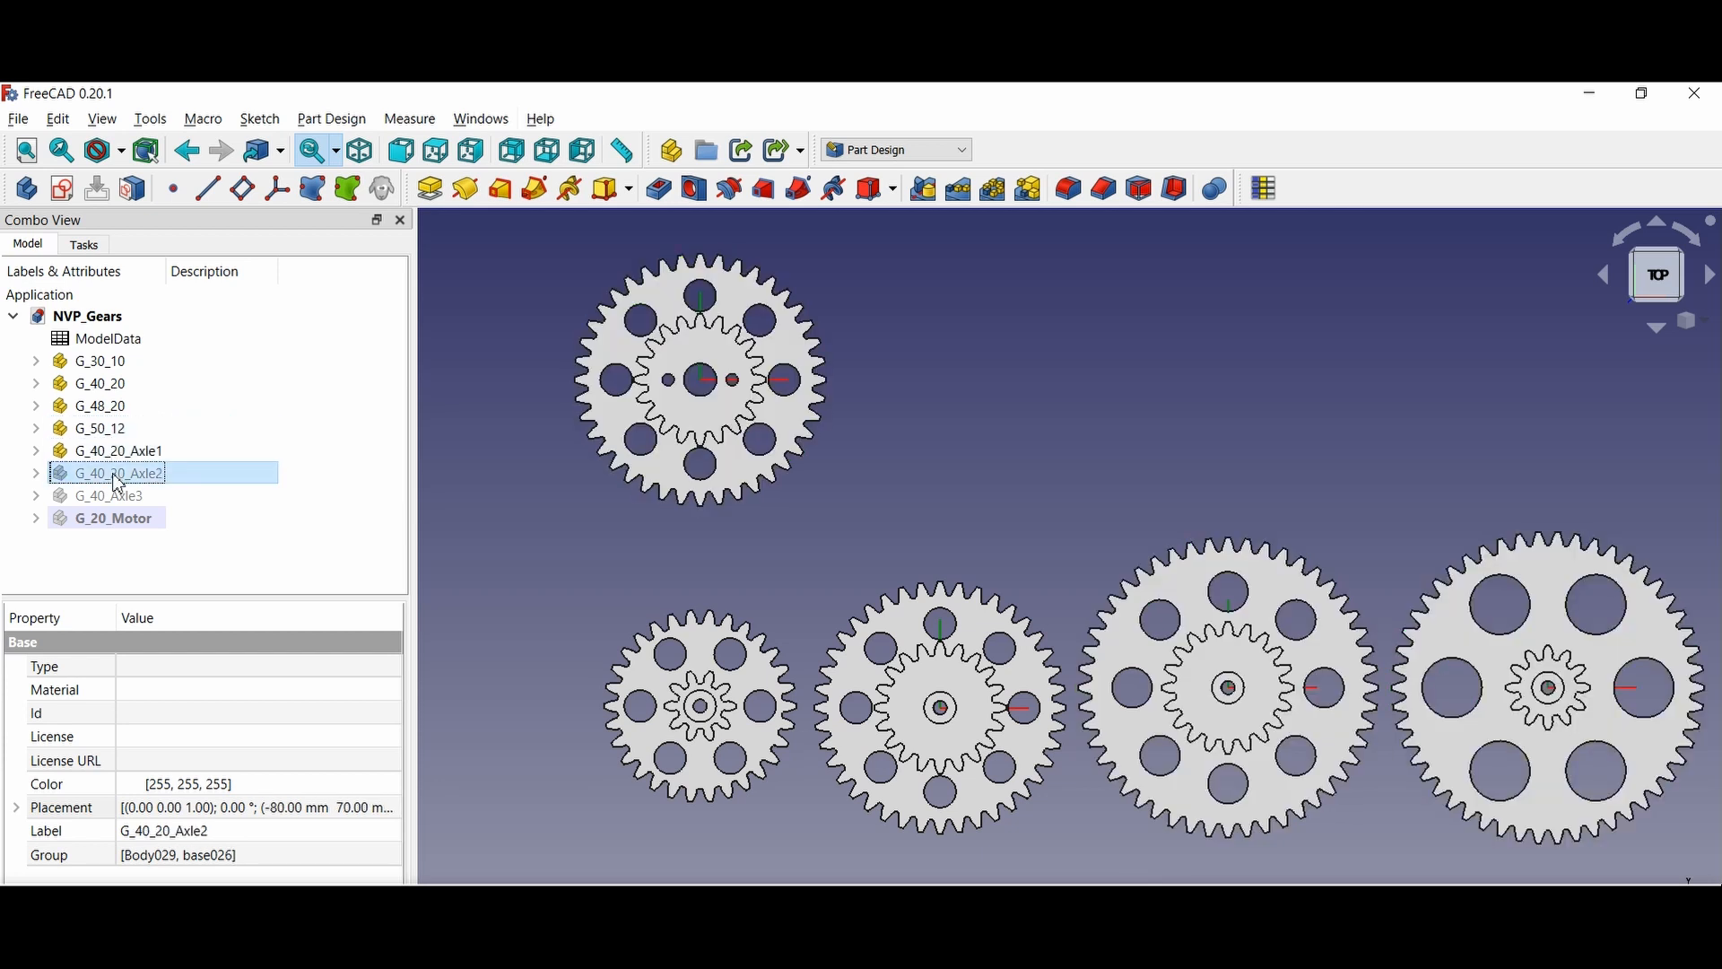
pyautogui.press('space')
pyautogui.click(122, 499)
pyautogui.press('space')
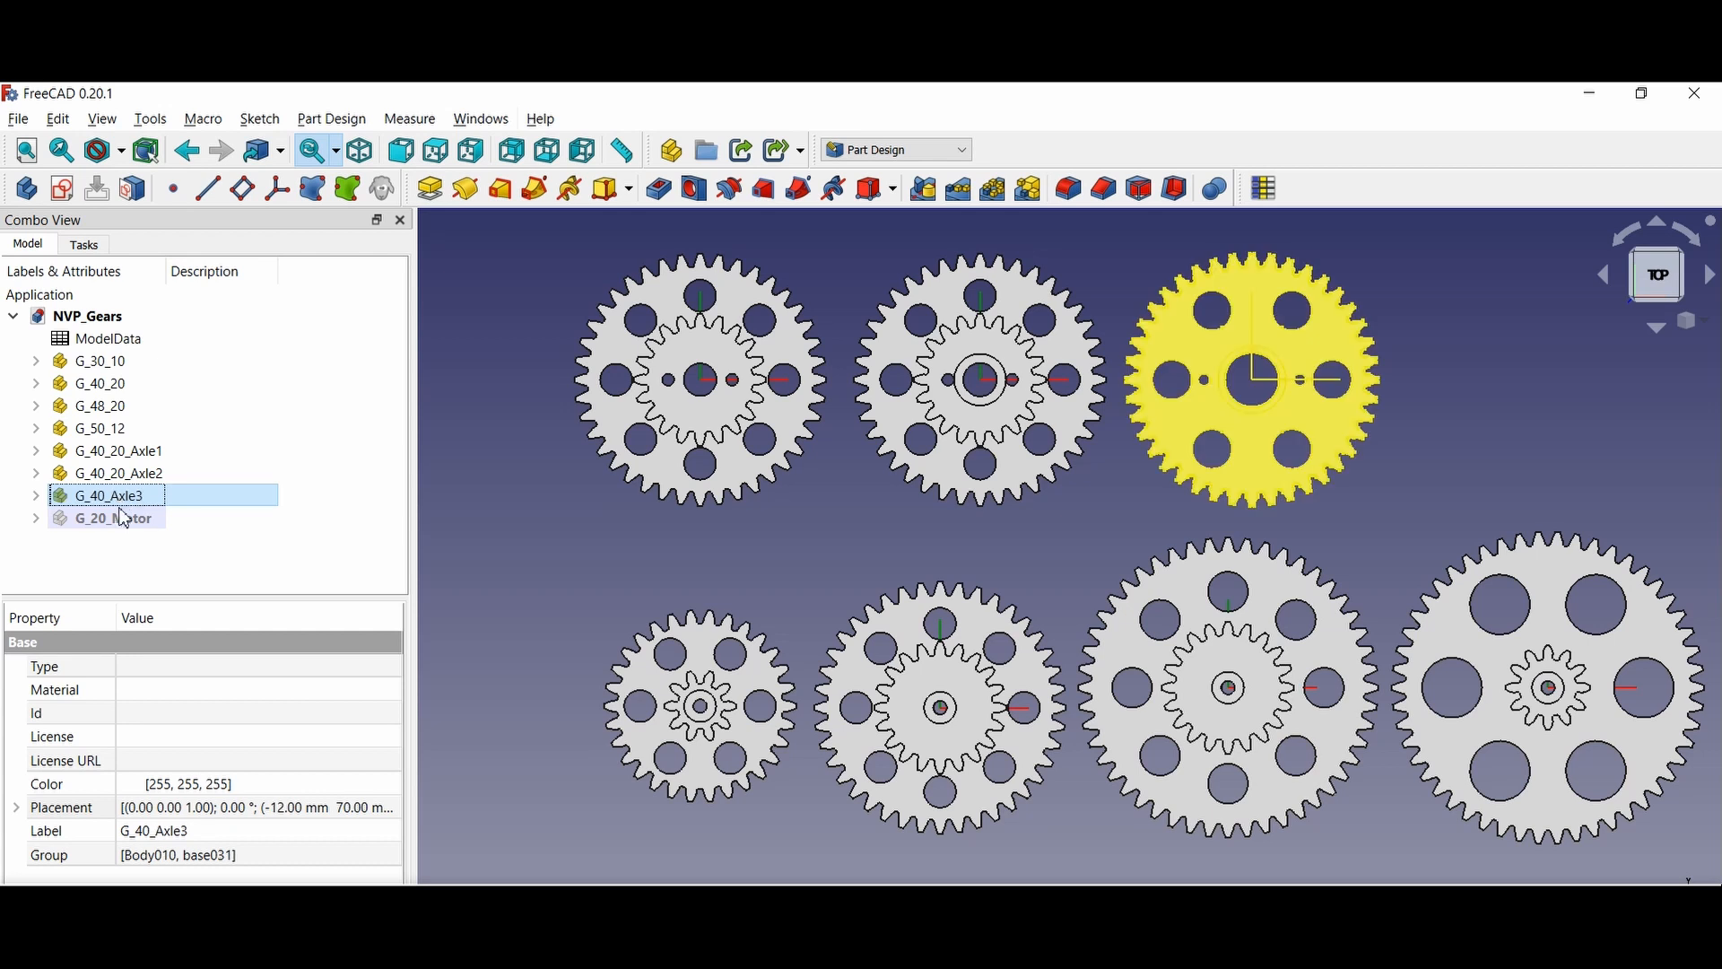
pyautogui.click(126, 520)
pyautogui.press('space')
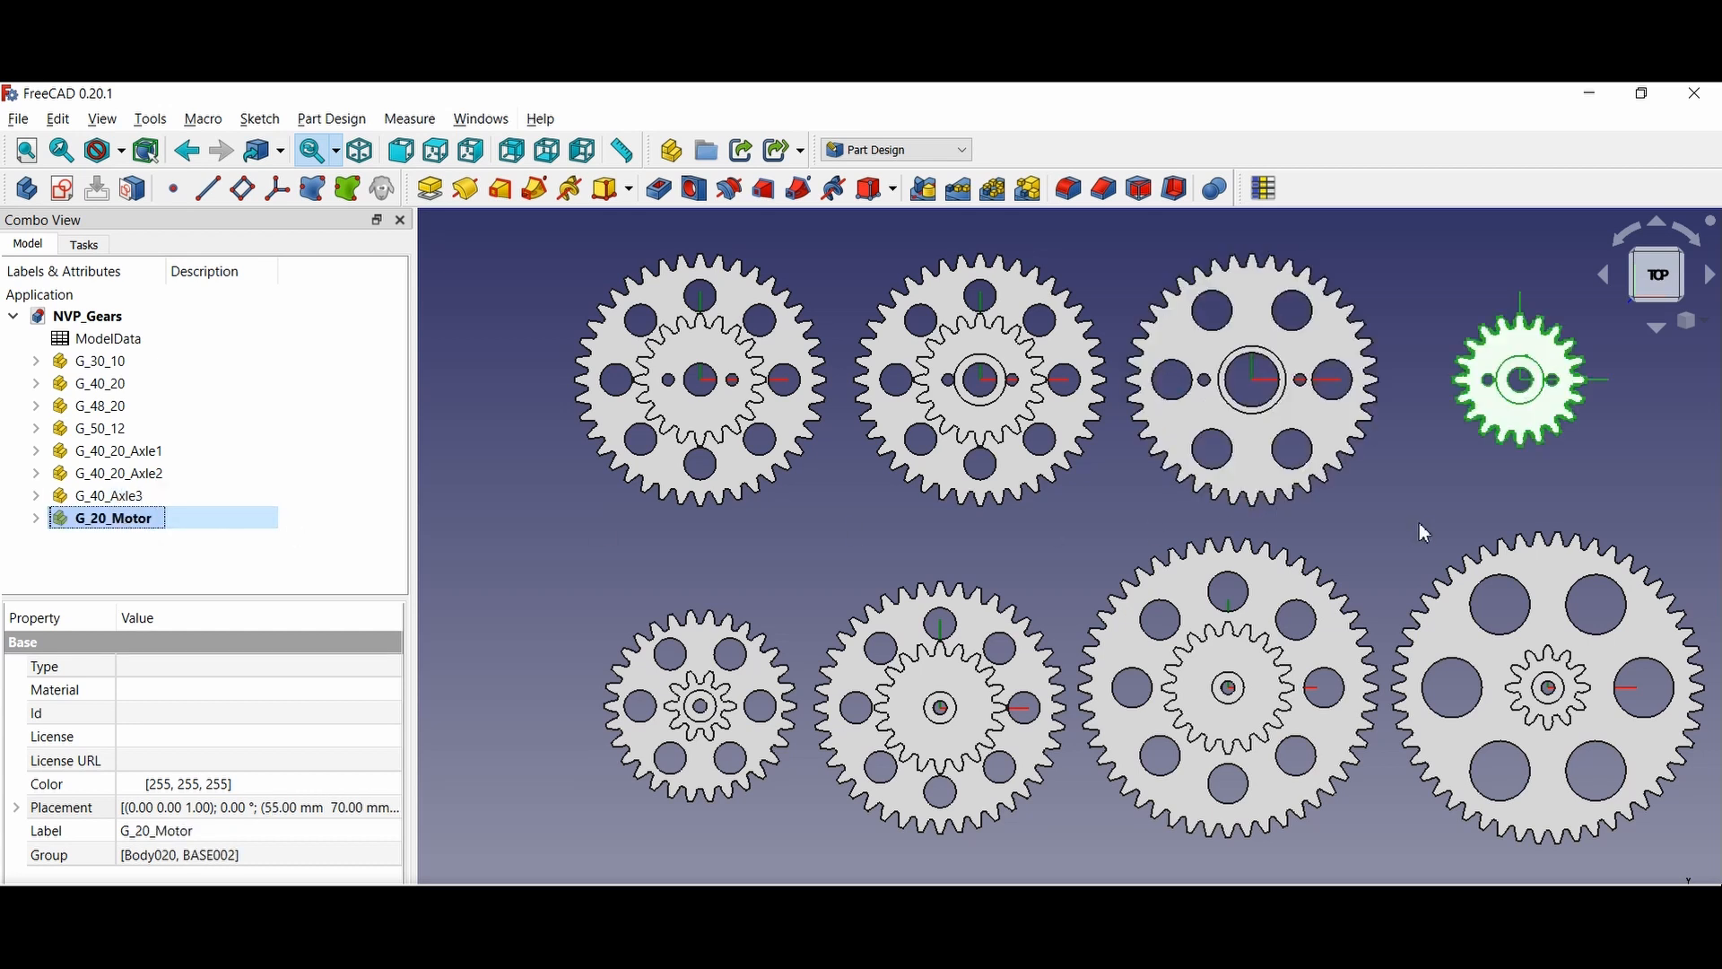
pyautogui.click(1373, 536)
pyautogui.moveTo(1372, 536); pyautogui.dragTo(1288, 511, button='middle')
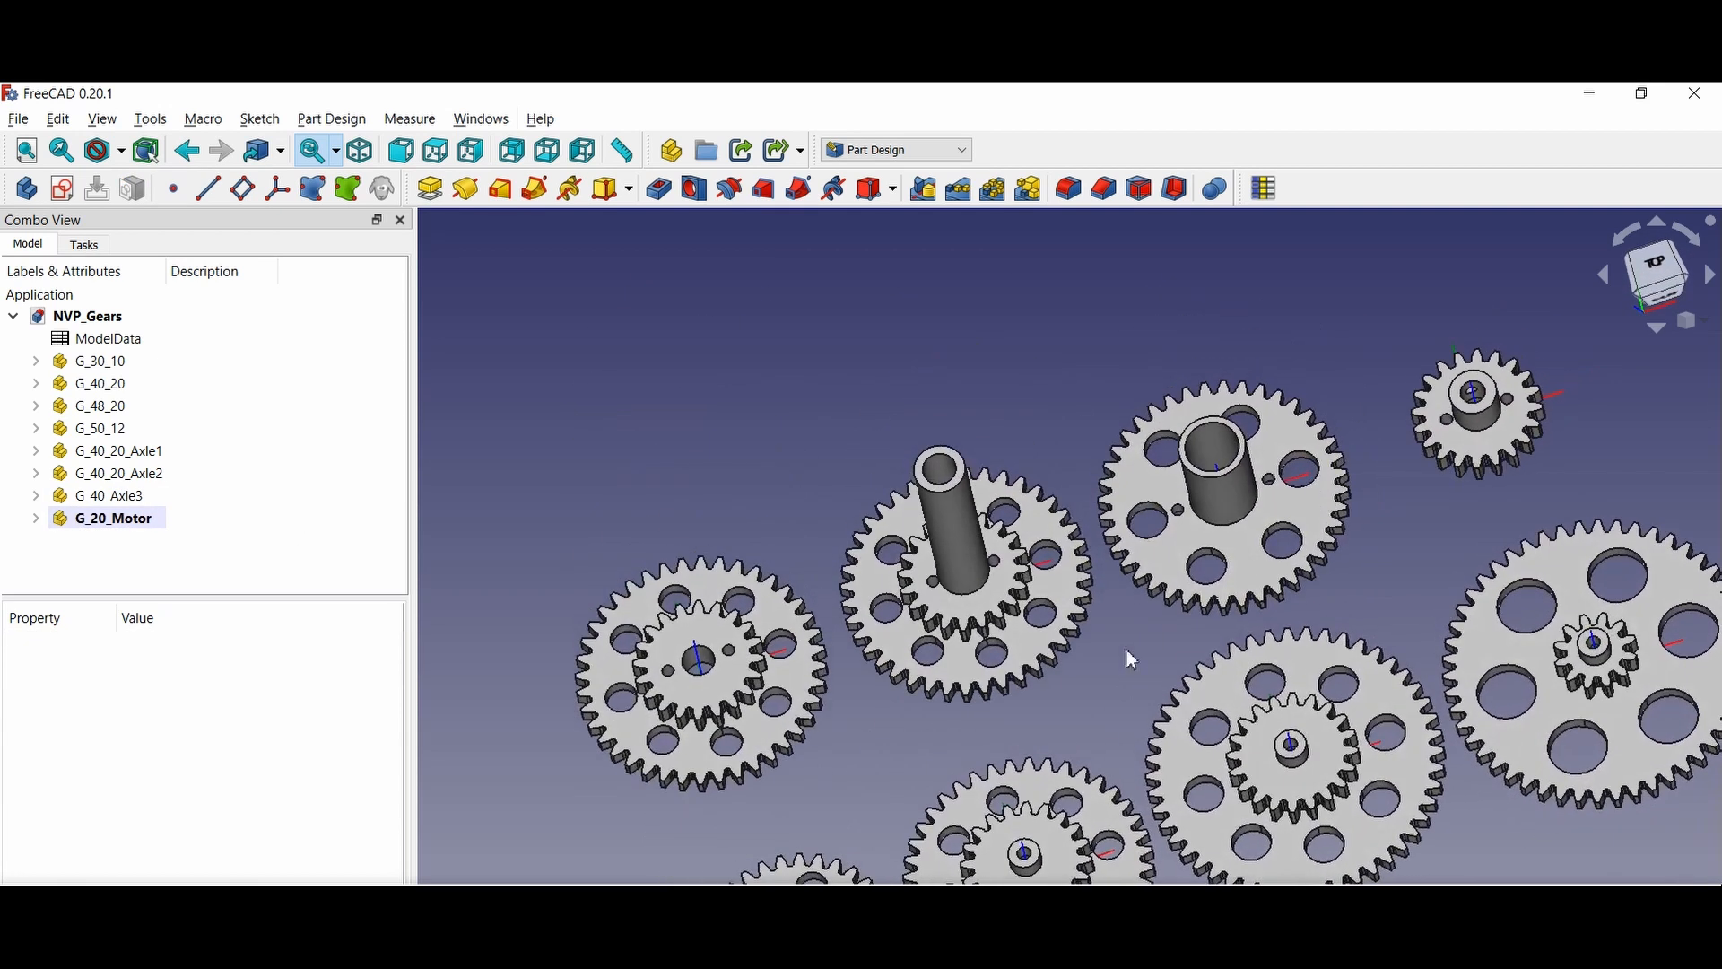
pyautogui.moveTo(1071, 685); pyautogui.dragTo(1138, 550, button='middle')
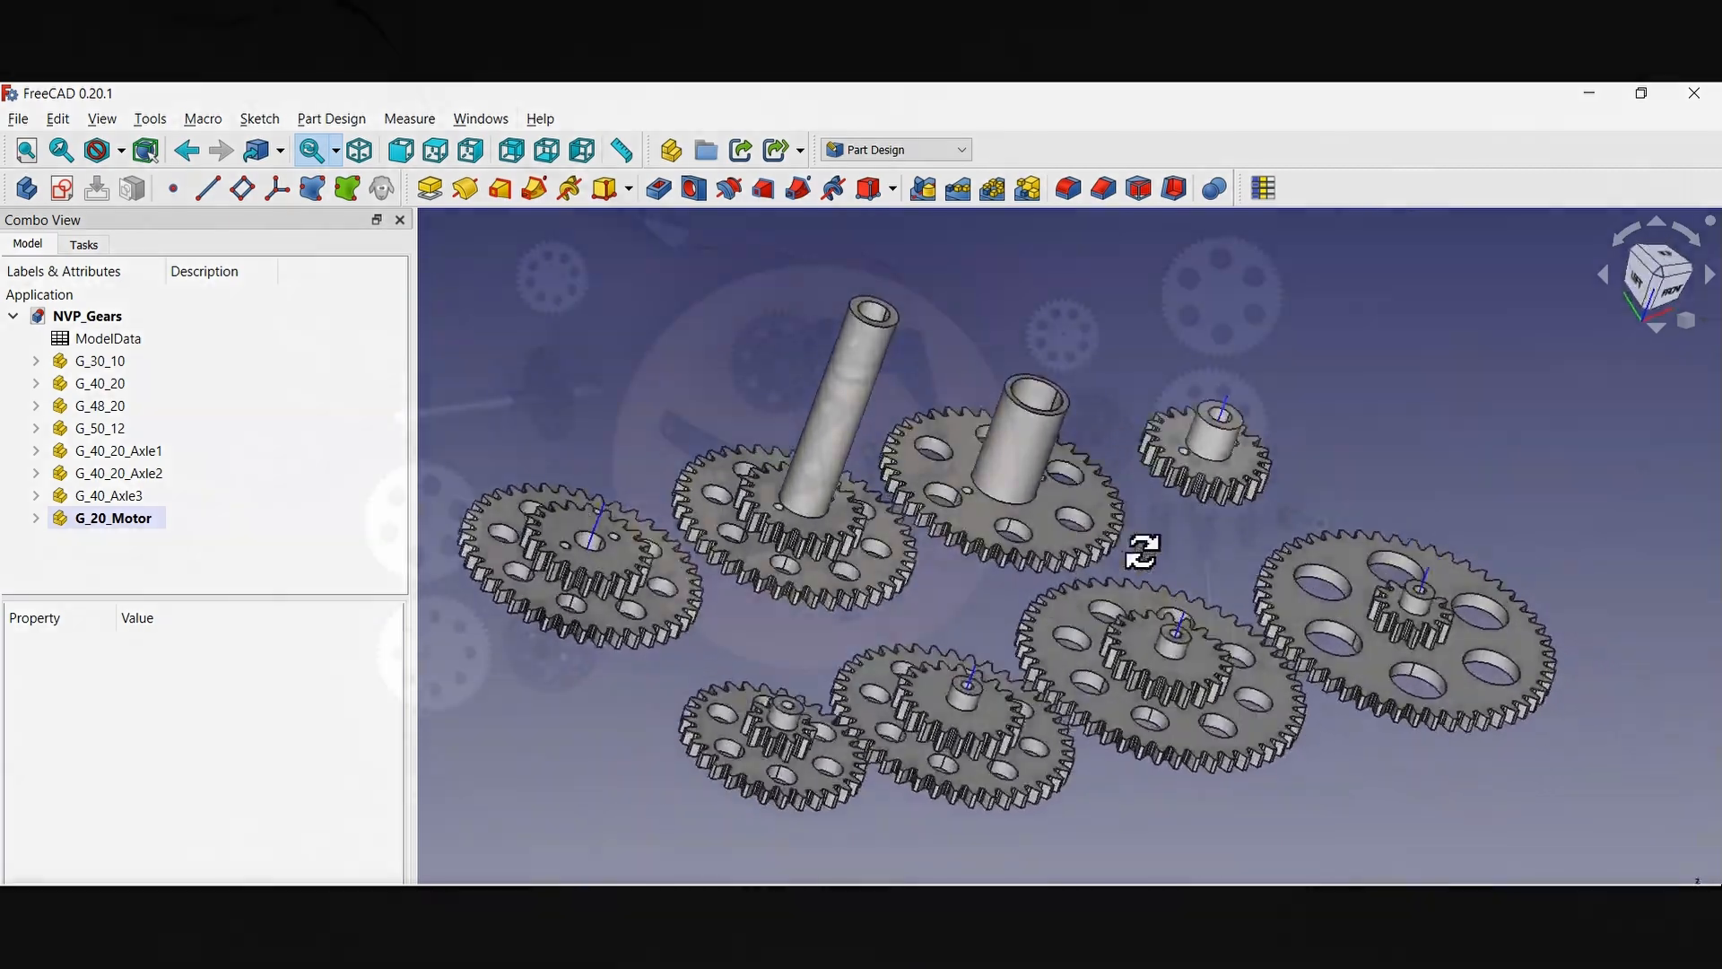